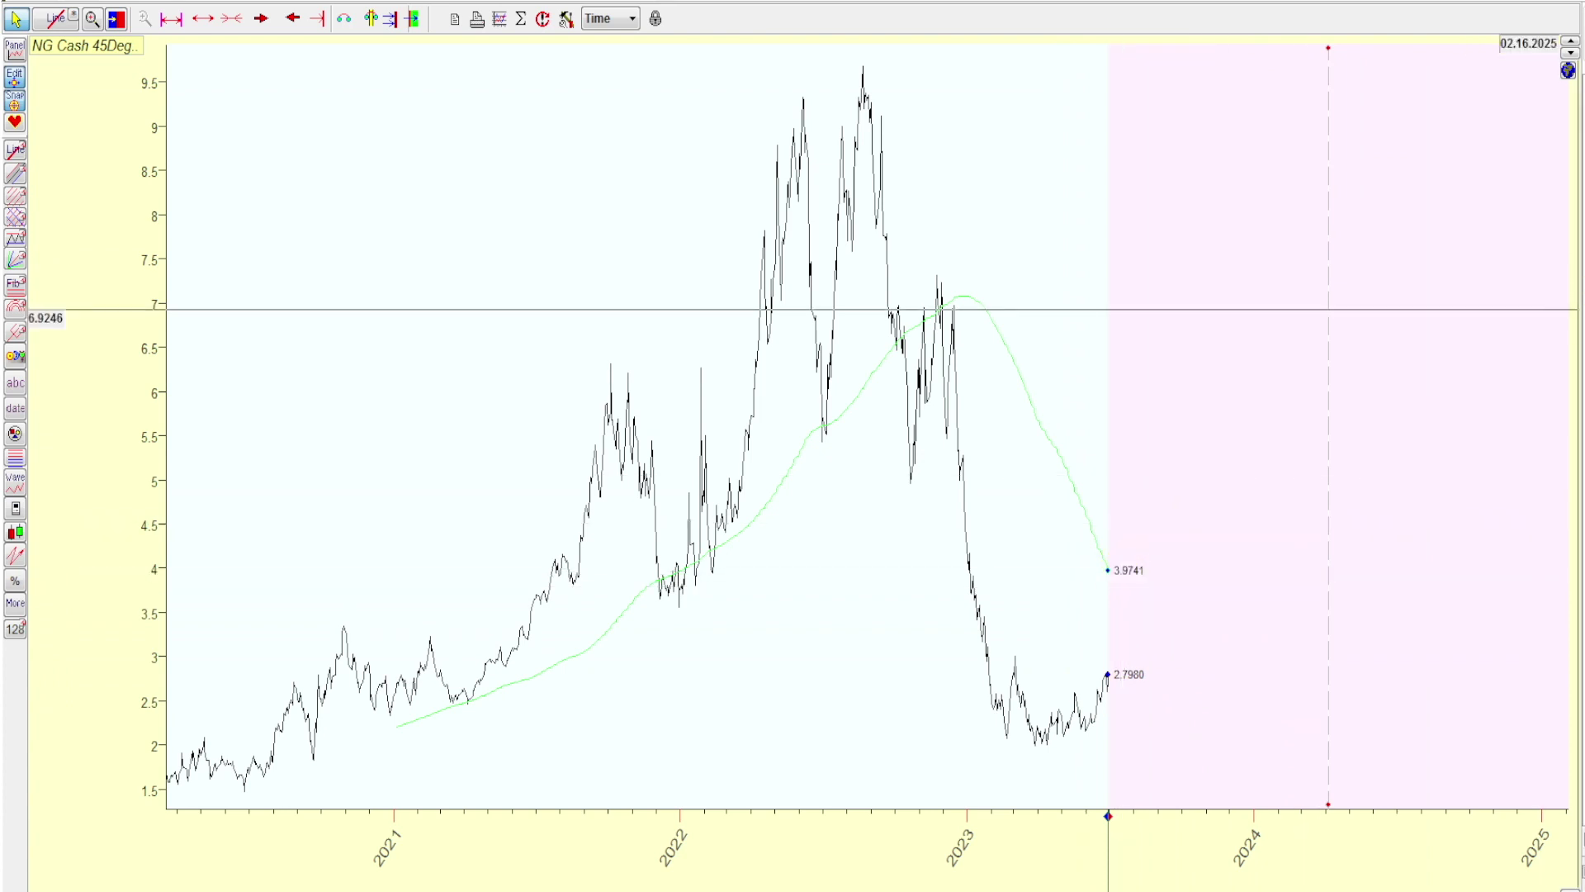
Step: Swap the Gann fan from the June 2020 low for a full-chart Gann grid
key("ctrl+z")
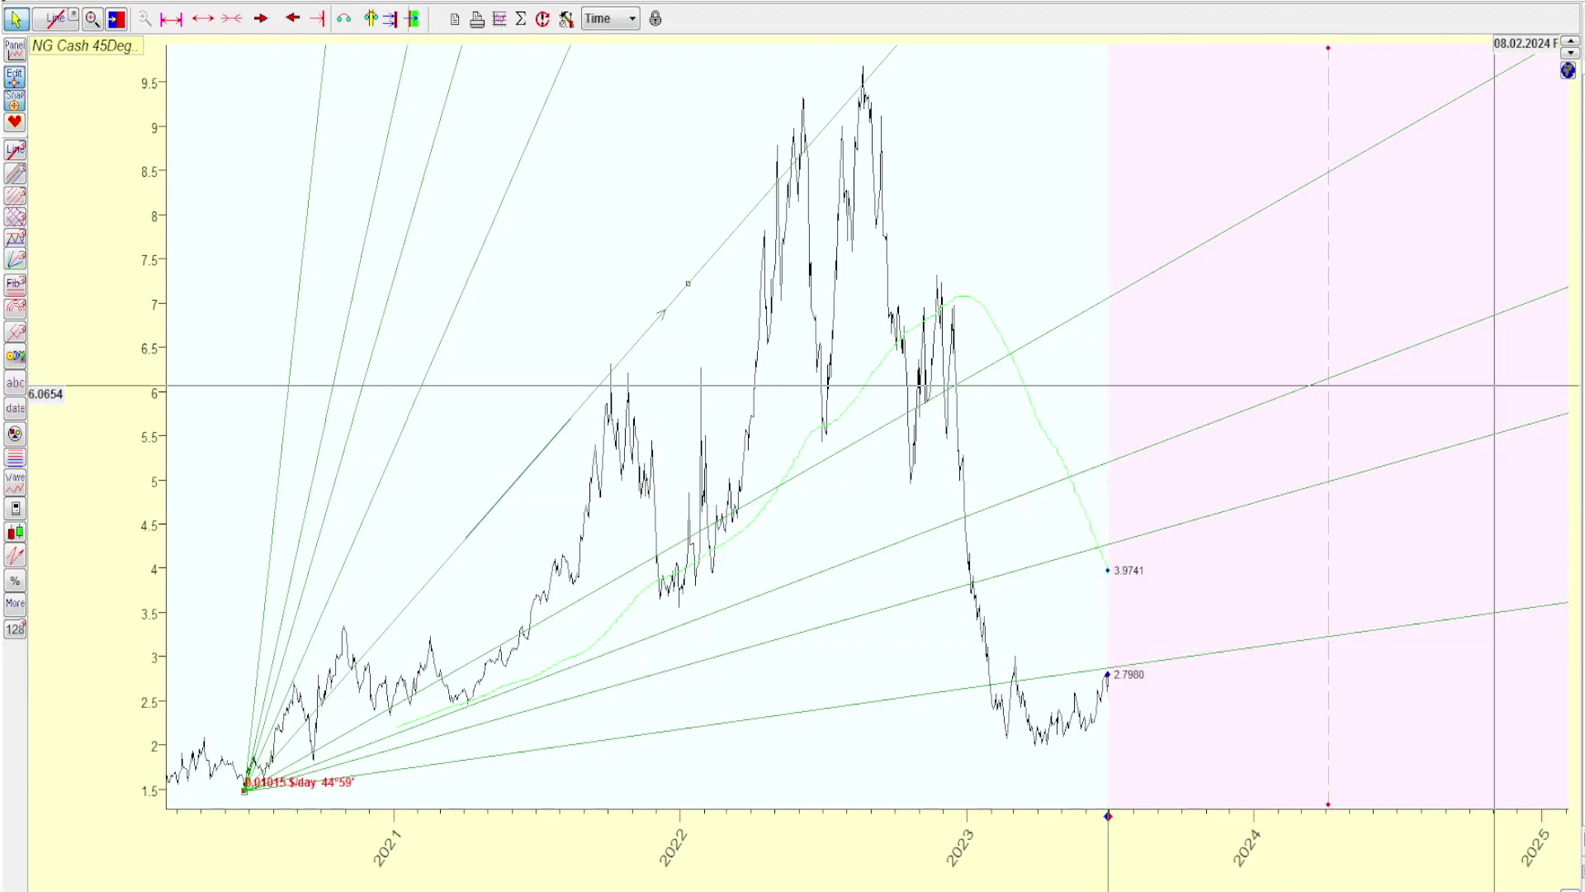
key("Delete")
key("ctrl+z")
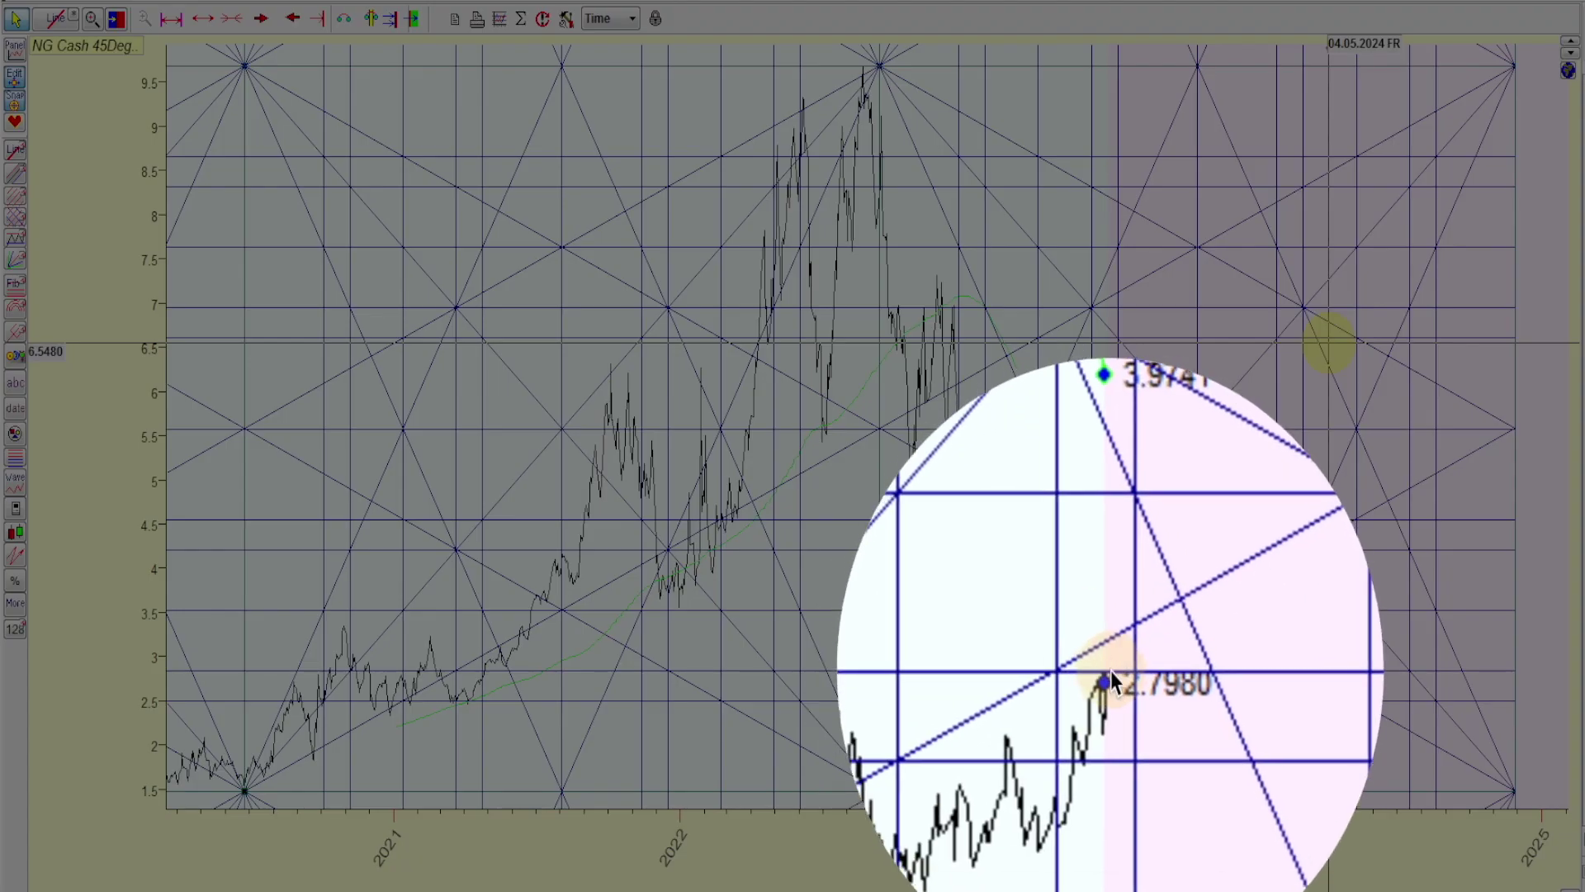
Step: Mark the latest 2.7980 price point and delete the Gann grid overlay
left_click(1107, 673)
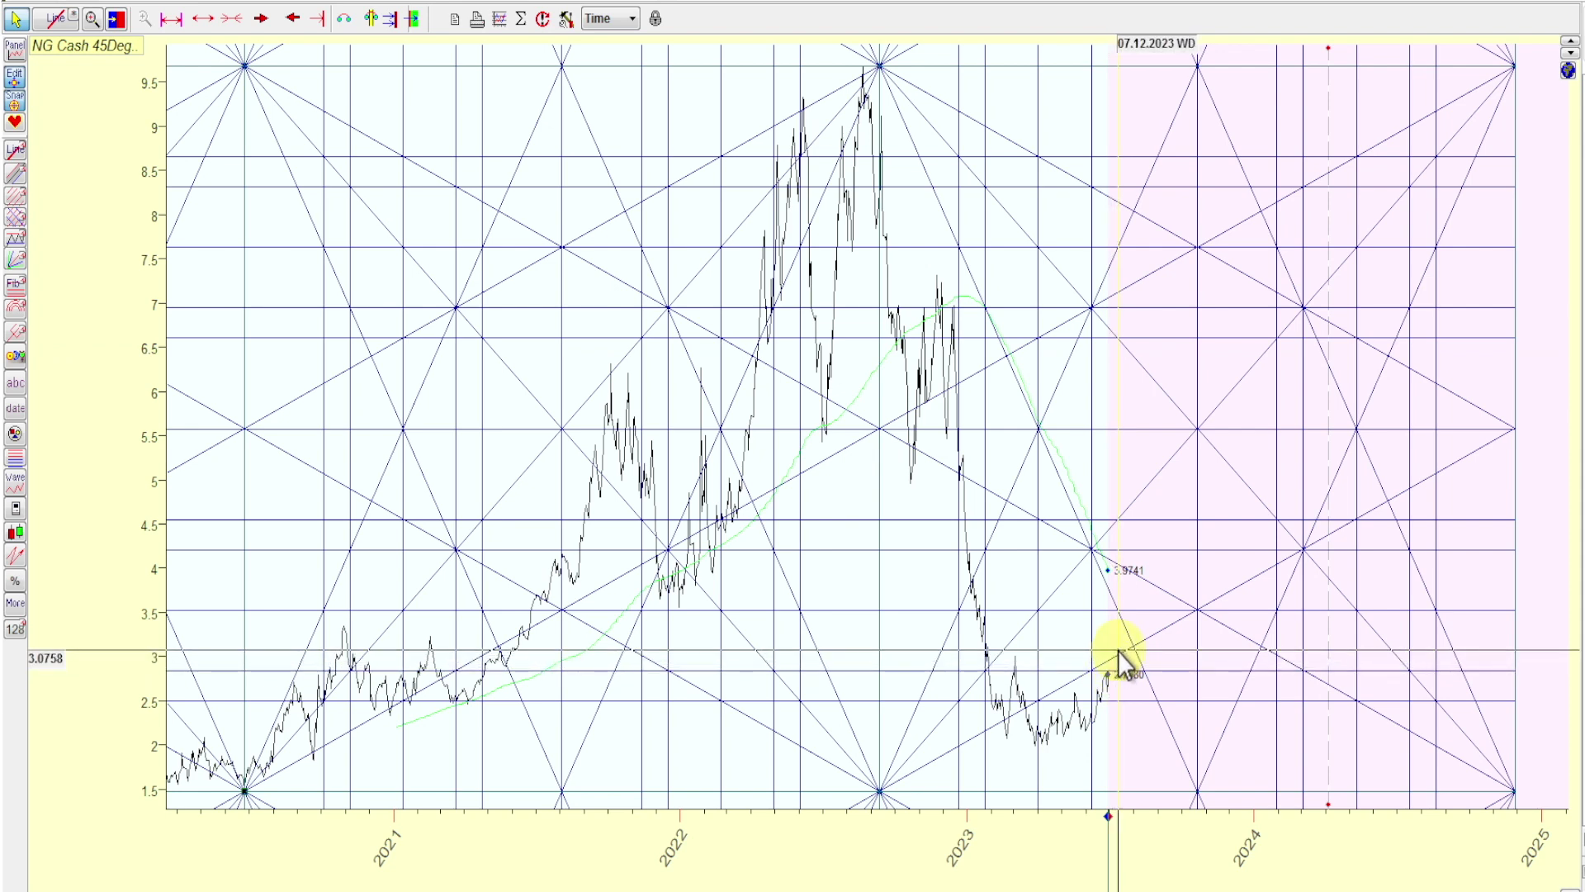
key("Delete")
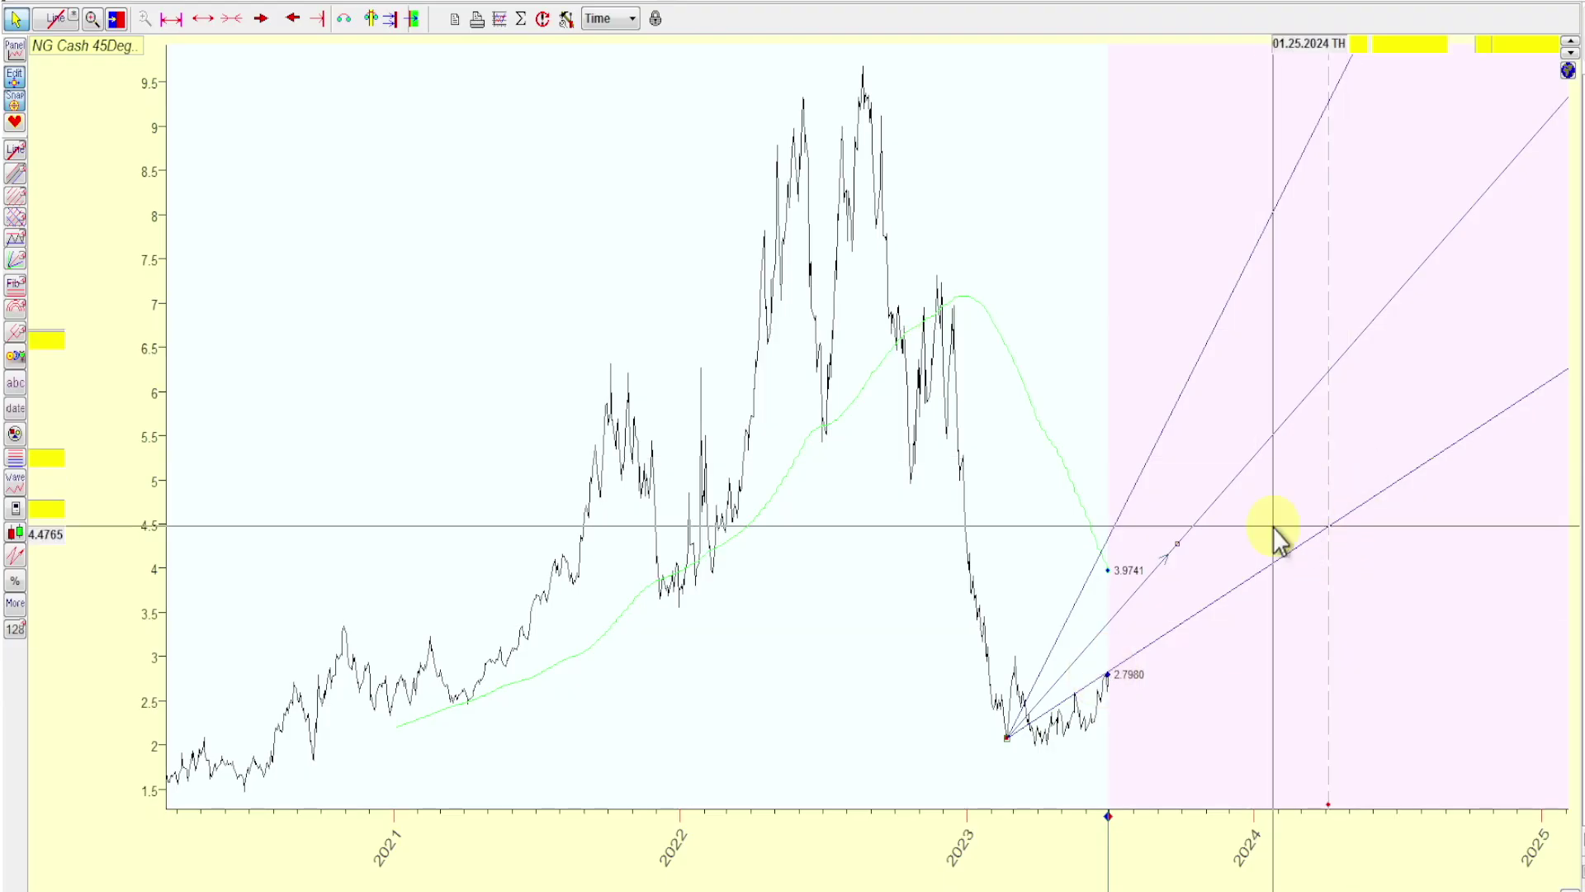
Step: Select the 45° fan from the 2023 low, then delete the Gann grid box
left_click(1312, 459)
left_click(1037, 746)
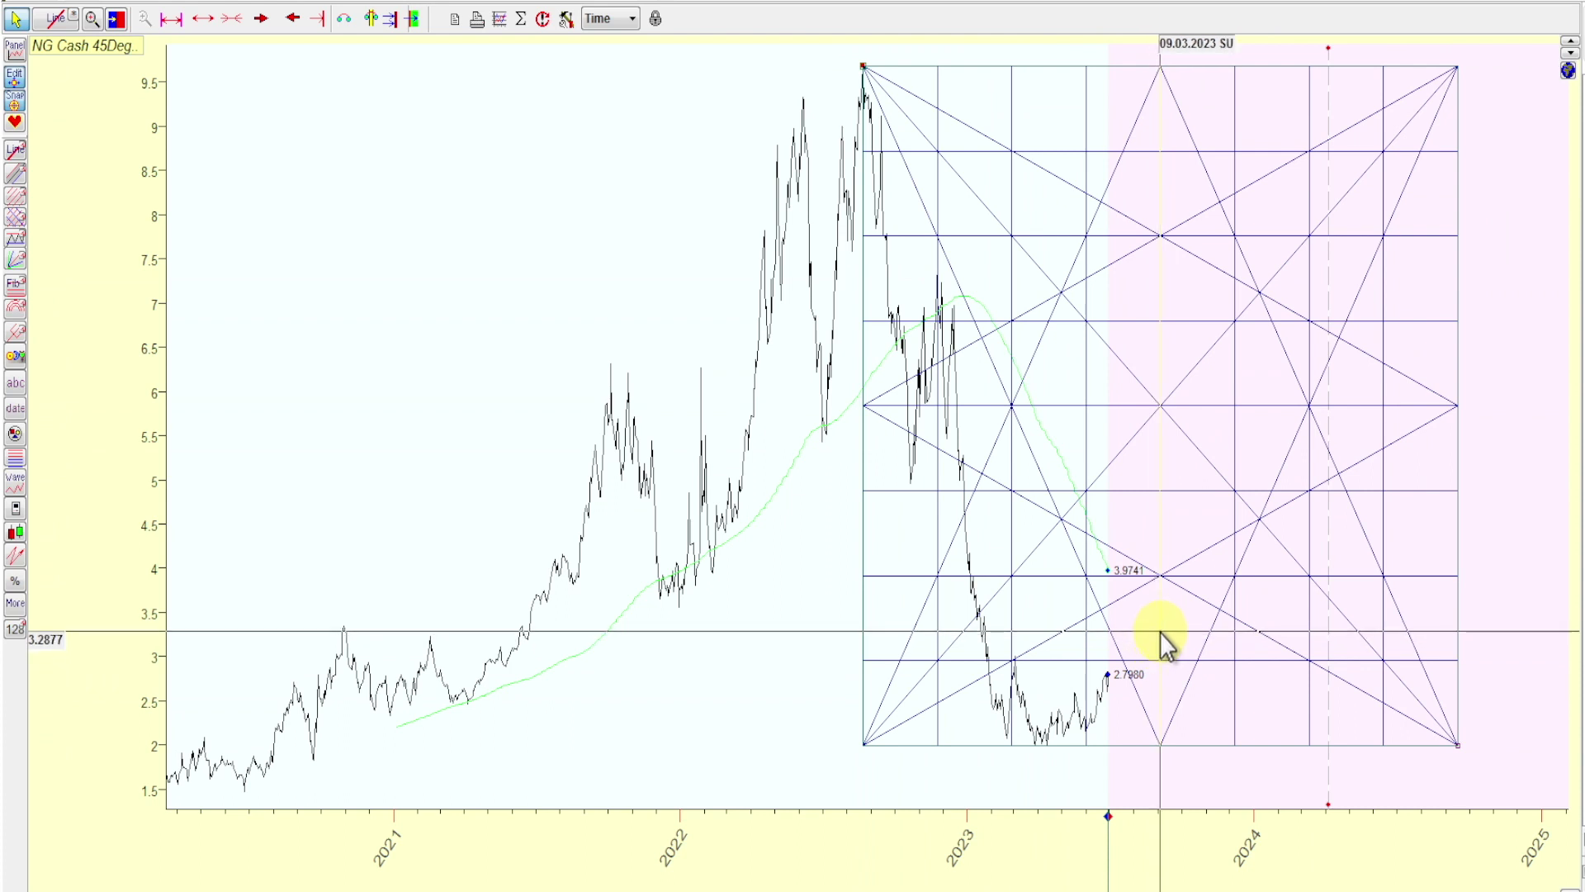
key("Delete")
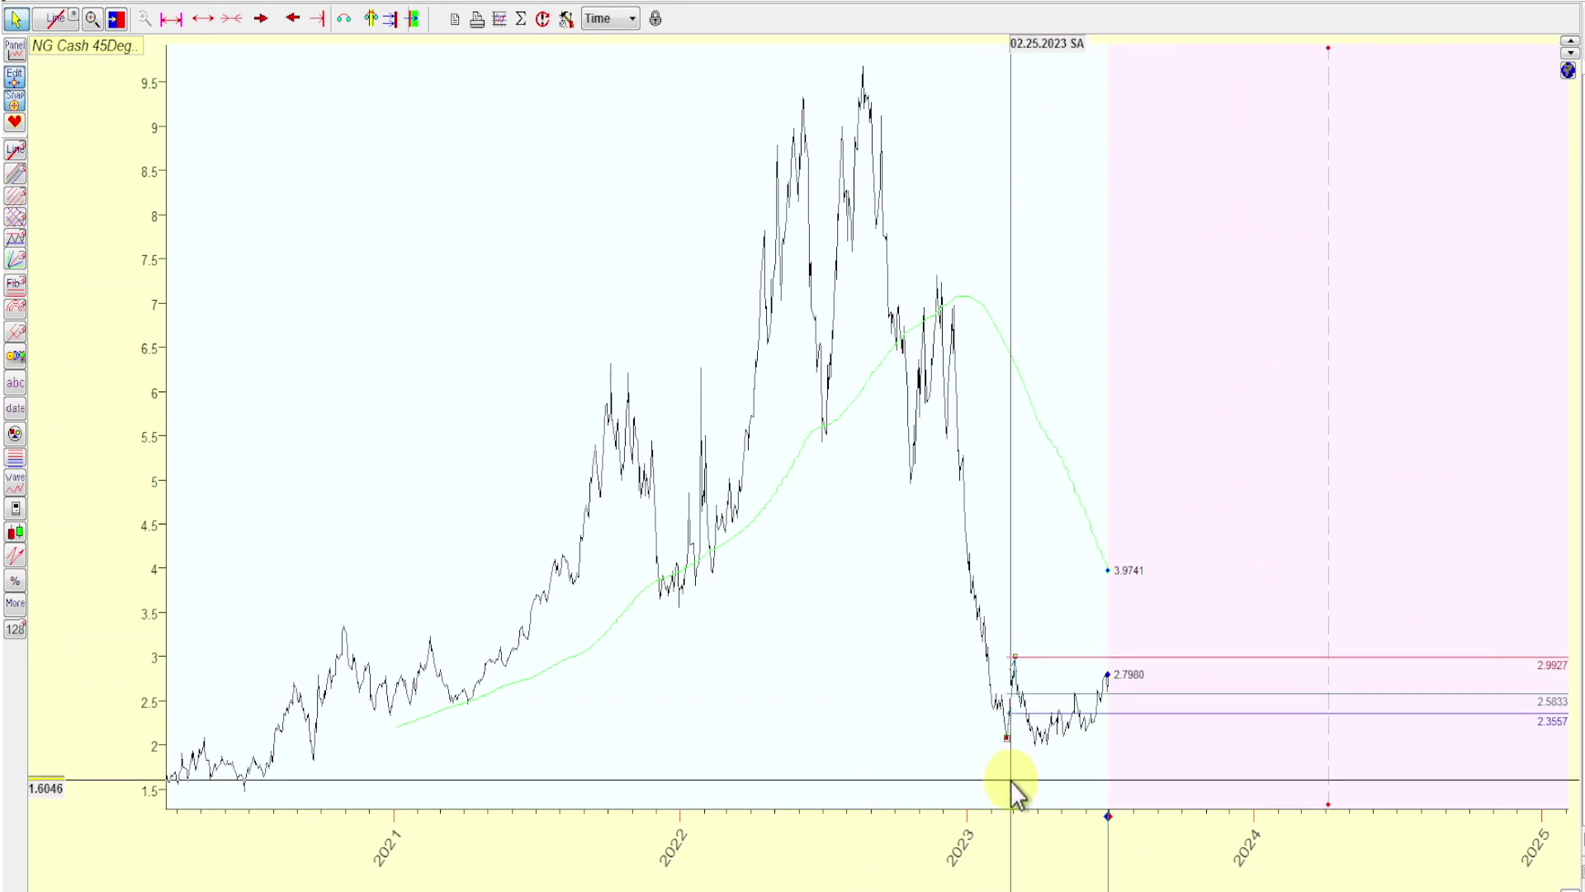
Step: Select the 2.9927 retracement level above the early-2023 low
left_click(1145, 658)
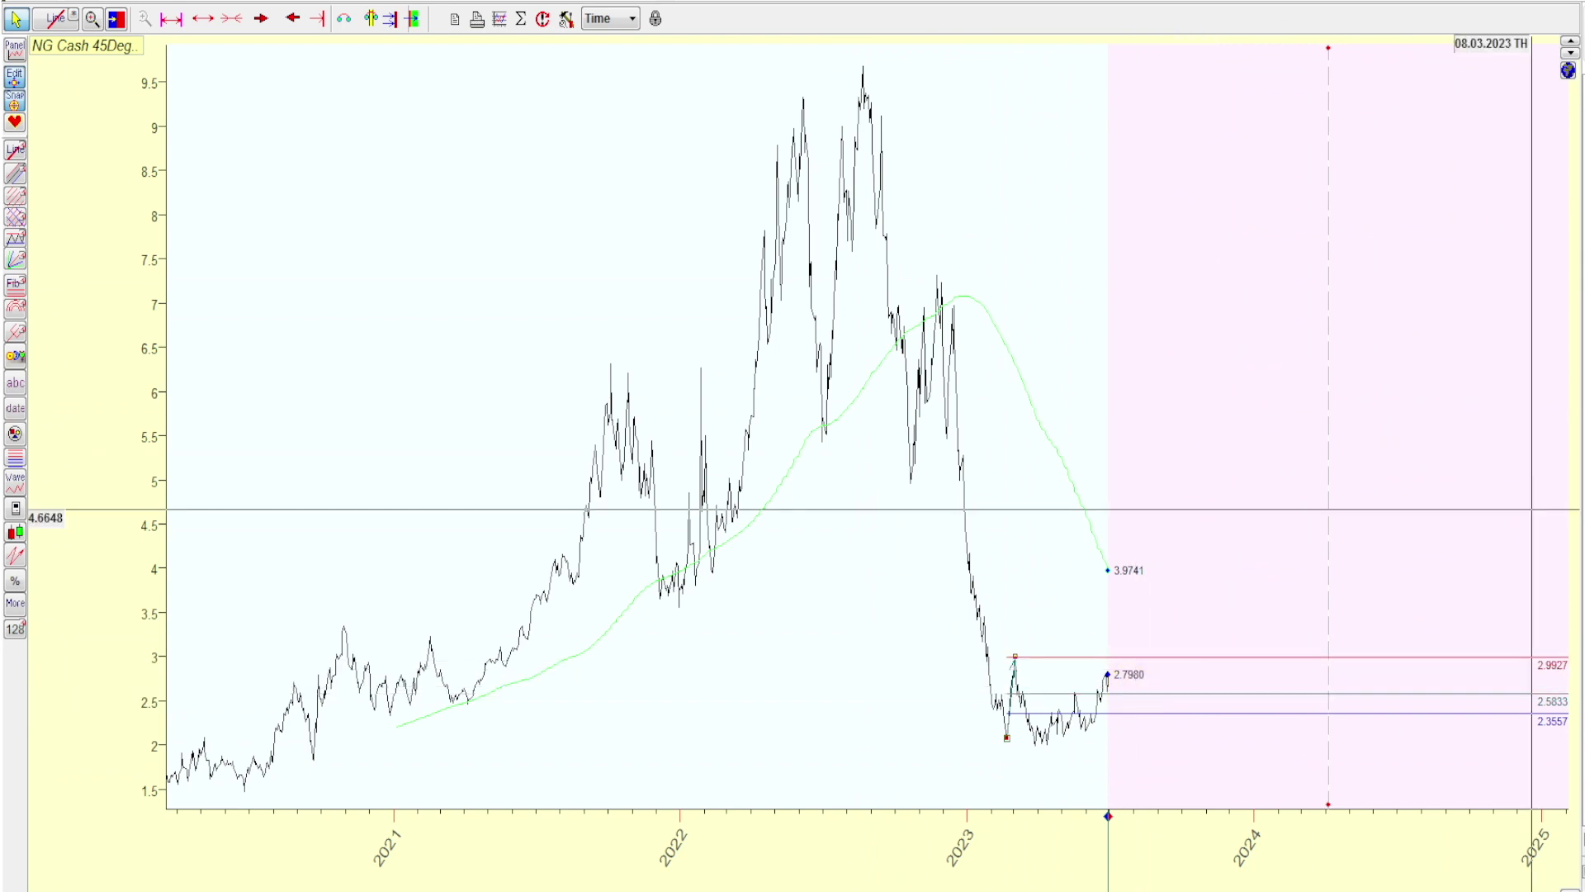
Step: Delete the retracement levels, restore them, and re-anchor them on the spring 2023 high
key("Delete")
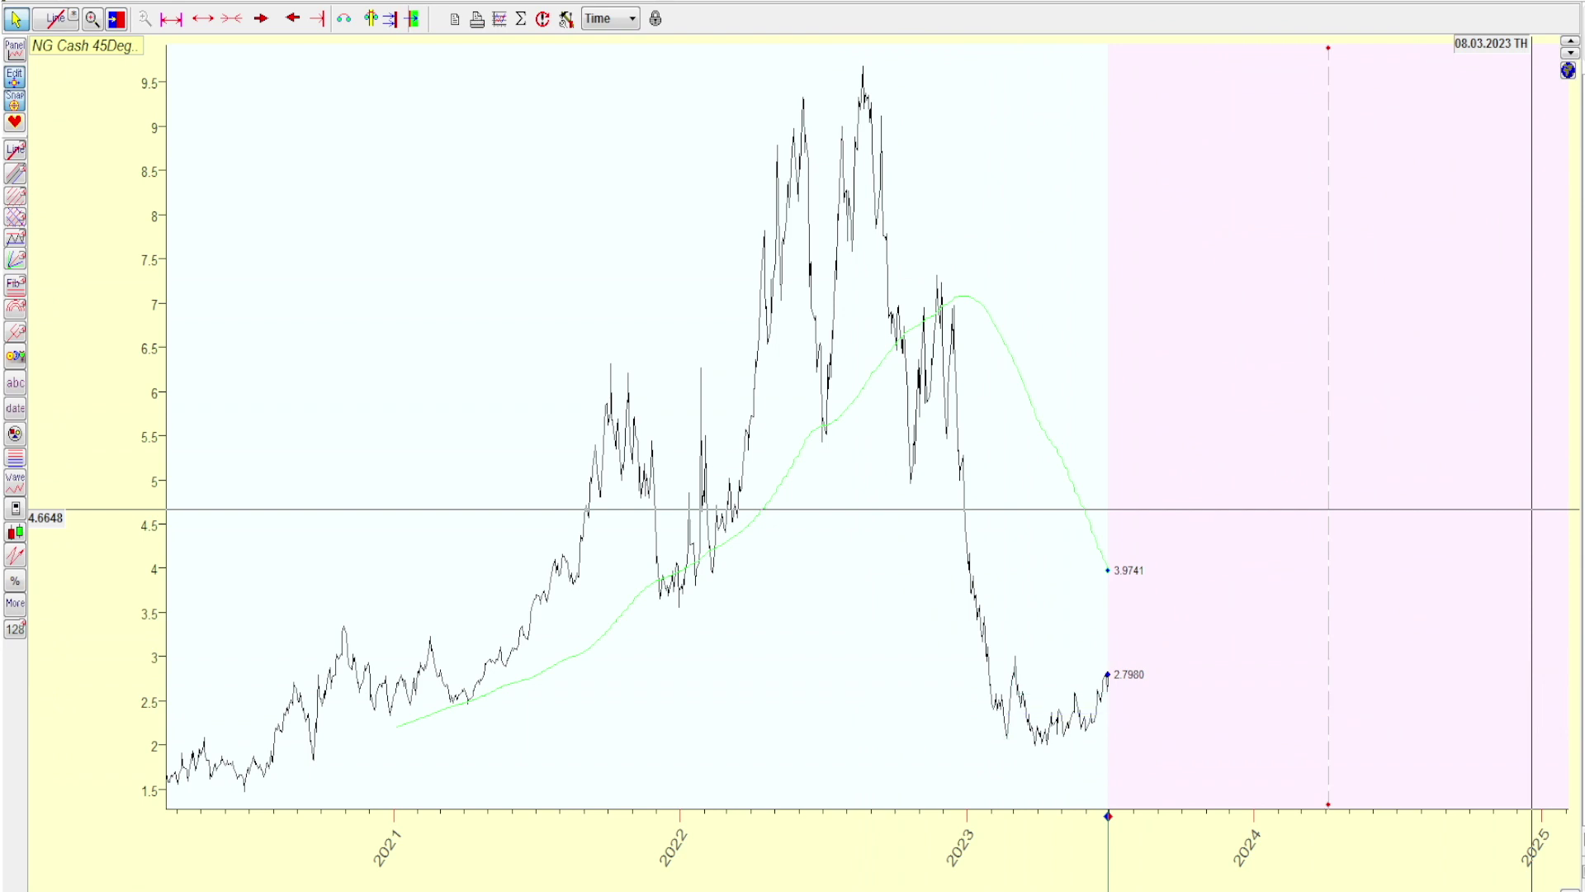
key("ctrl+z")
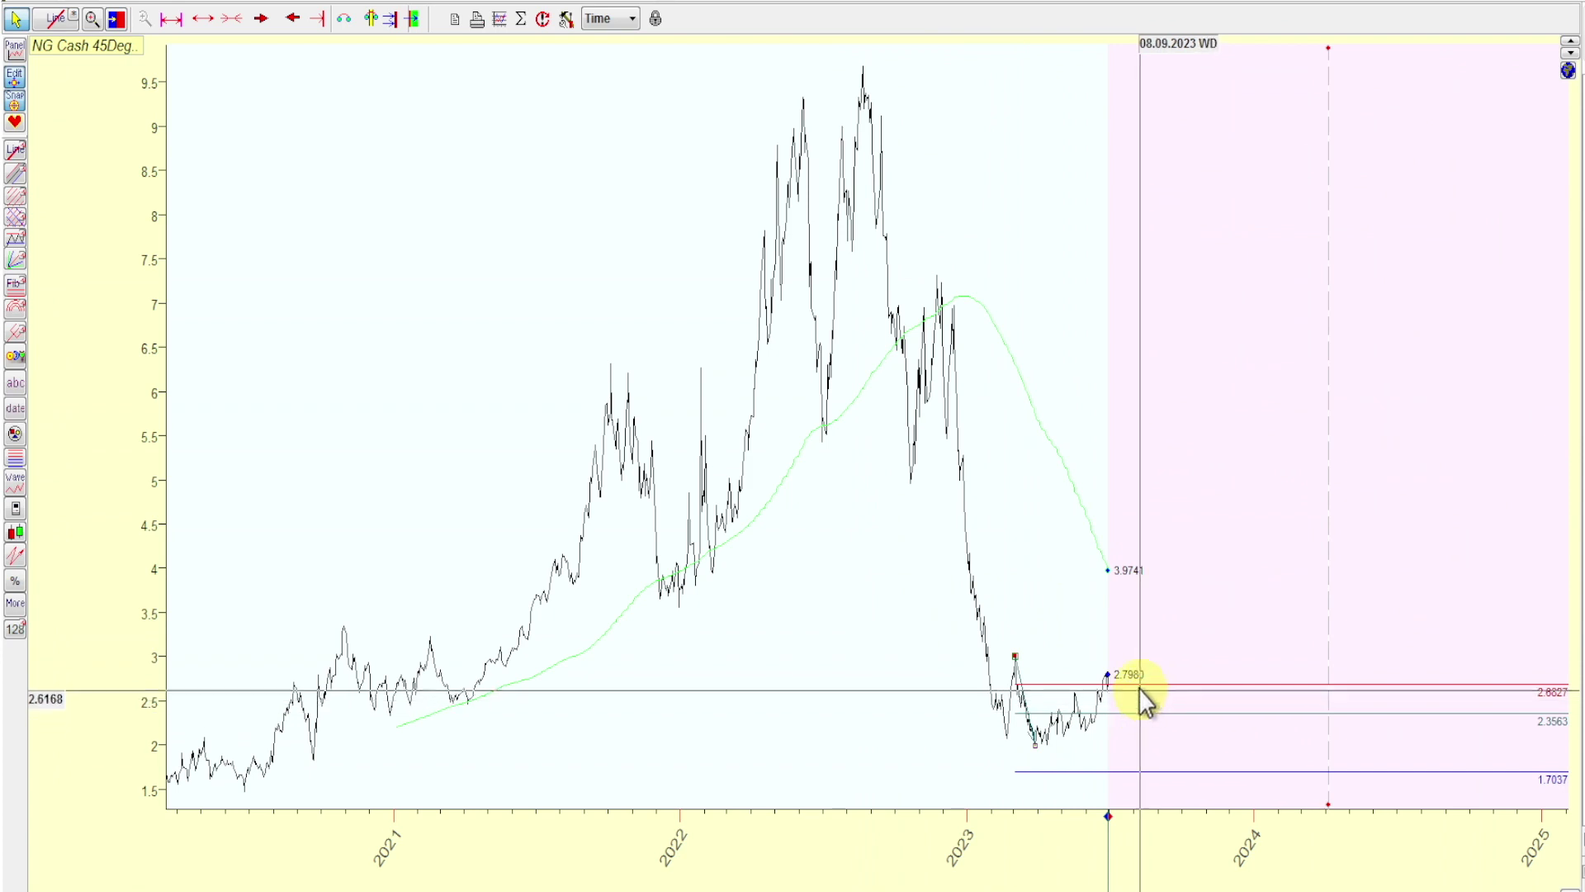
left_click(1016, 657)
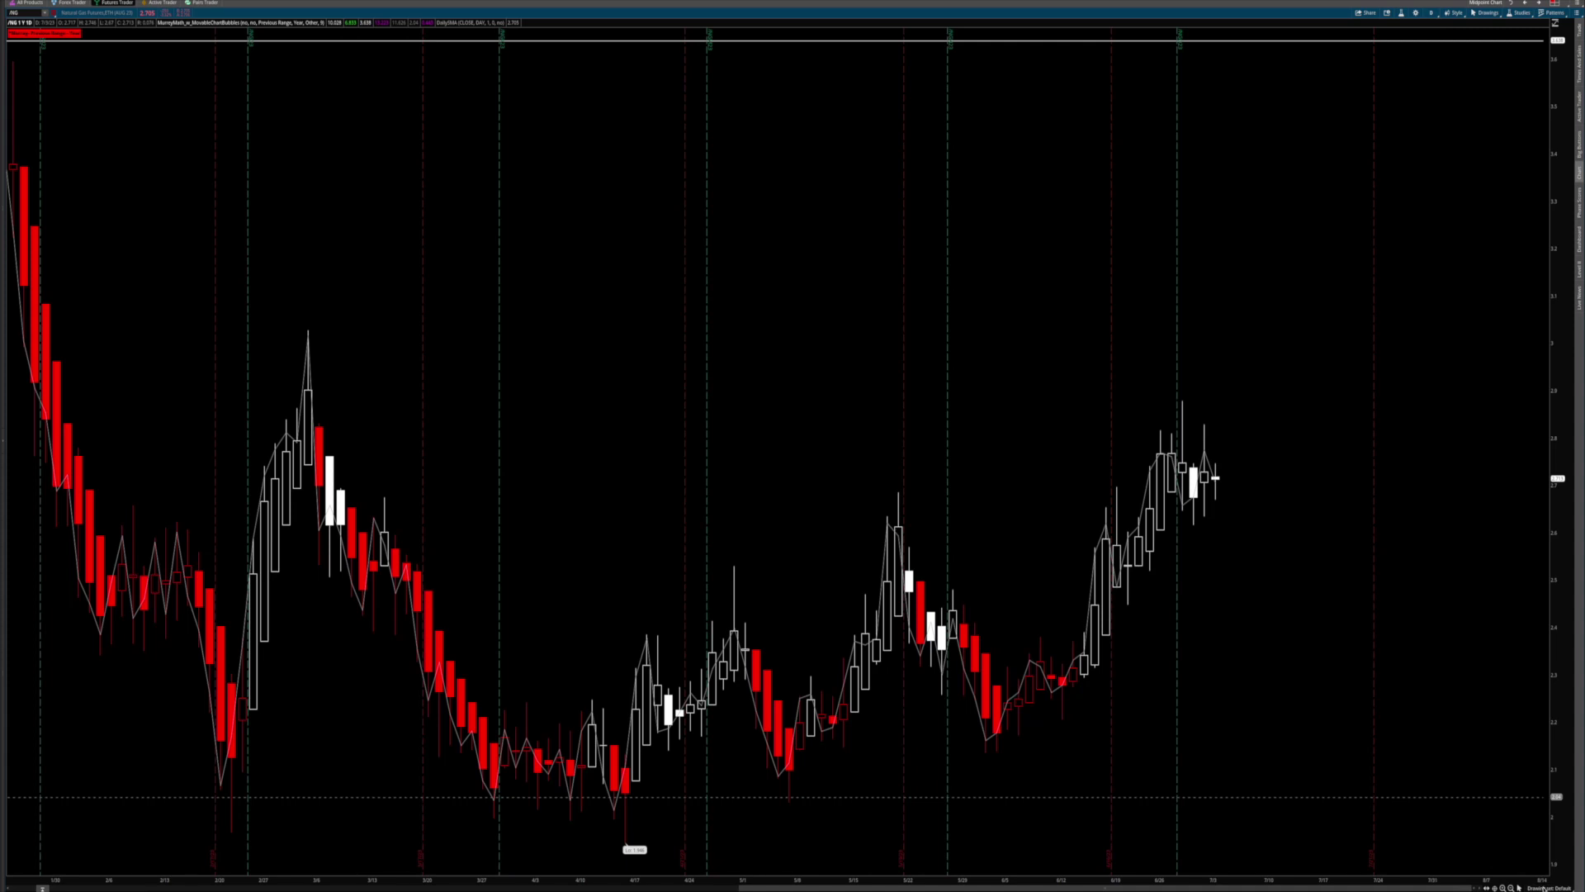
Step: Load the NG MM drawing set and sketch pen arrows around the recent peak and its date marker
left_click(1543, 888)
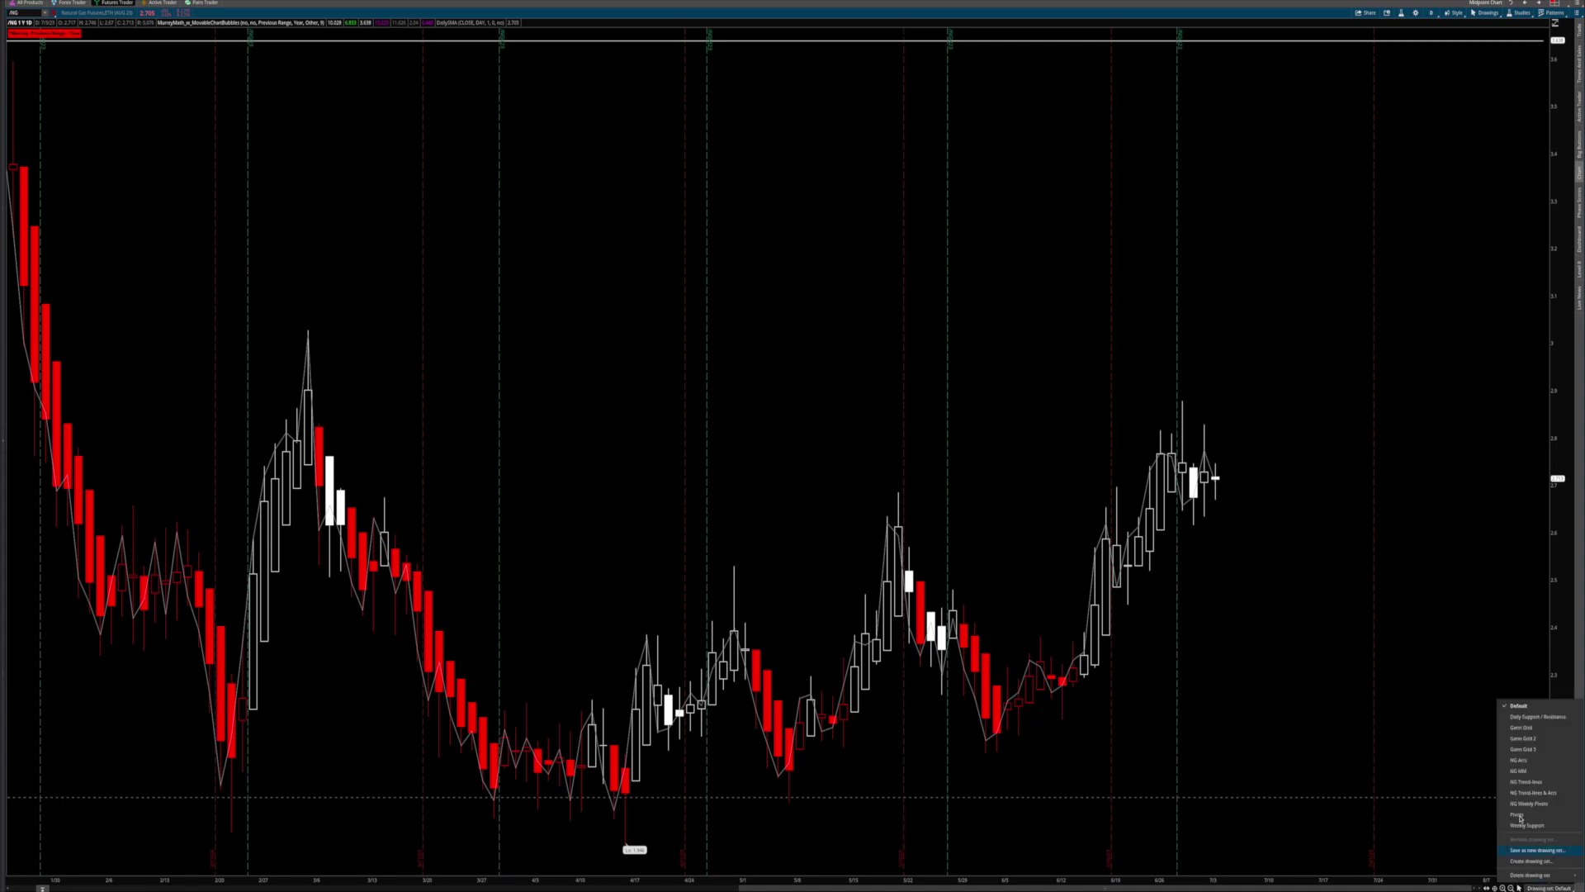
left_click(1532, 771)
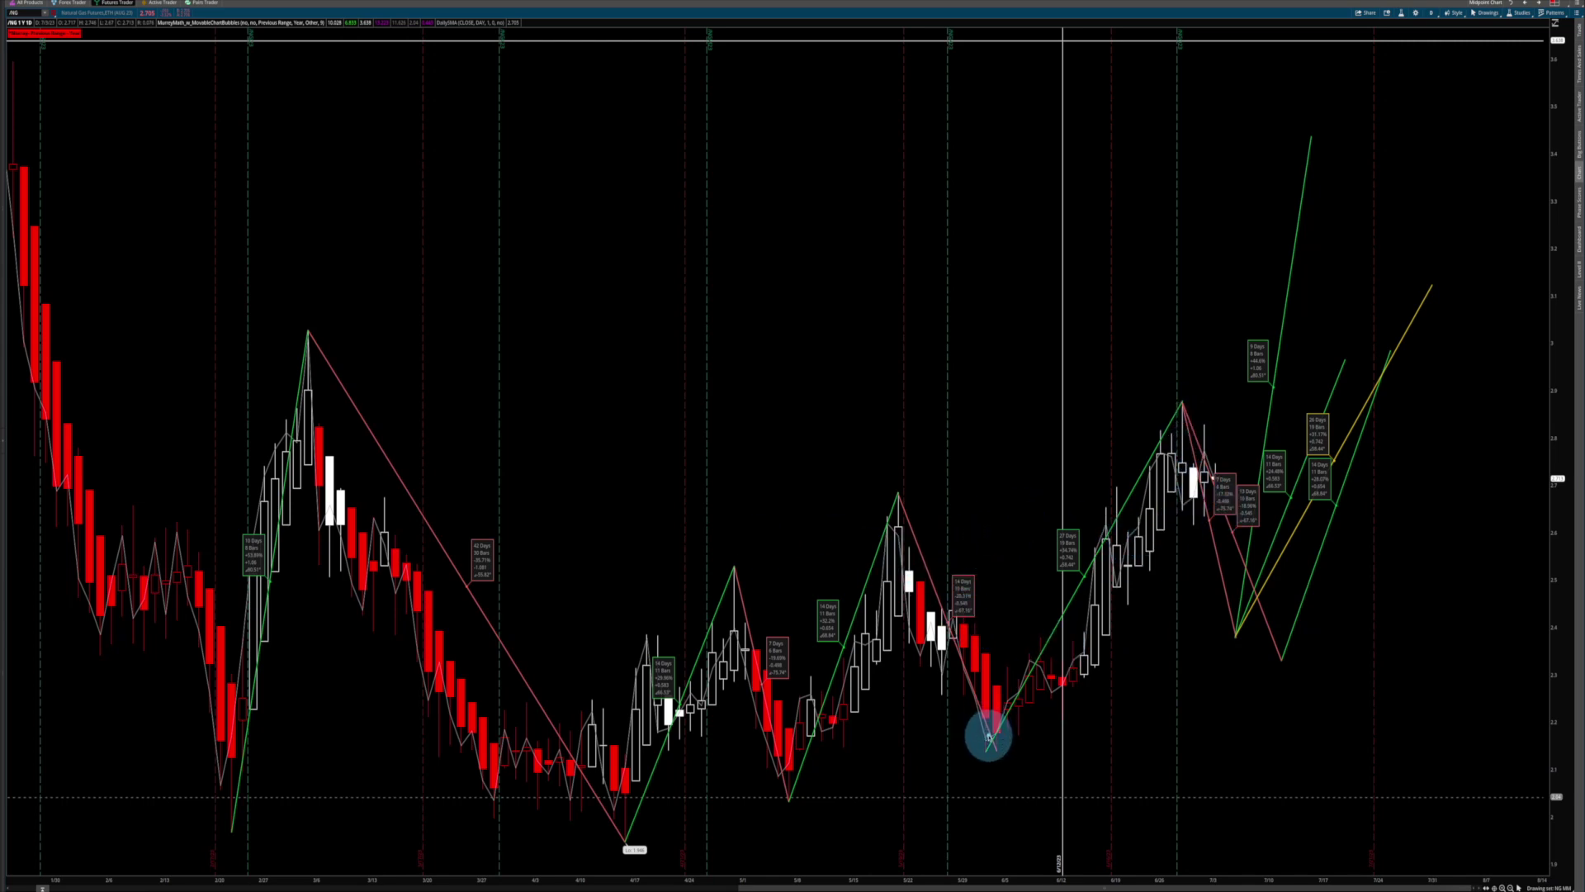
left_click_drag(1216, 246, 1193, 326)
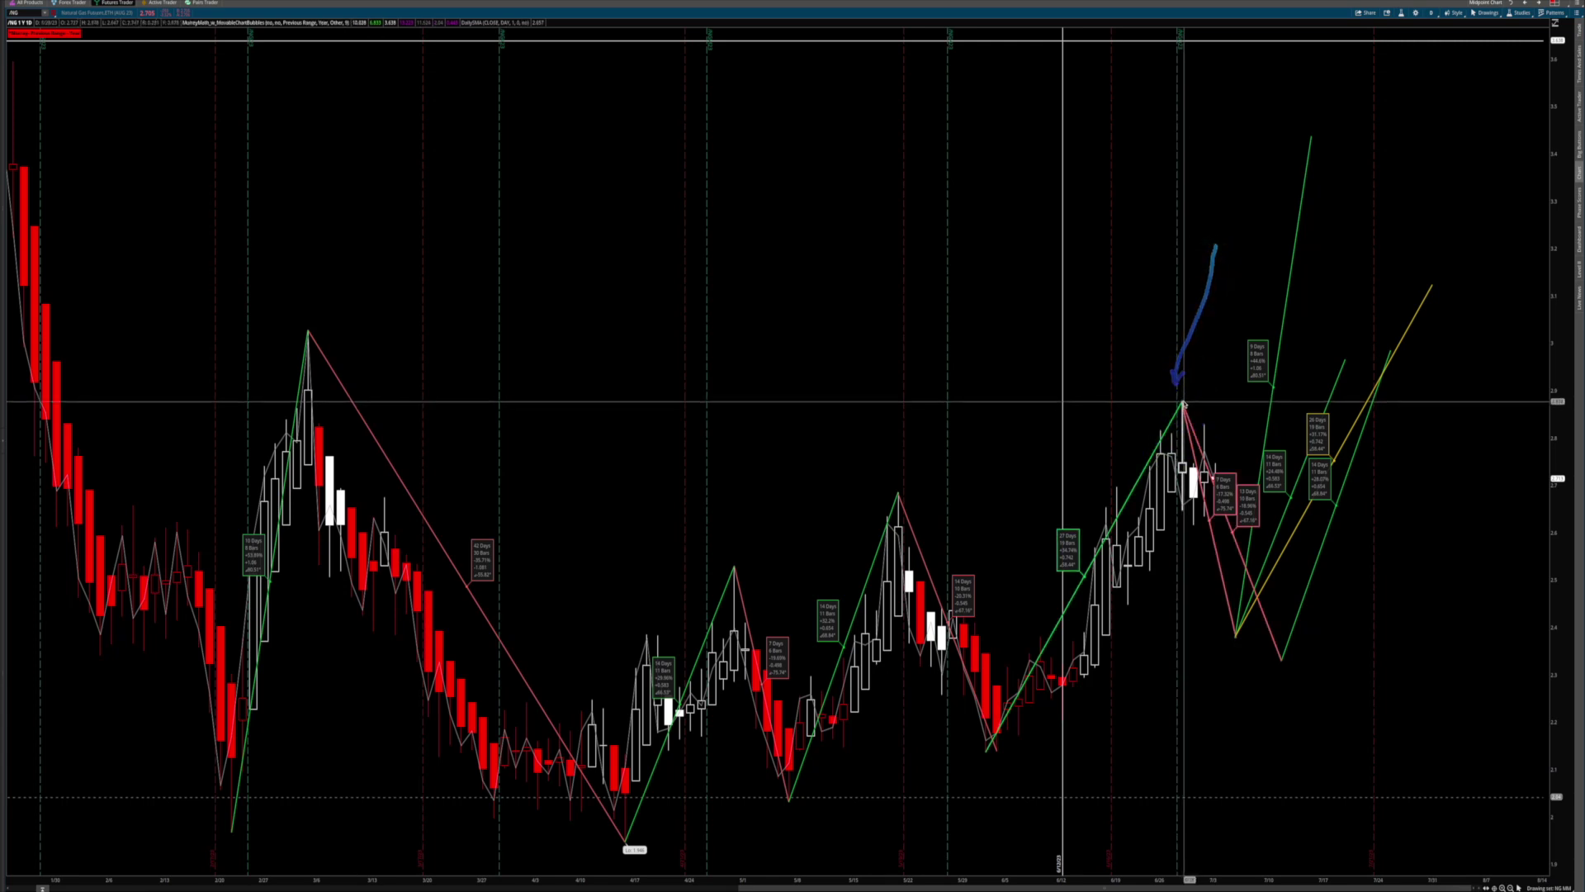
mouse_move(1184, 404)
left_mouse_down()
mouse_move(1203, 495)
mouse_move(1206, 481)
left_mouse_up()
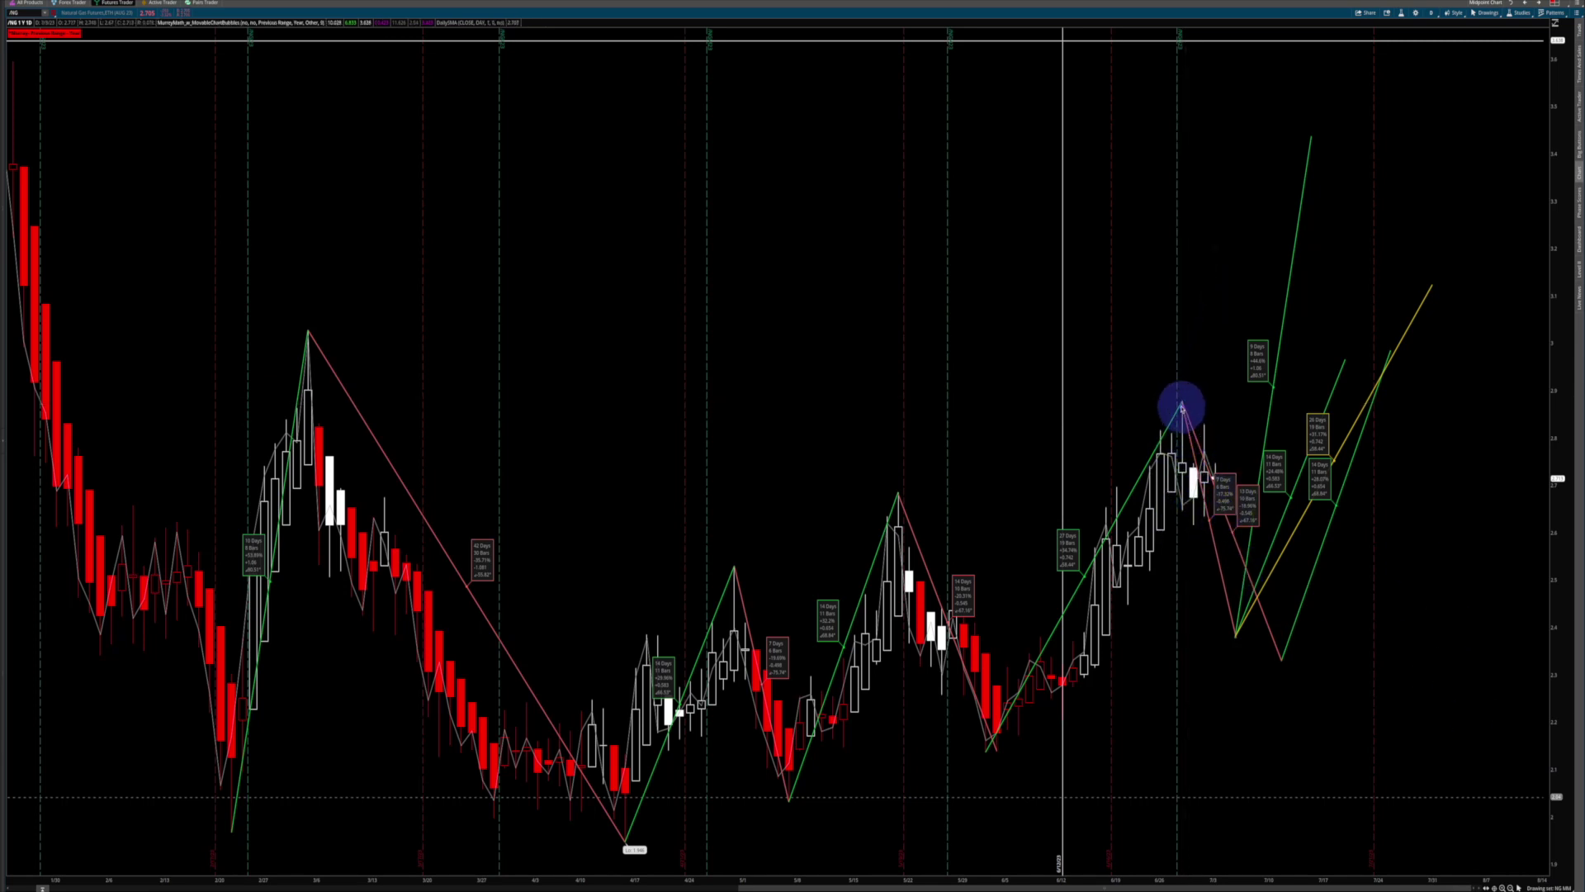
left_click_drag(1233, 121, 1204, 56)
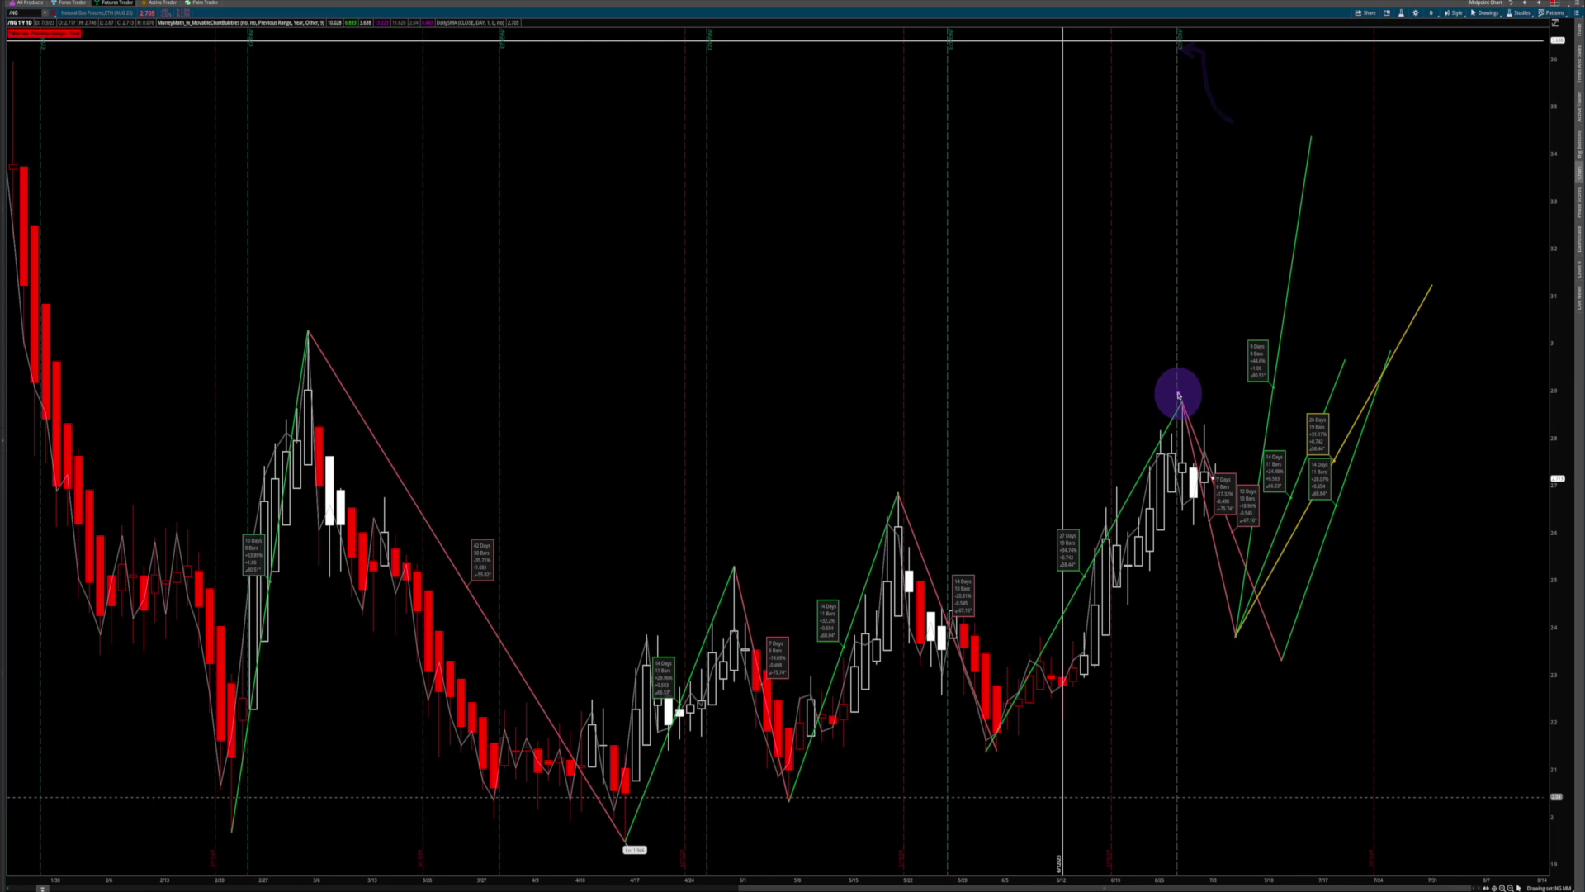
left_click_drag(1178, 395, 1200, 447)
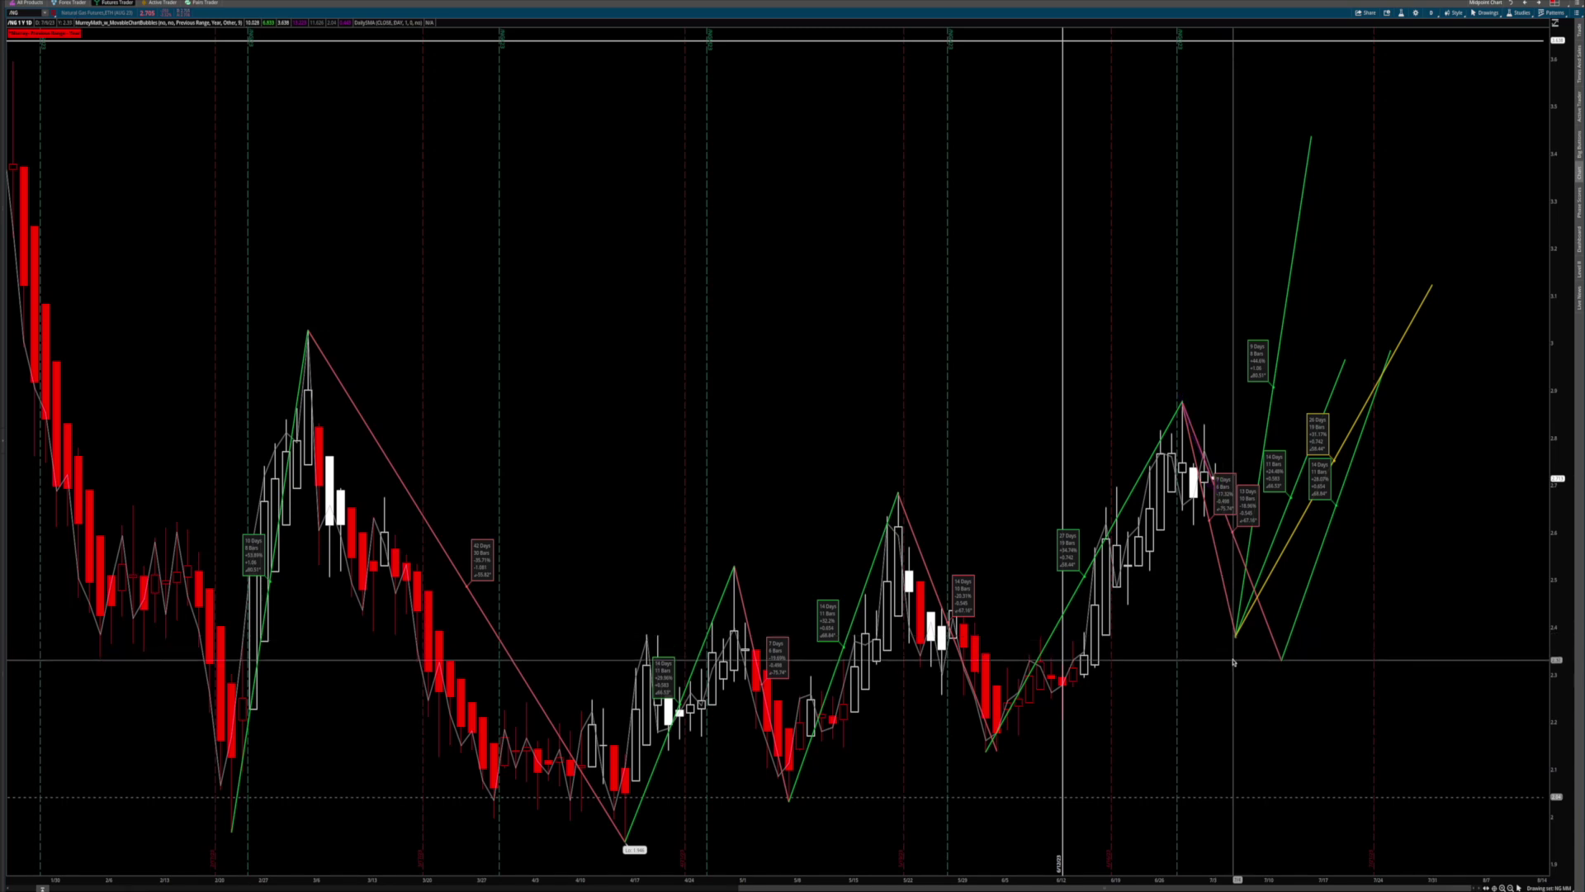
Step: Sketch a downward line from the recent peak, erasing and redrawing it toward the white candle
left_click_drag(1186, 440, 1231, 586)
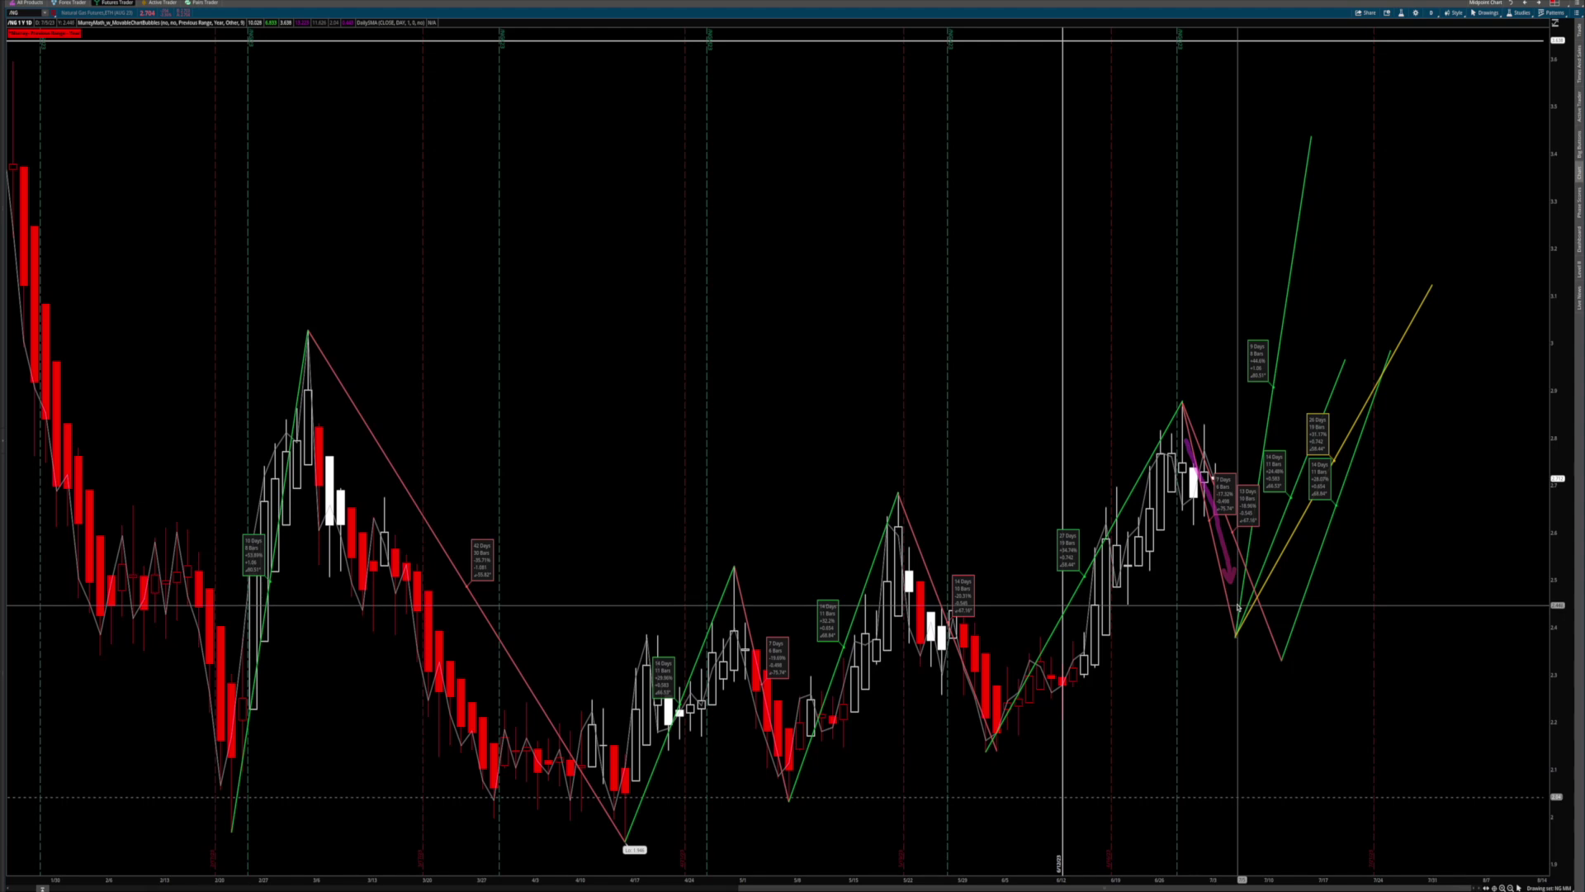
key("ctrl+z")
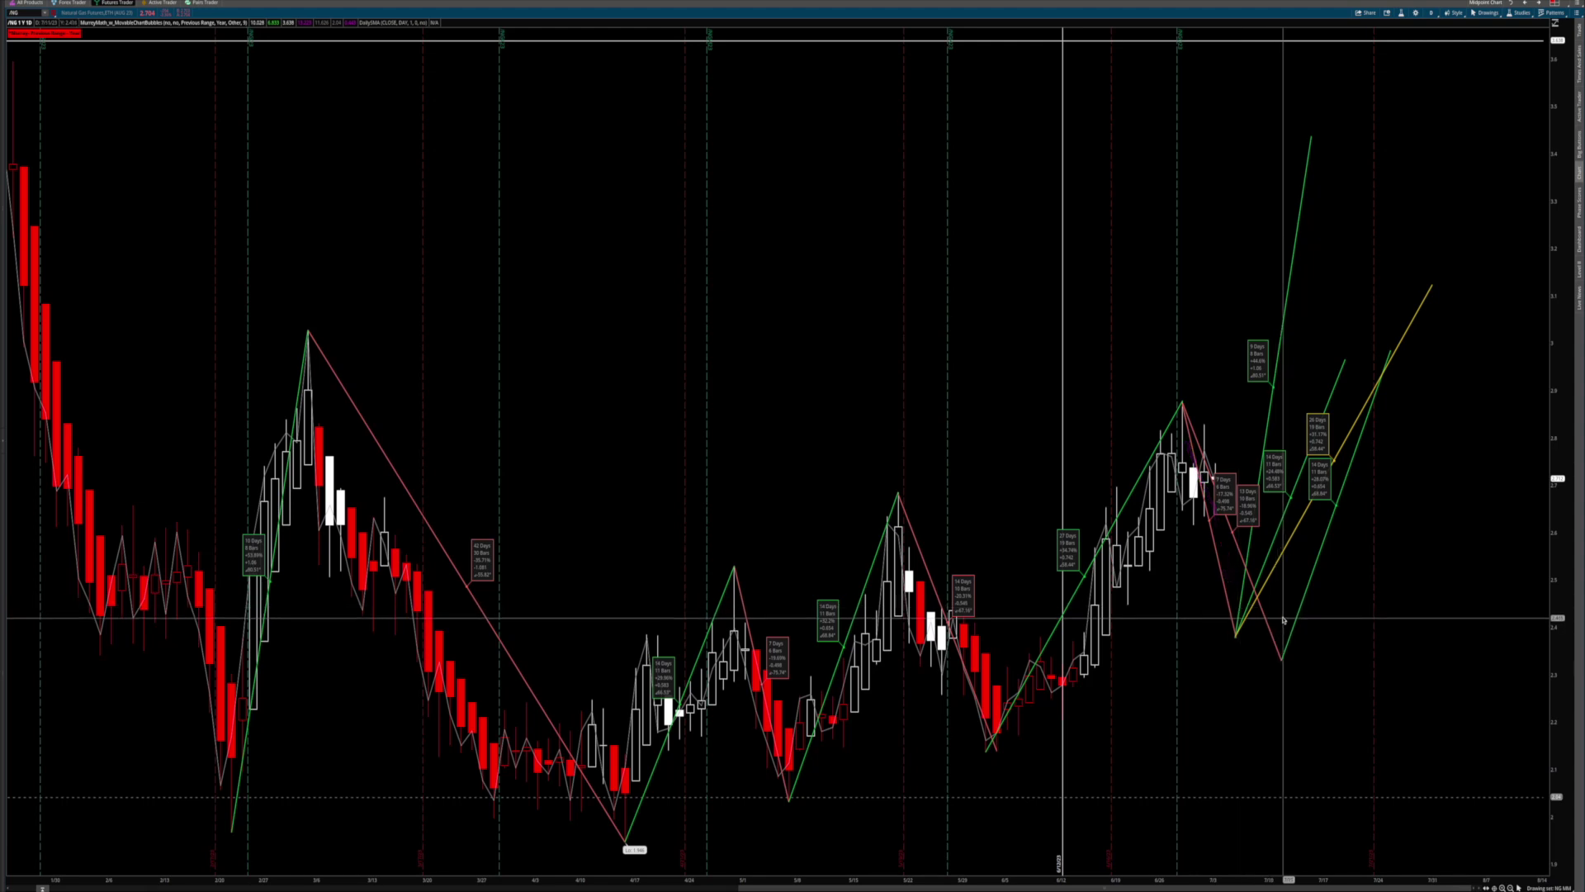
mouse_move(1192, 446)
left_mouse_down()
mouse_move(1221, 500)
mouse_move(1236, 638)
left_mouse_up()
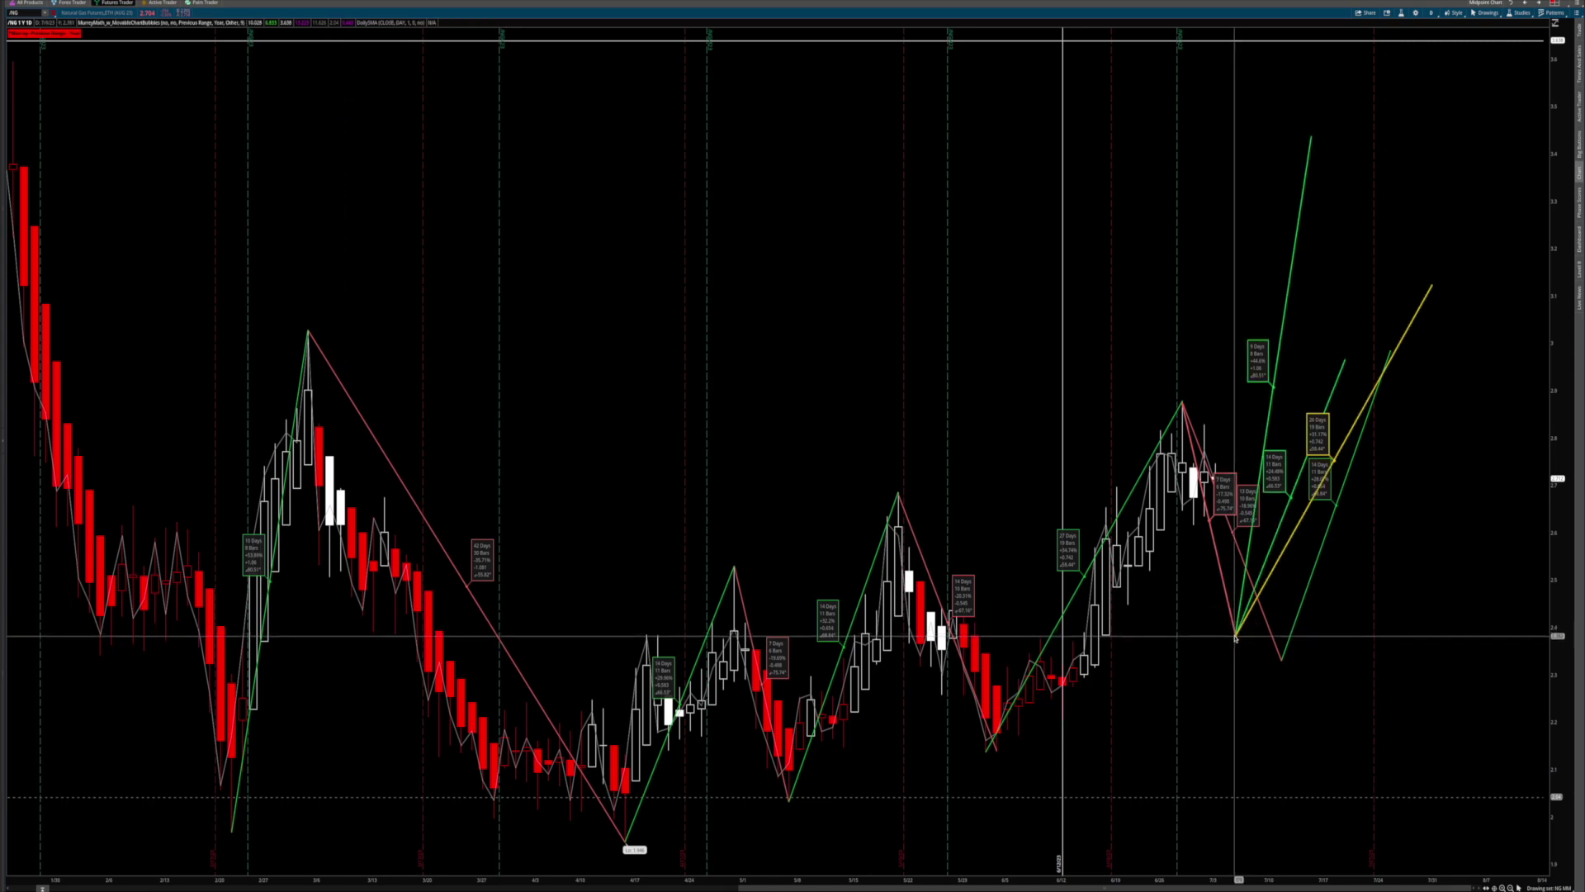
left_click(1194, 456)
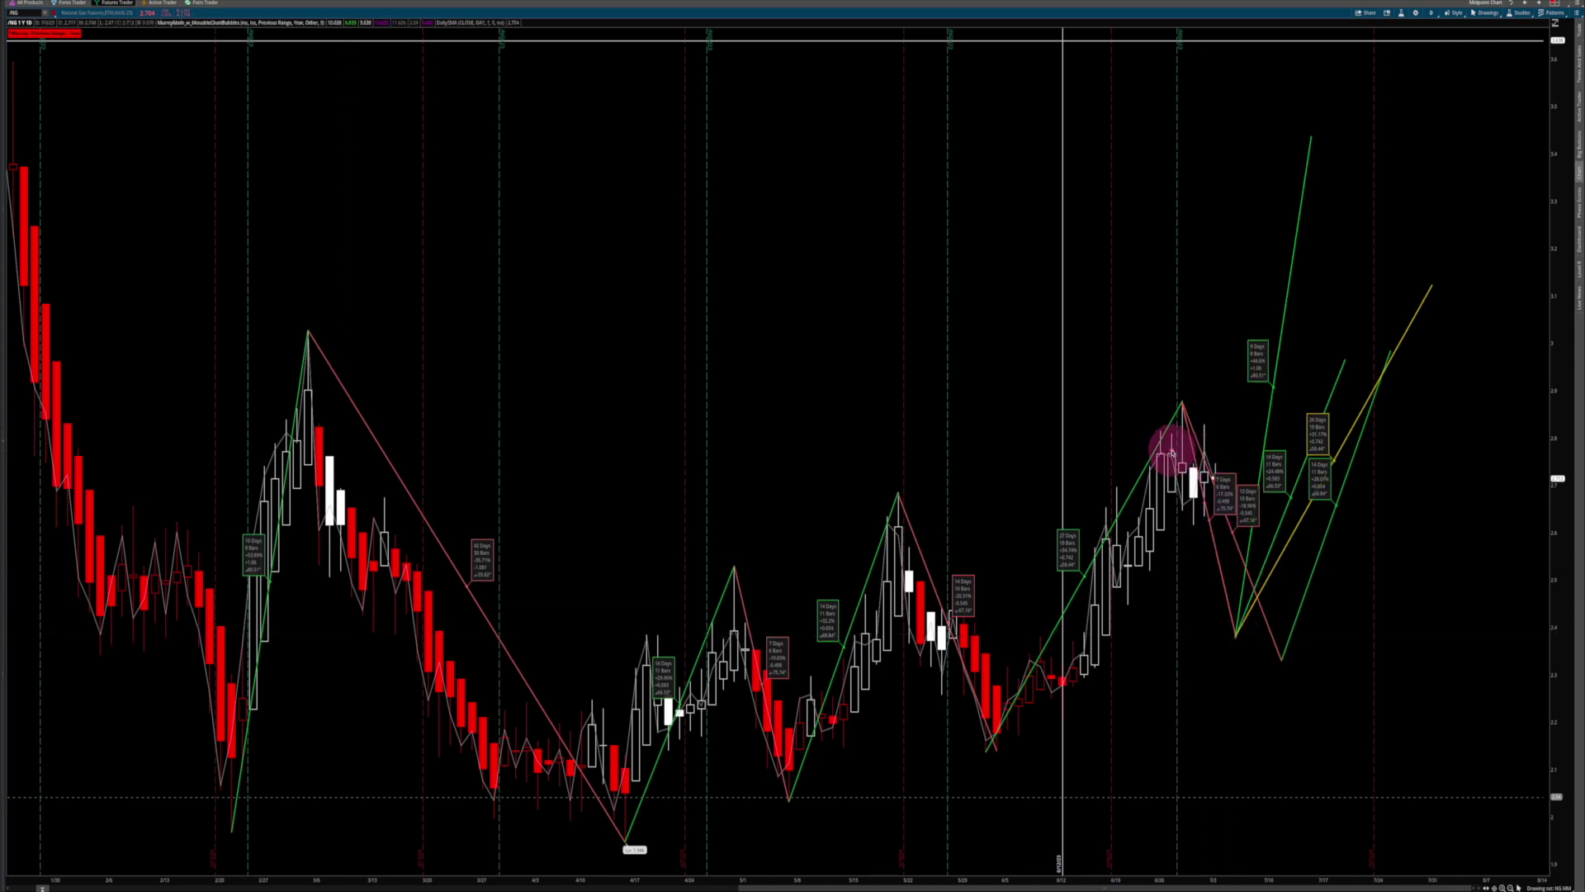
left_click_drag(1172, 454, 1194, 485)
left_click(1228, 644)
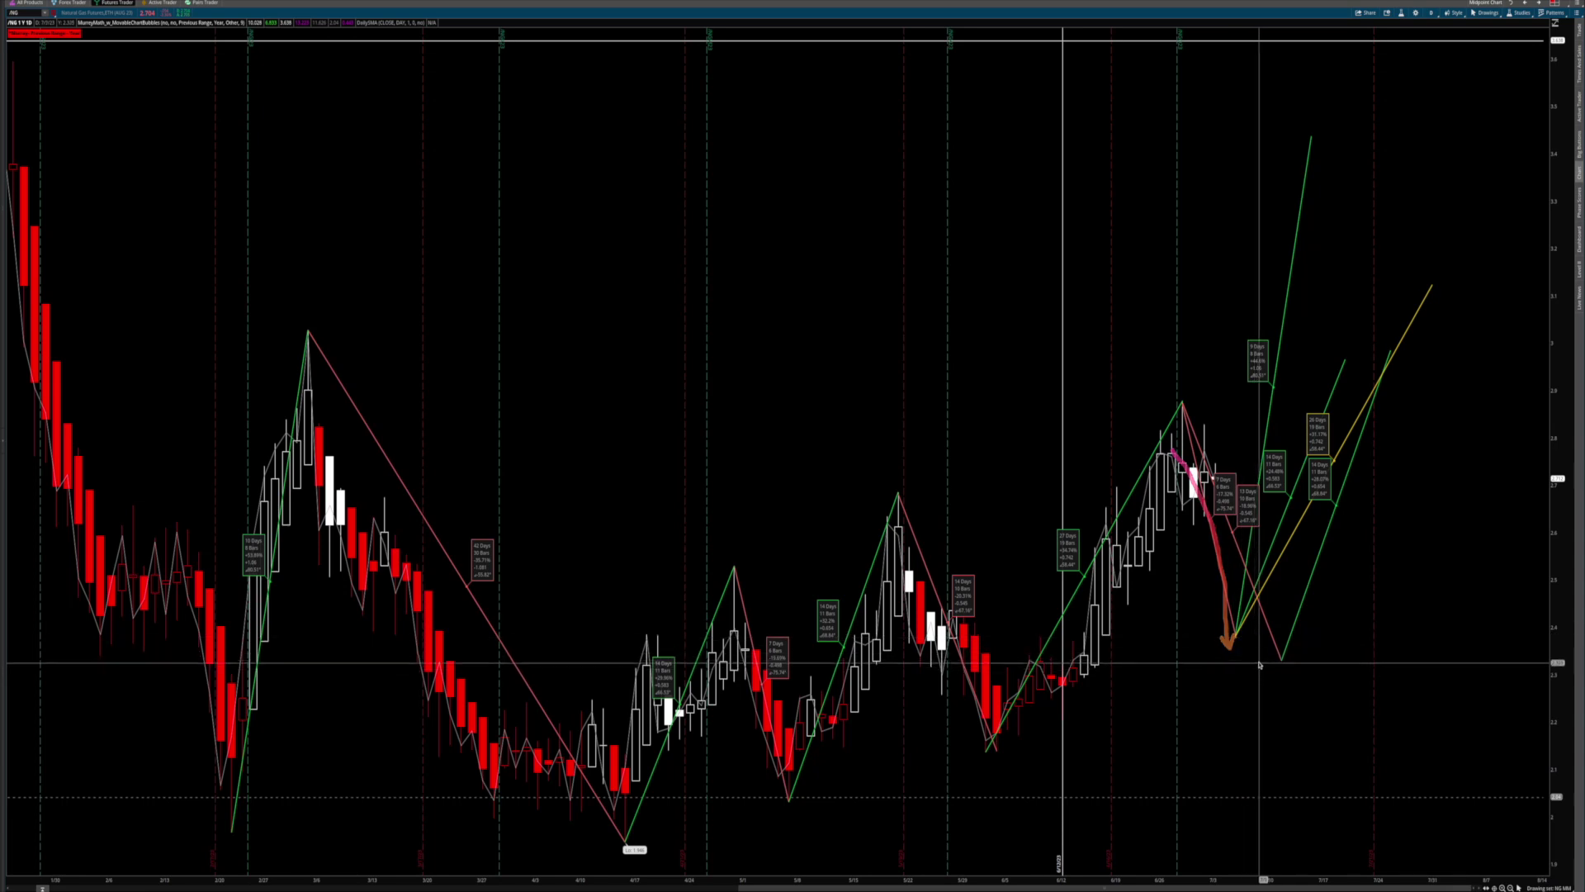
left_click(1221, 488)
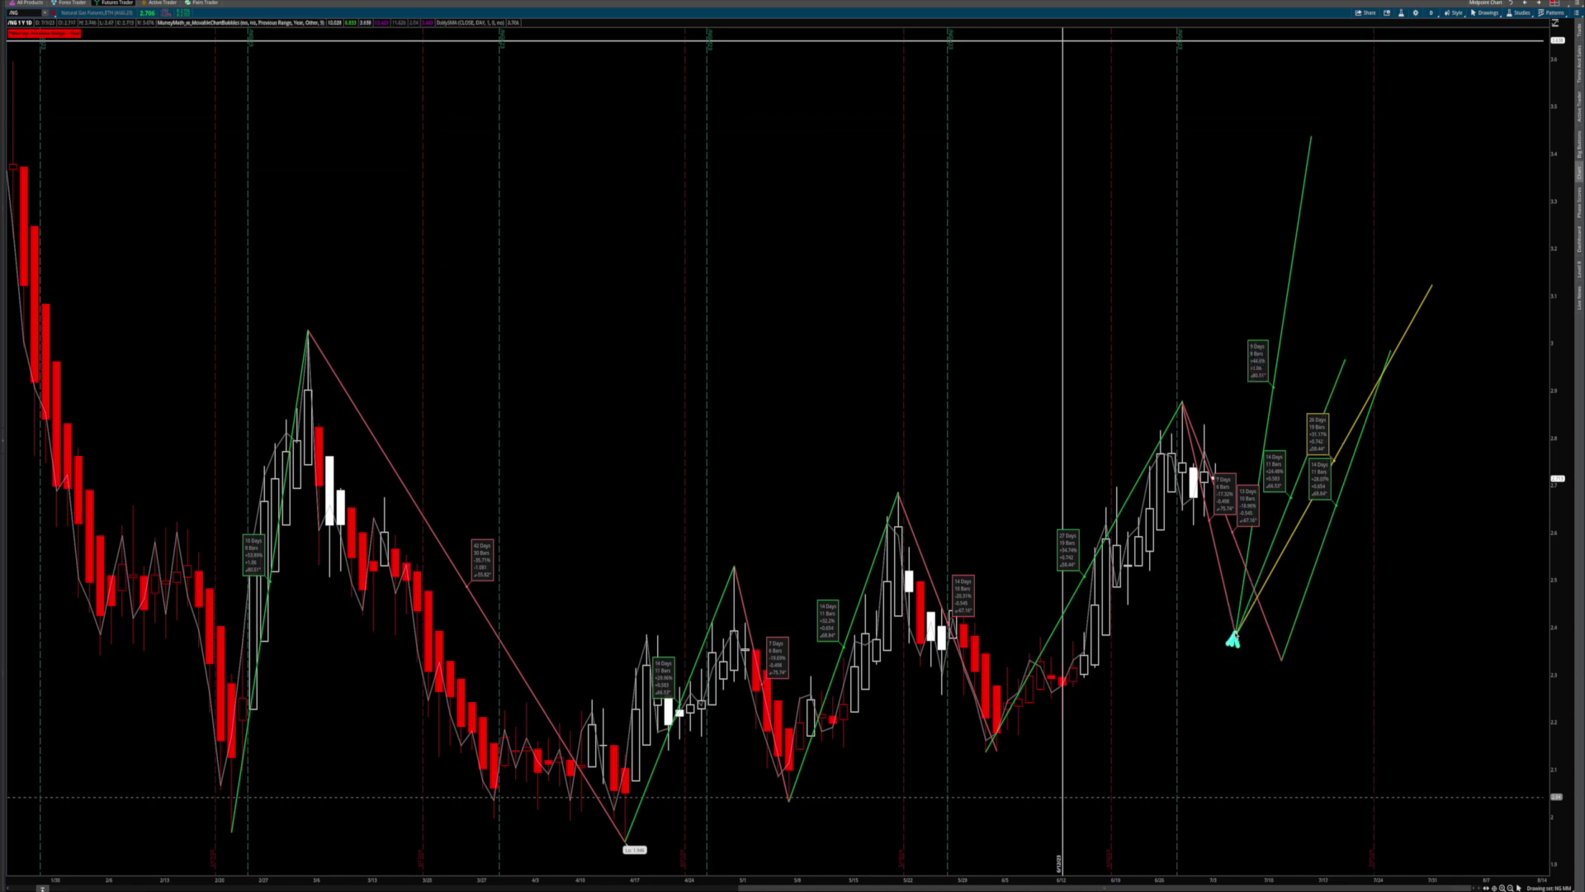
Step: Sketch the projected drop from the peak with a rebound and alternate paths off the low
left_click_drag(1192, 411, 1226, 621)
left_click_drag(1279, 667, 1366, 347)
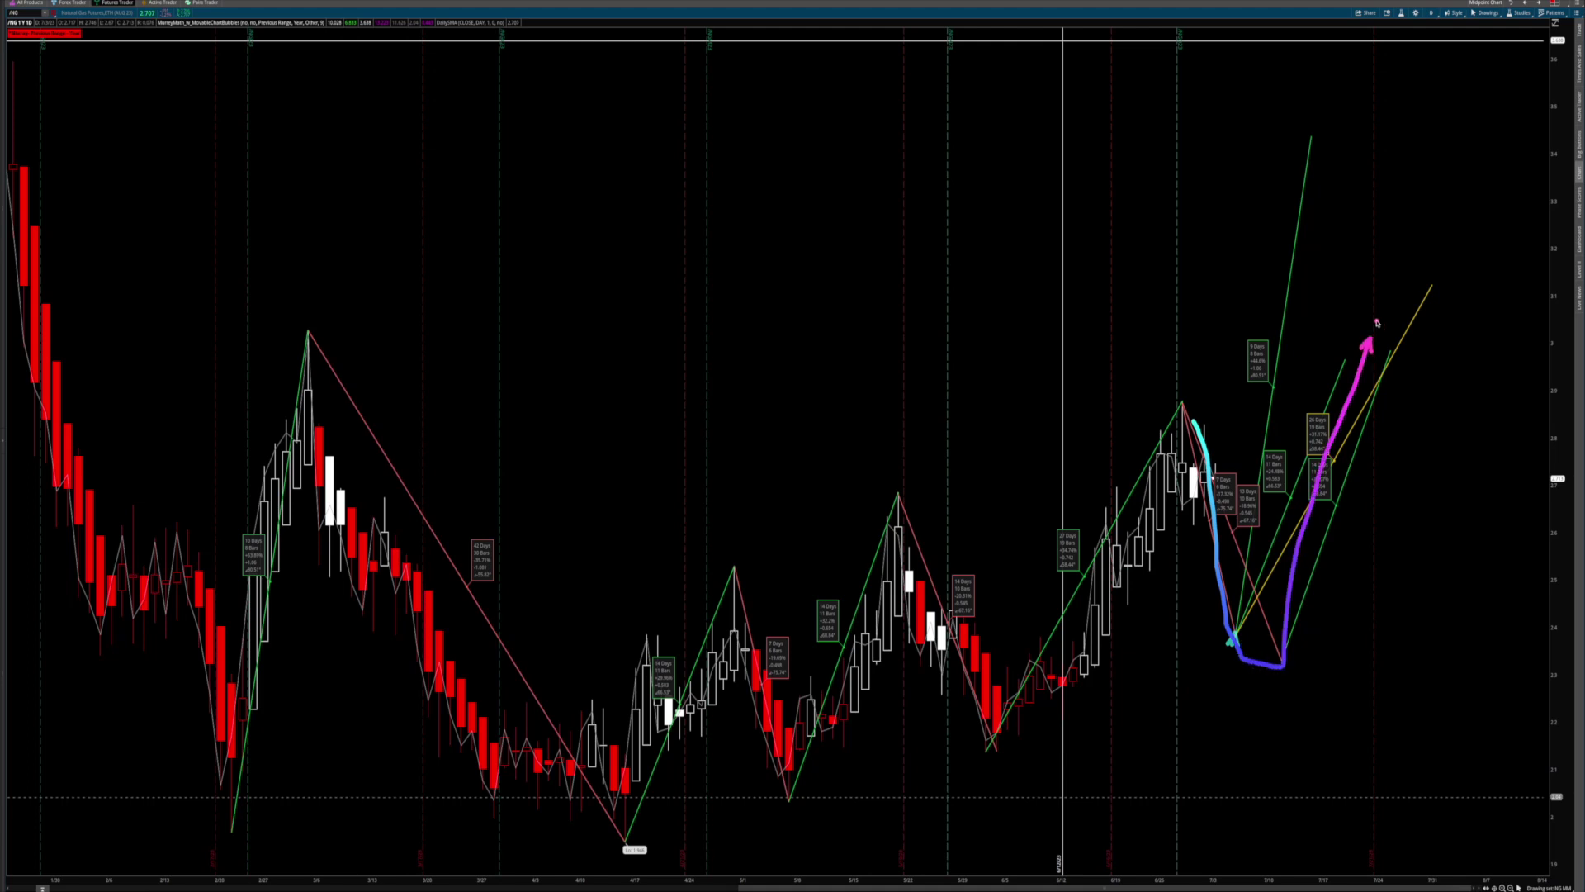
mouse_move(1225, 627)
left_mouse_down()
mouse_move(1281, 657)
mouse_move(1285, 592)
left_mouse_up()
left_click_drag(1181, 607, 1279, 656)
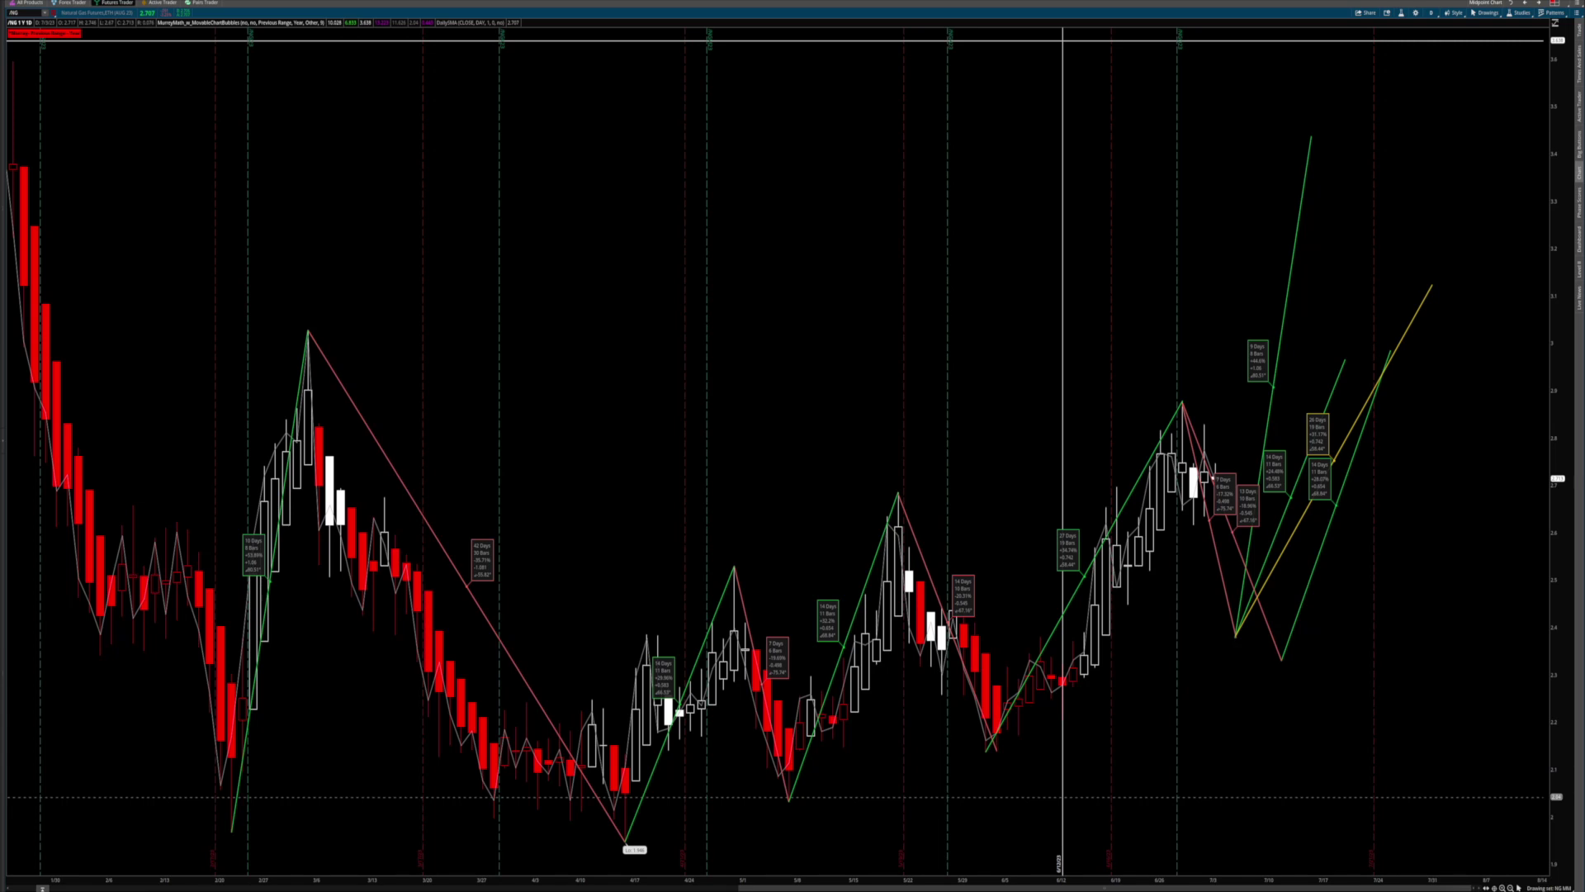
left_click(1557, 887)
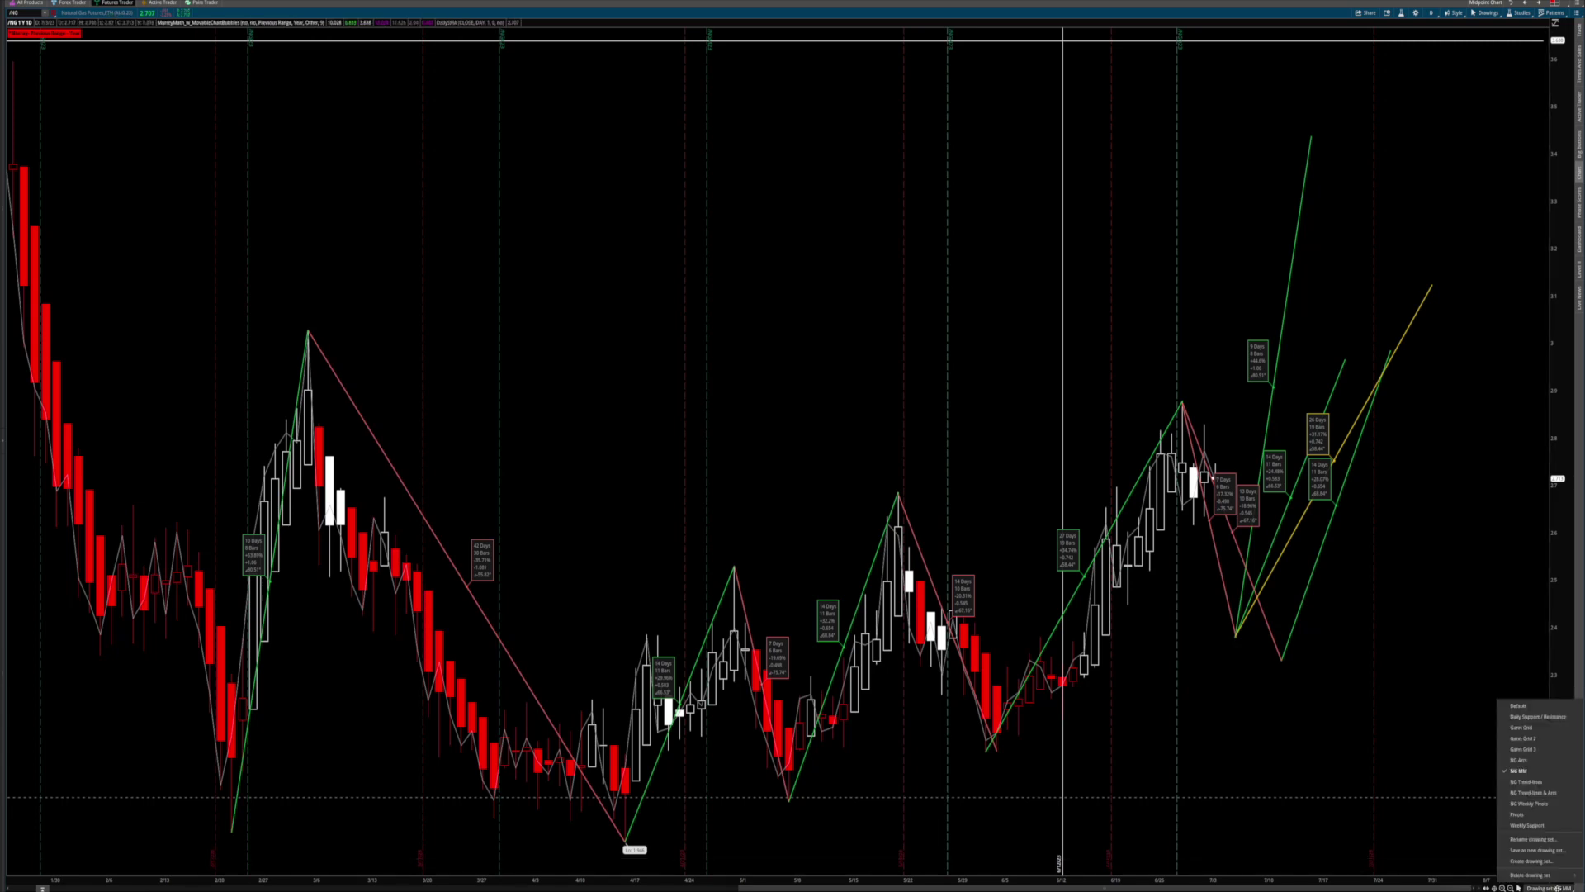
Step: Switch to the Default drawing set, sketch the expected upward move, and bring up Calendar at July 2023
left_click(1520, 705)
mouse_move(1276, 396)
left_mouse_down()
mouse_move(1217, 476)
mouse_move(1199, 471)
mouse_move(1238, 412)
left_mouse_up()
left_click(1223, 468)
left_click(1206, 478)
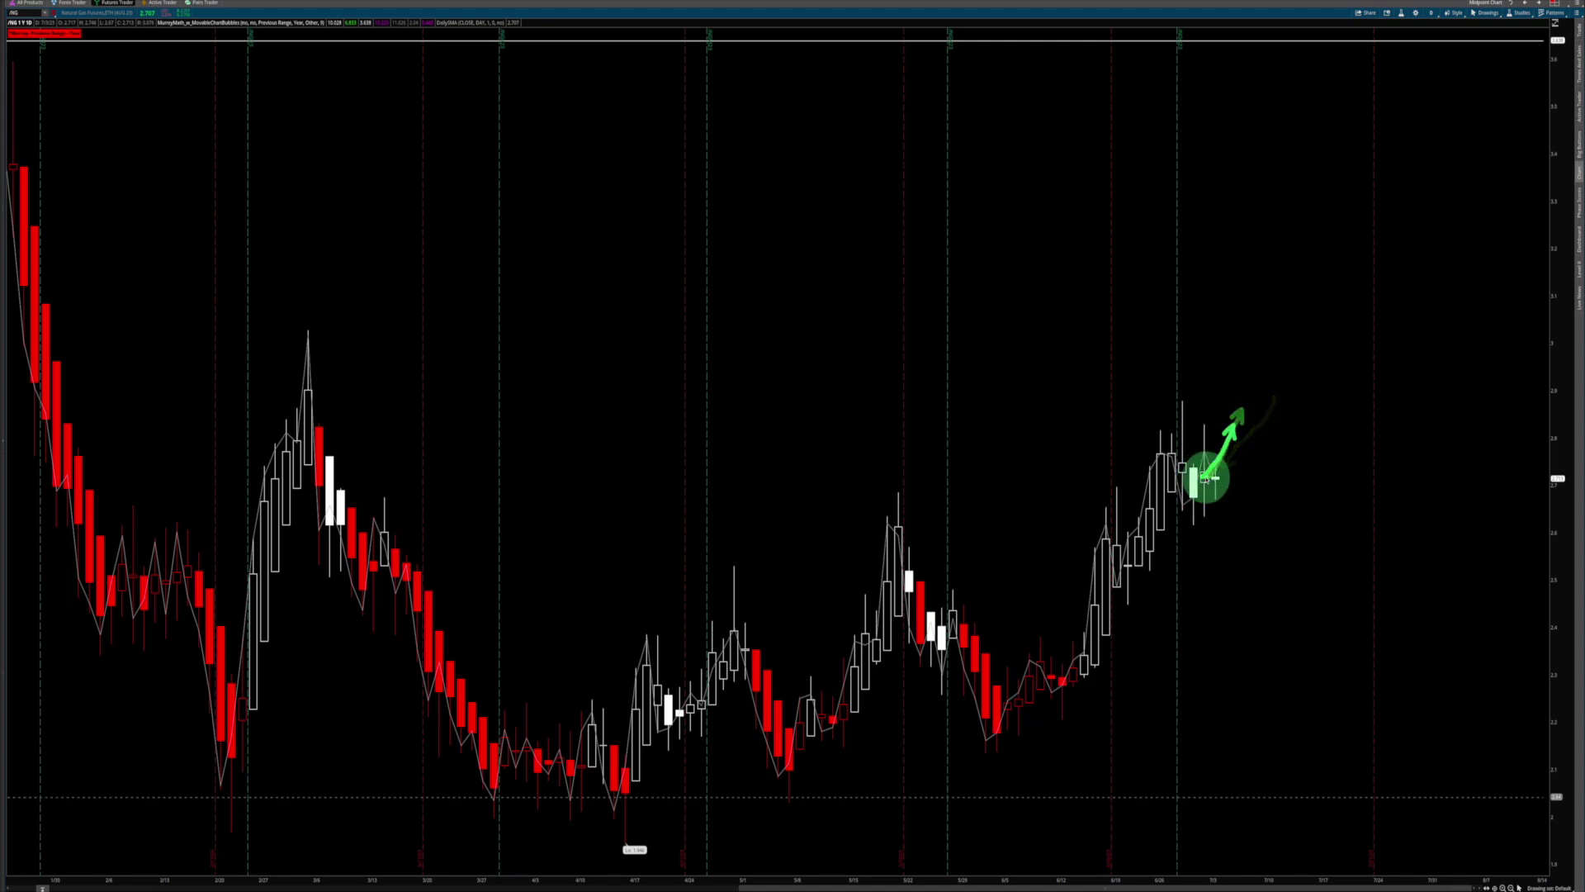
left_click_drag(1205, 478, 1249, 417)
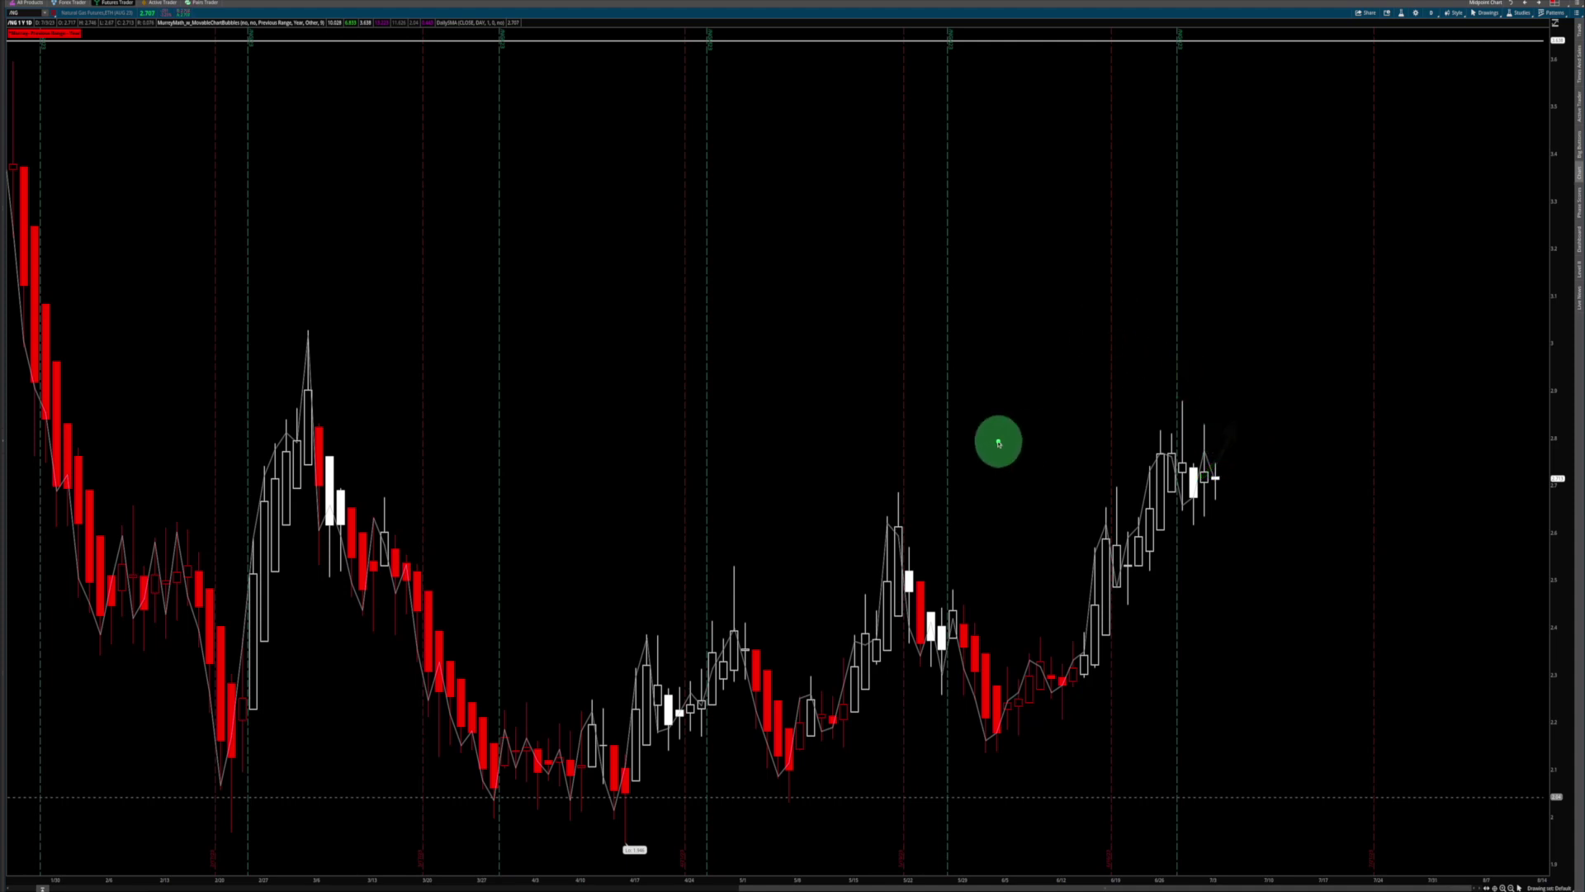
left_click(456, 887)
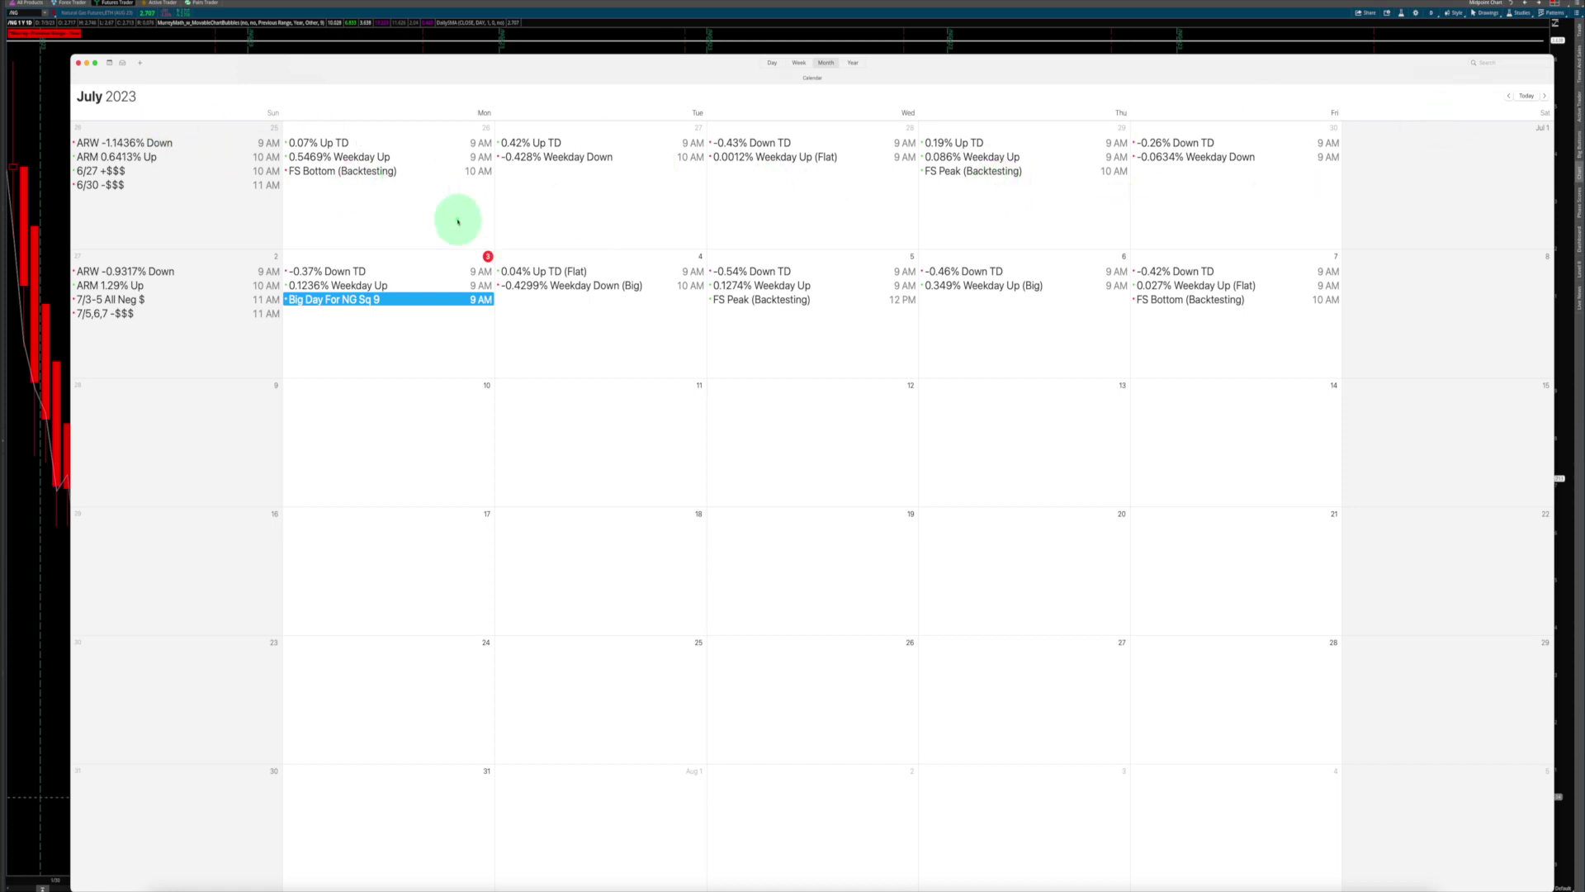
left_click(1510, 96)
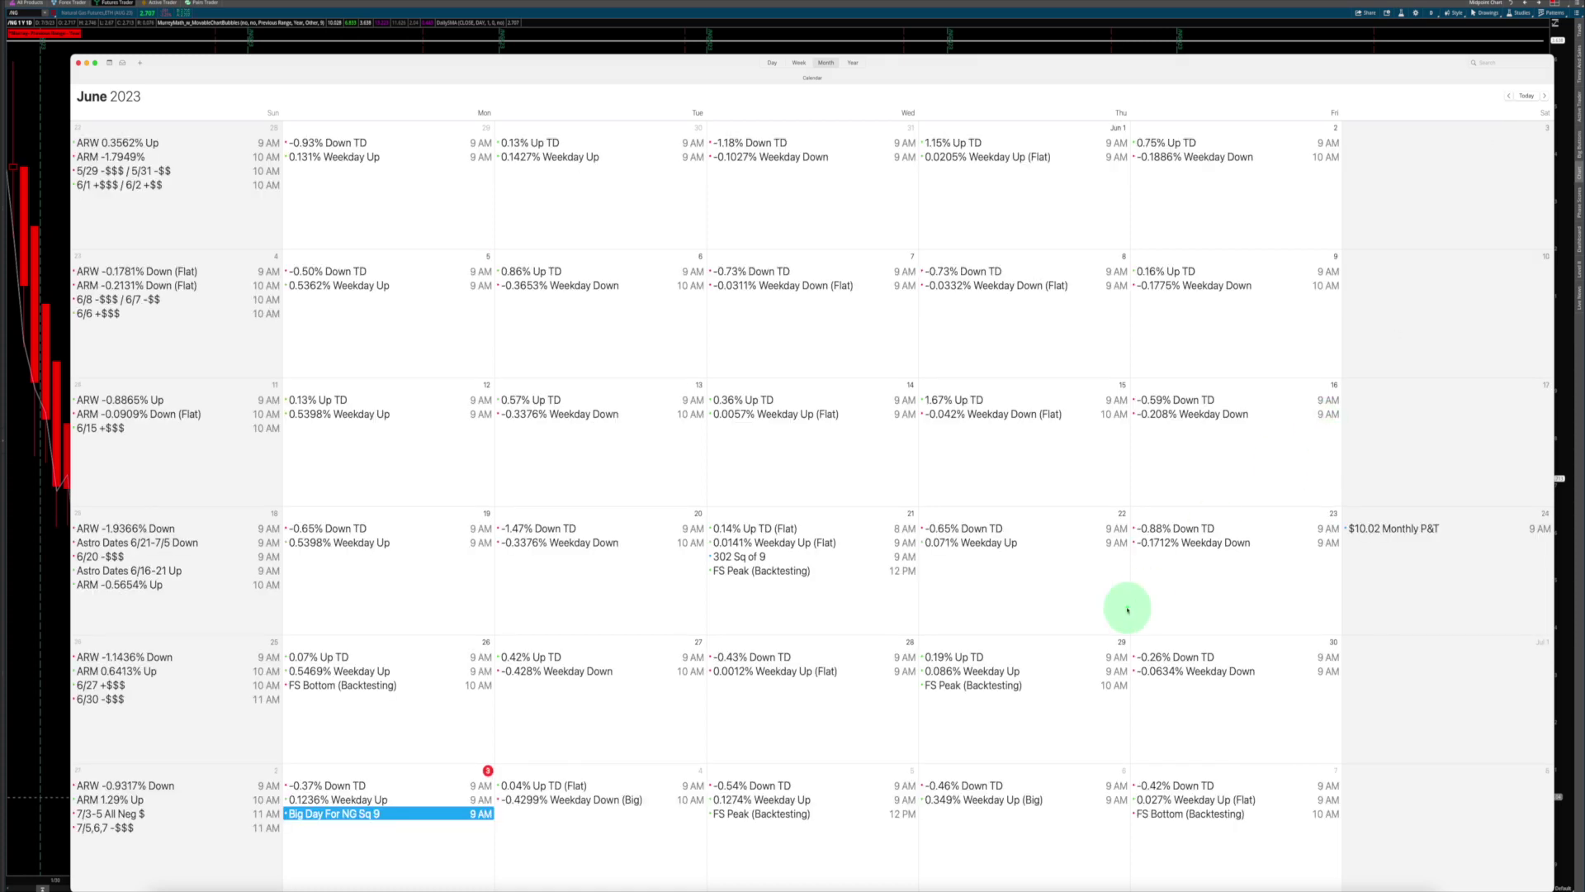
left_click_drag(915, 753, 977, 696)
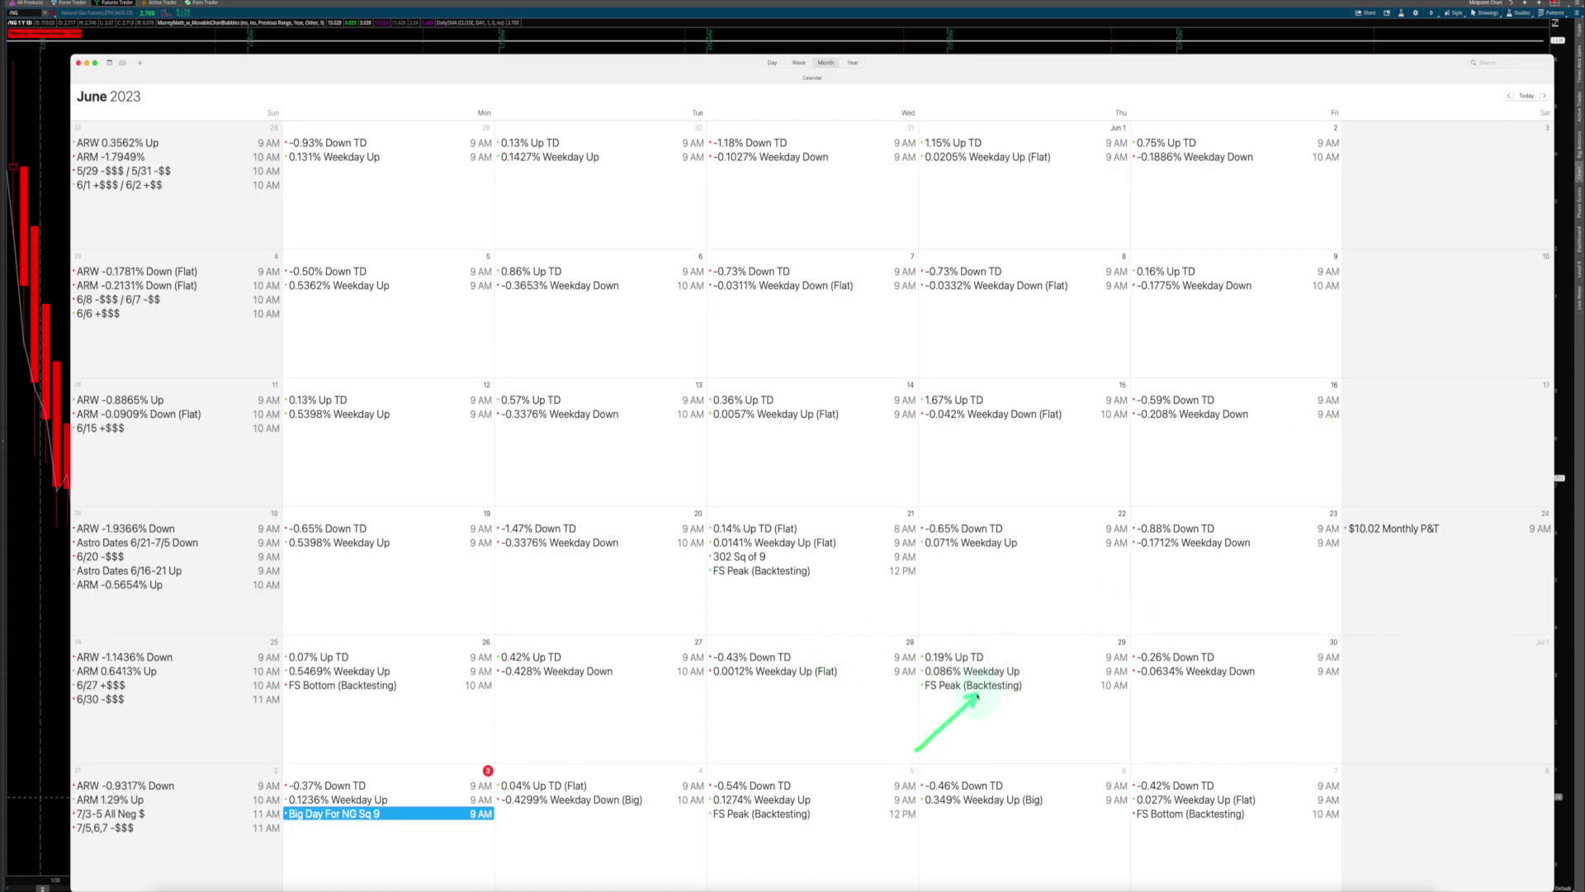
left_click(994, 686)
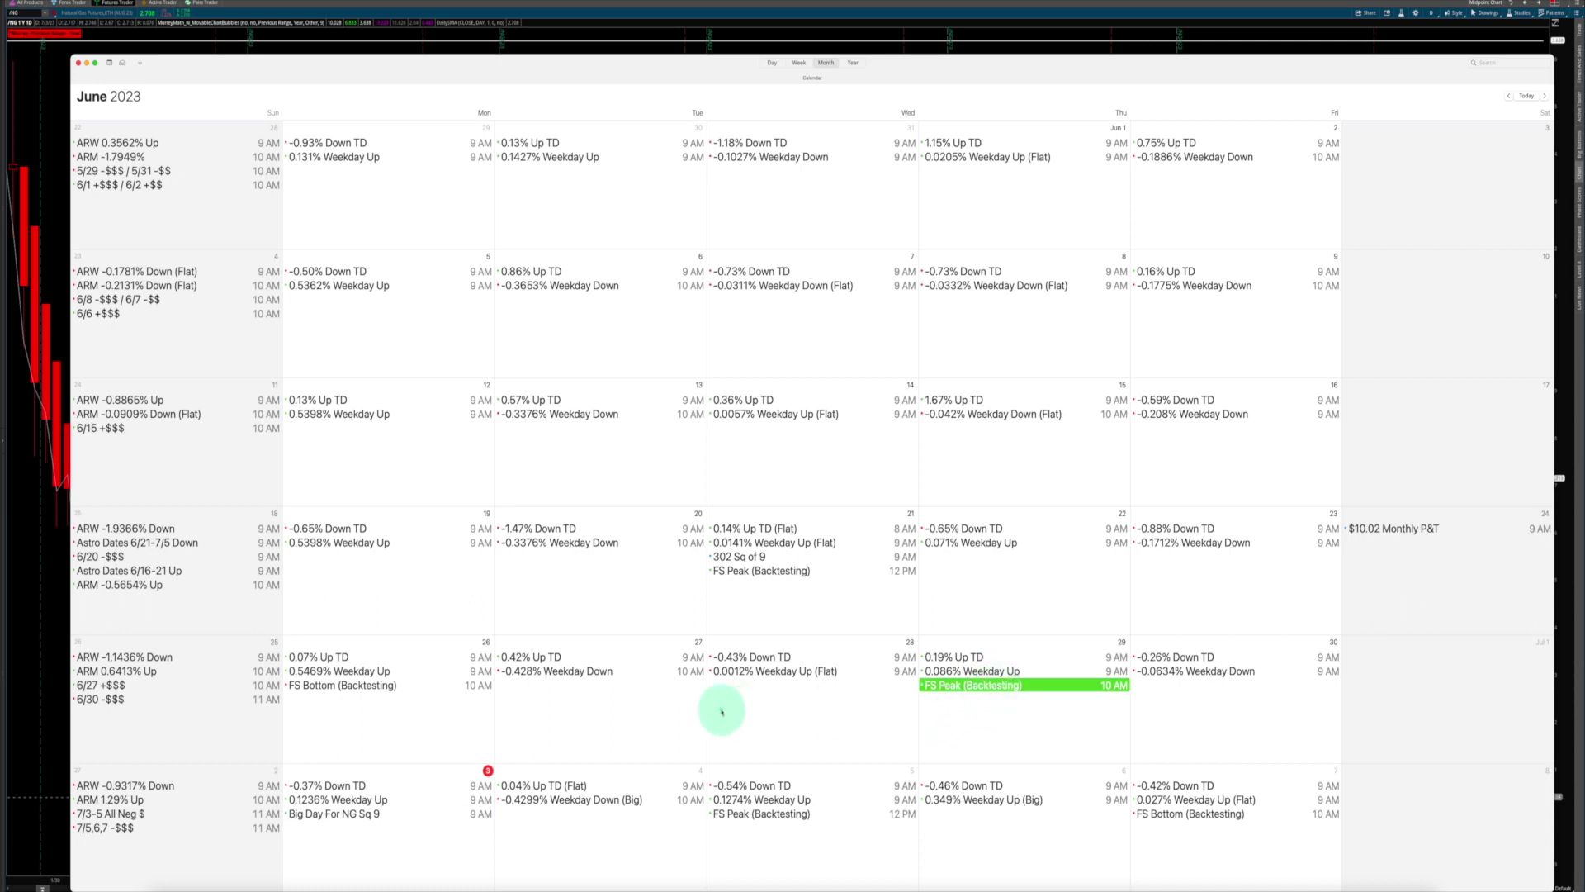
left_click(360, 816)
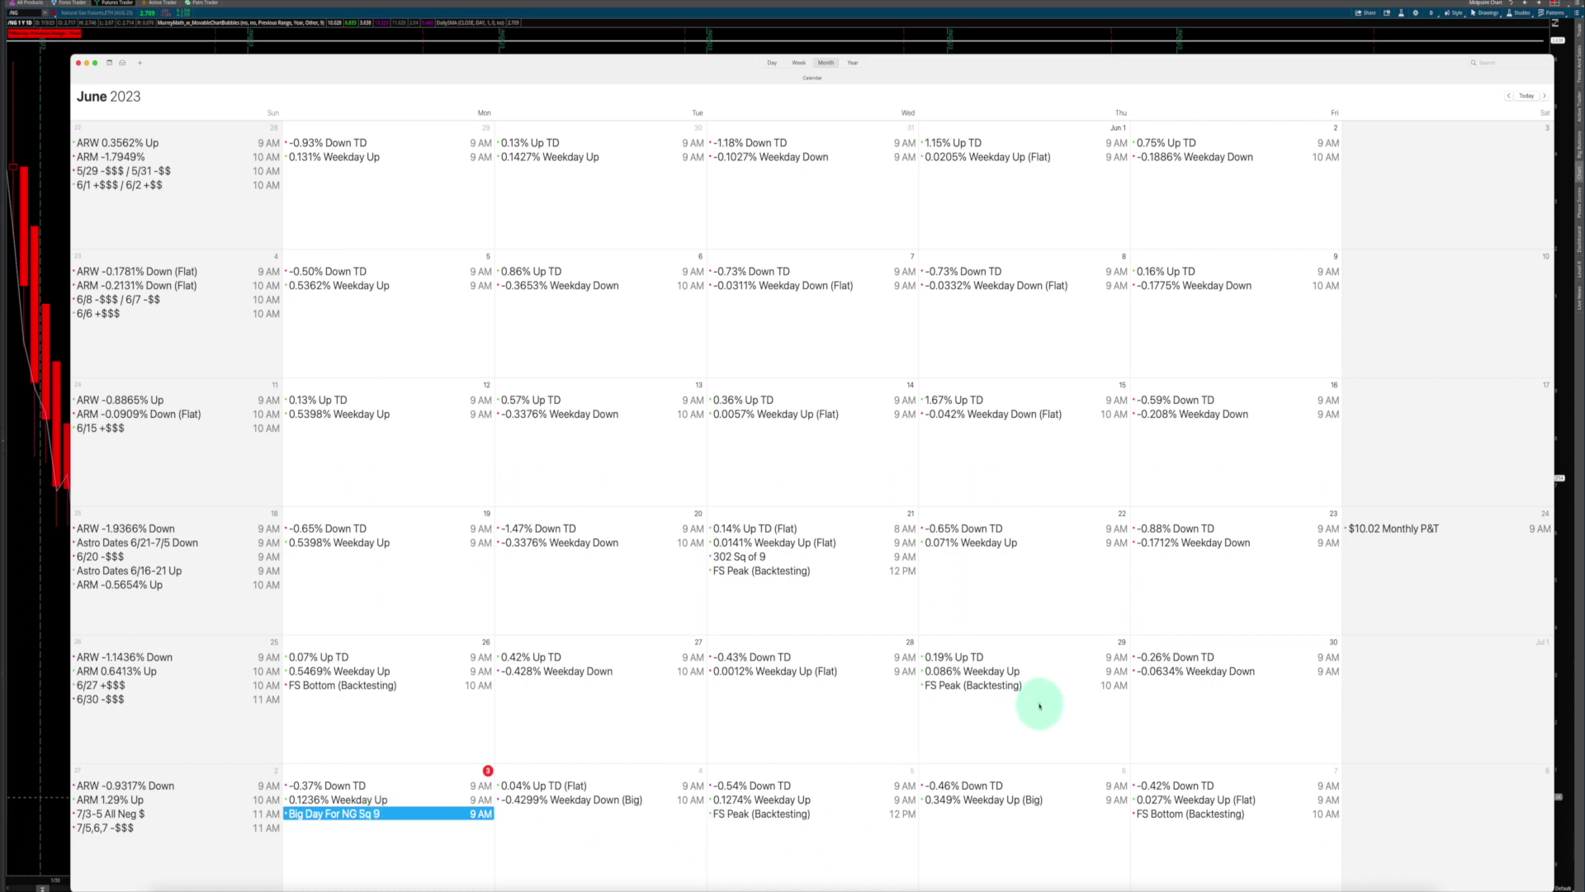
left_click(758, 569)
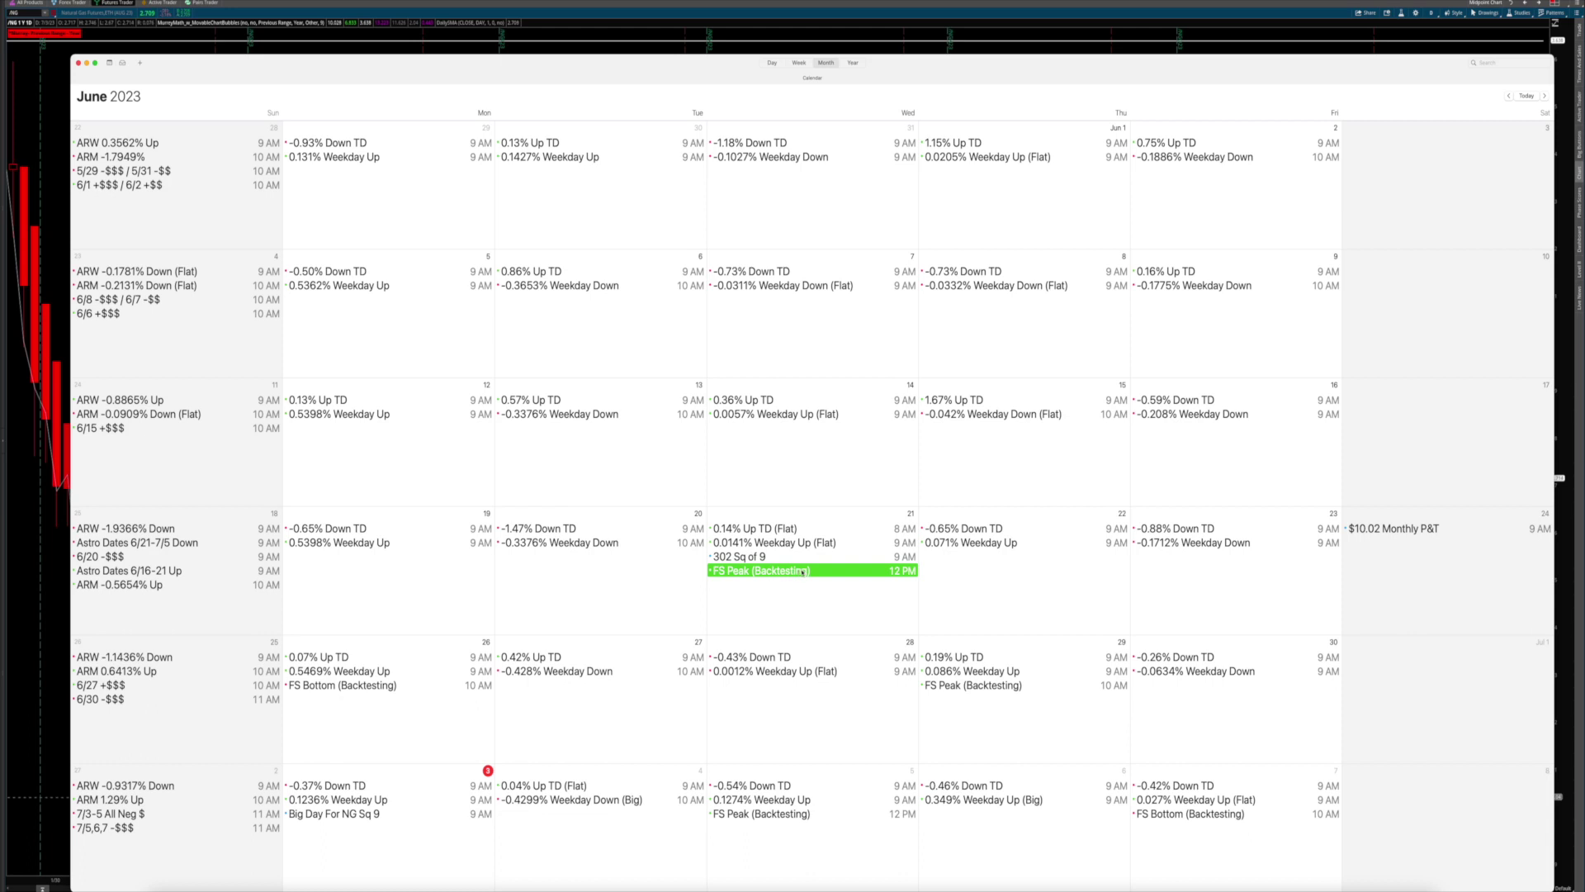
left_click(370, 686)
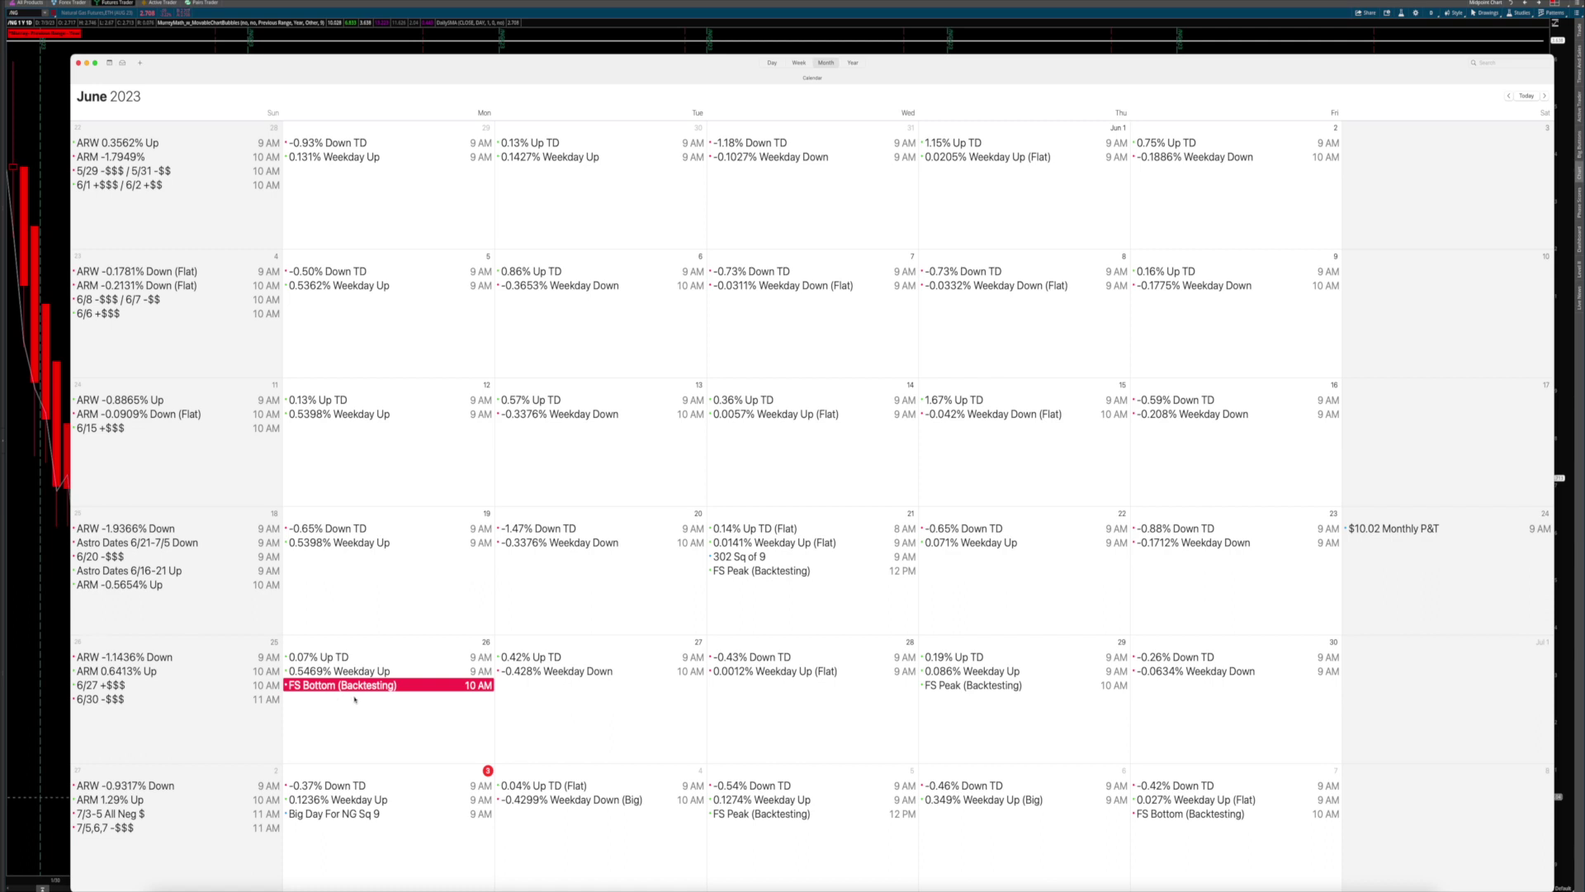
left_click(716, 572)
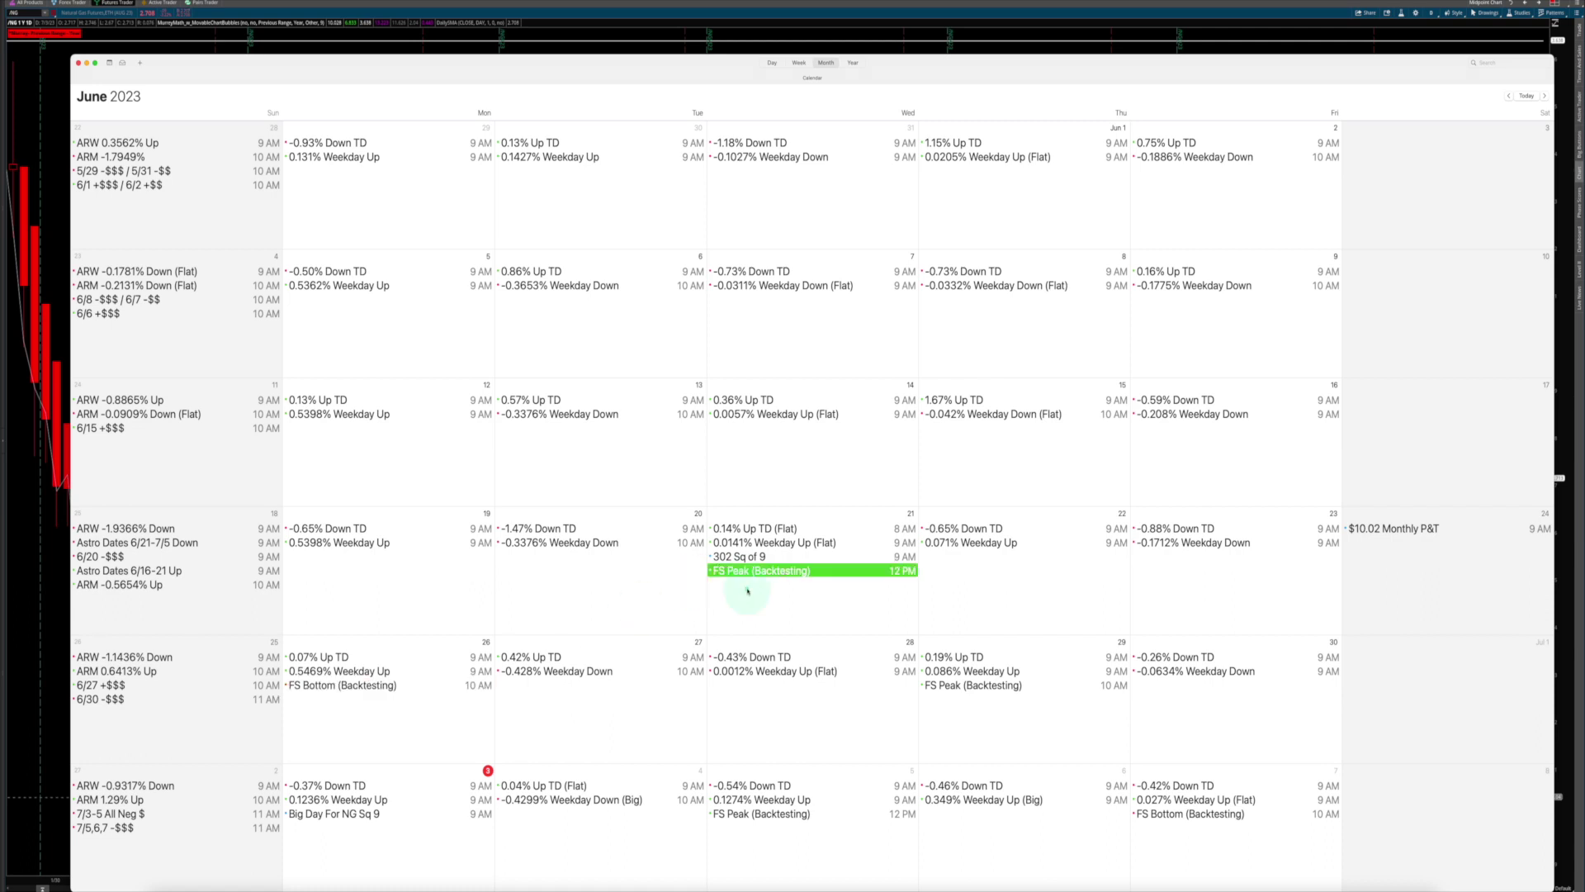
key("Tab")
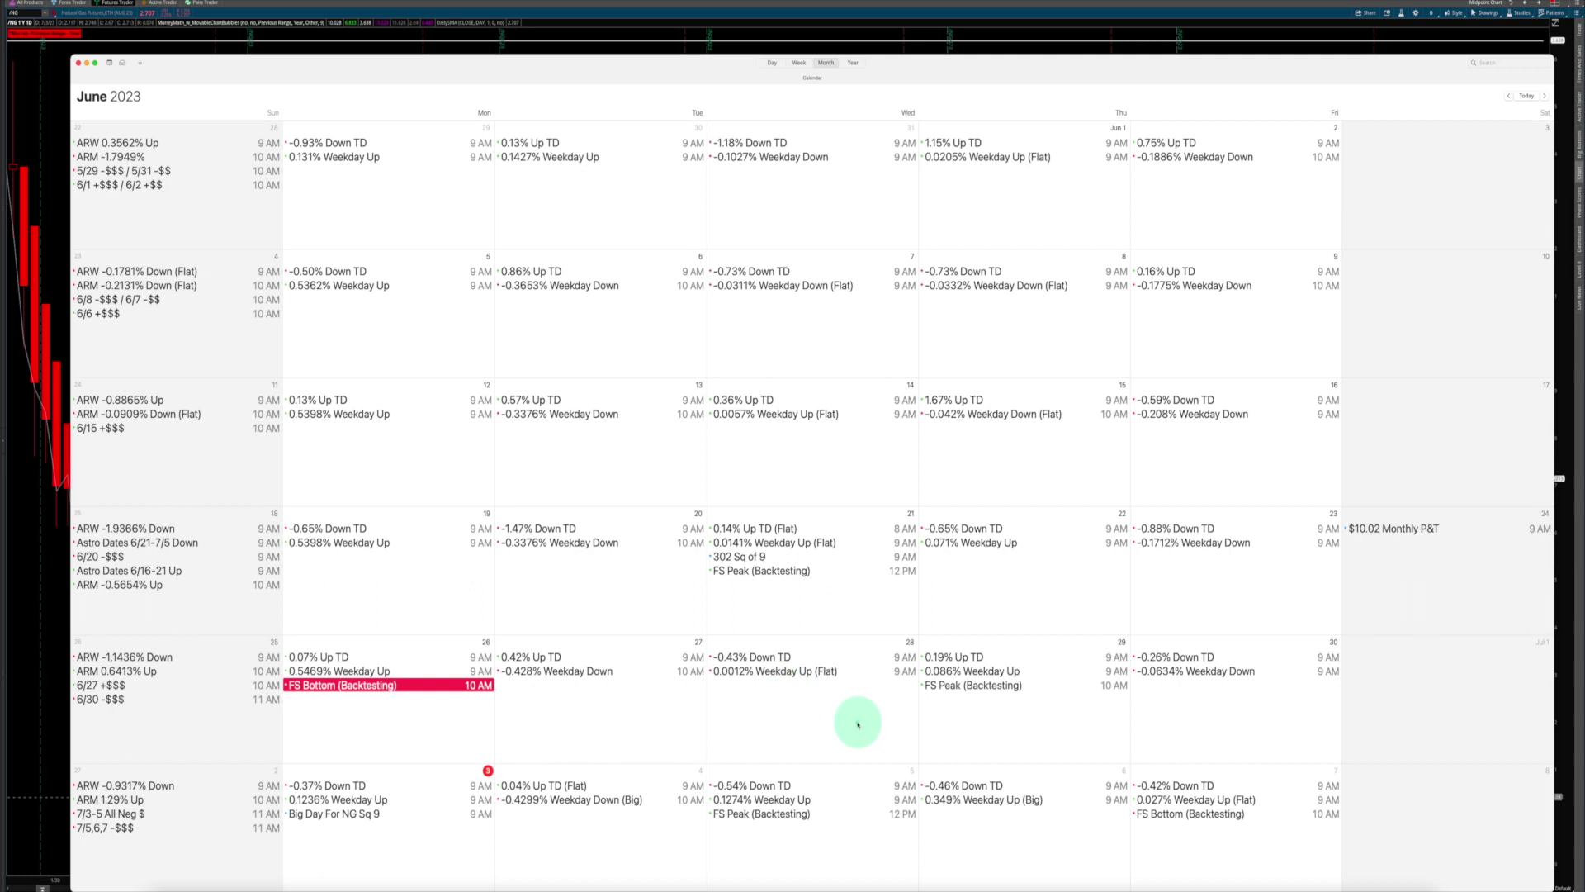
left_click(970, 686)
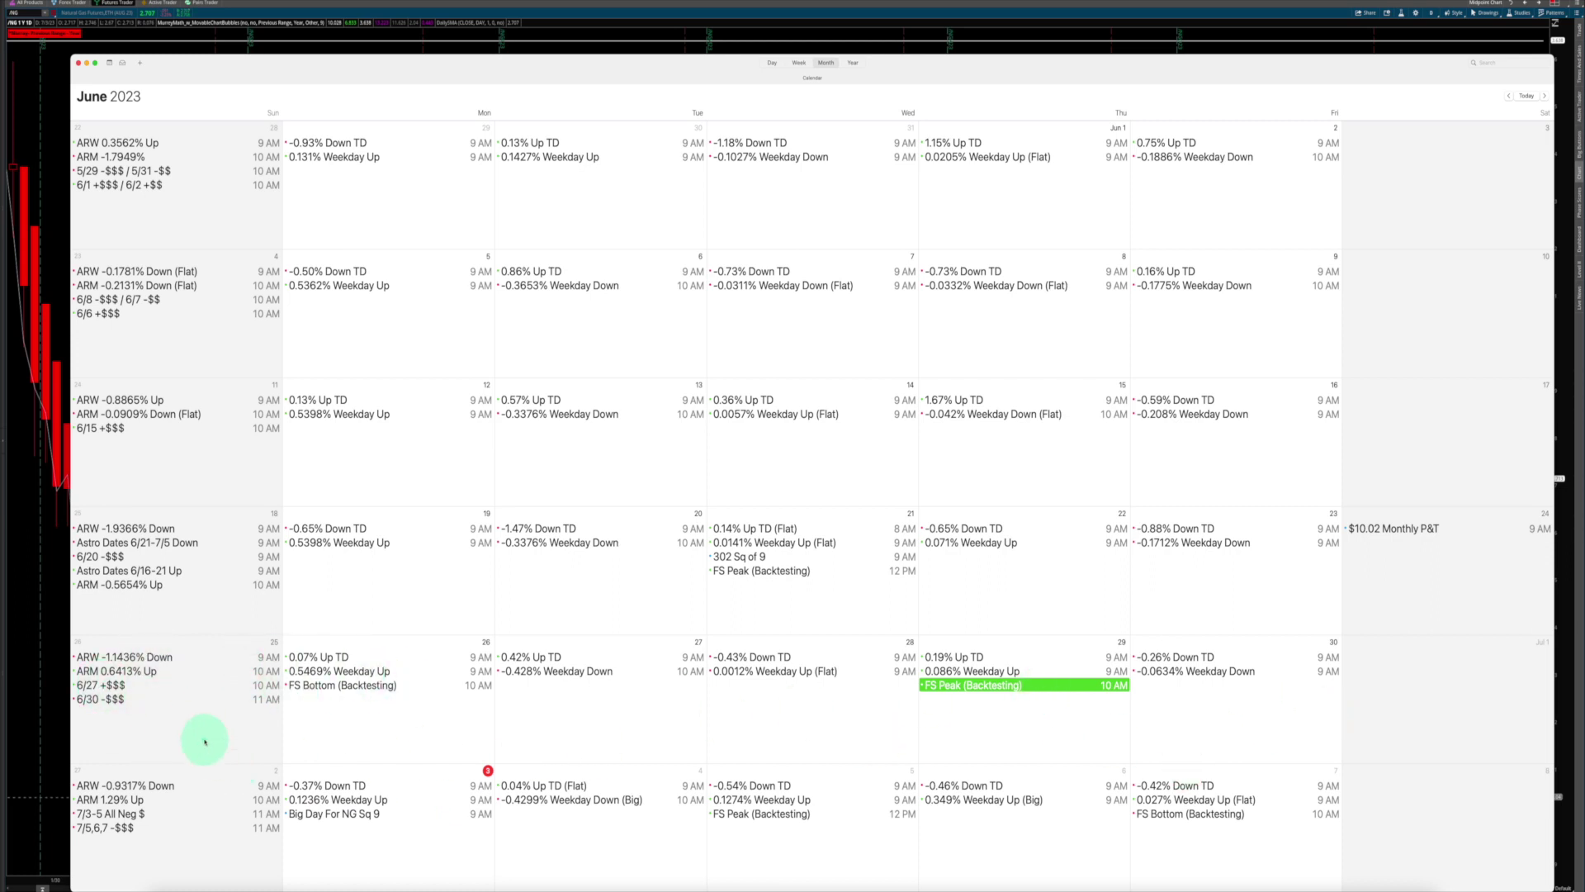
left_click(129, 658)
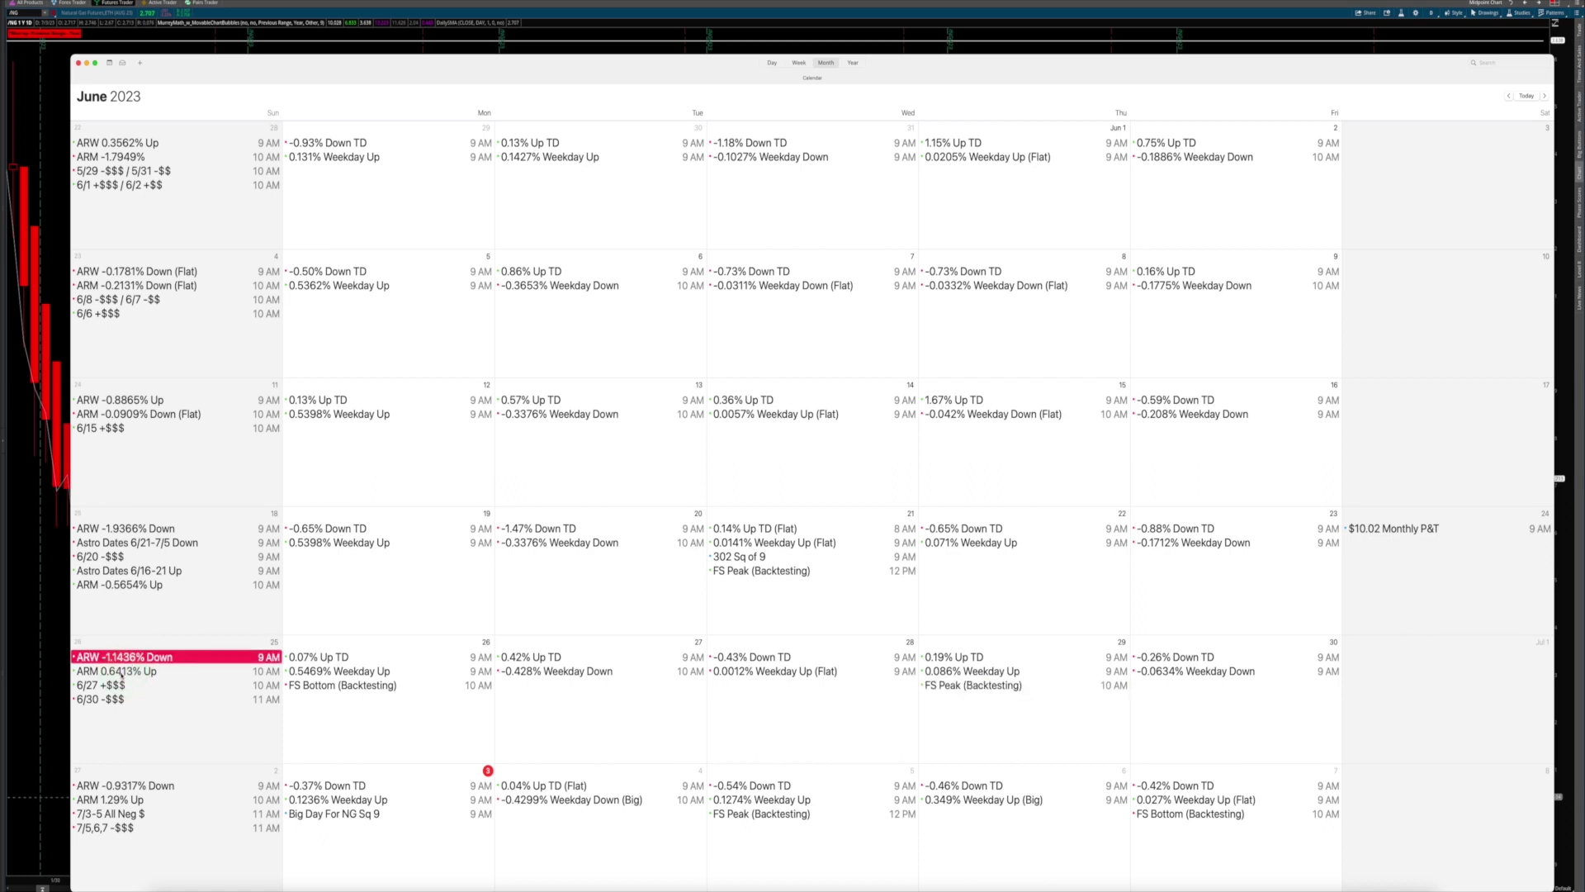
left_click(122, 671)
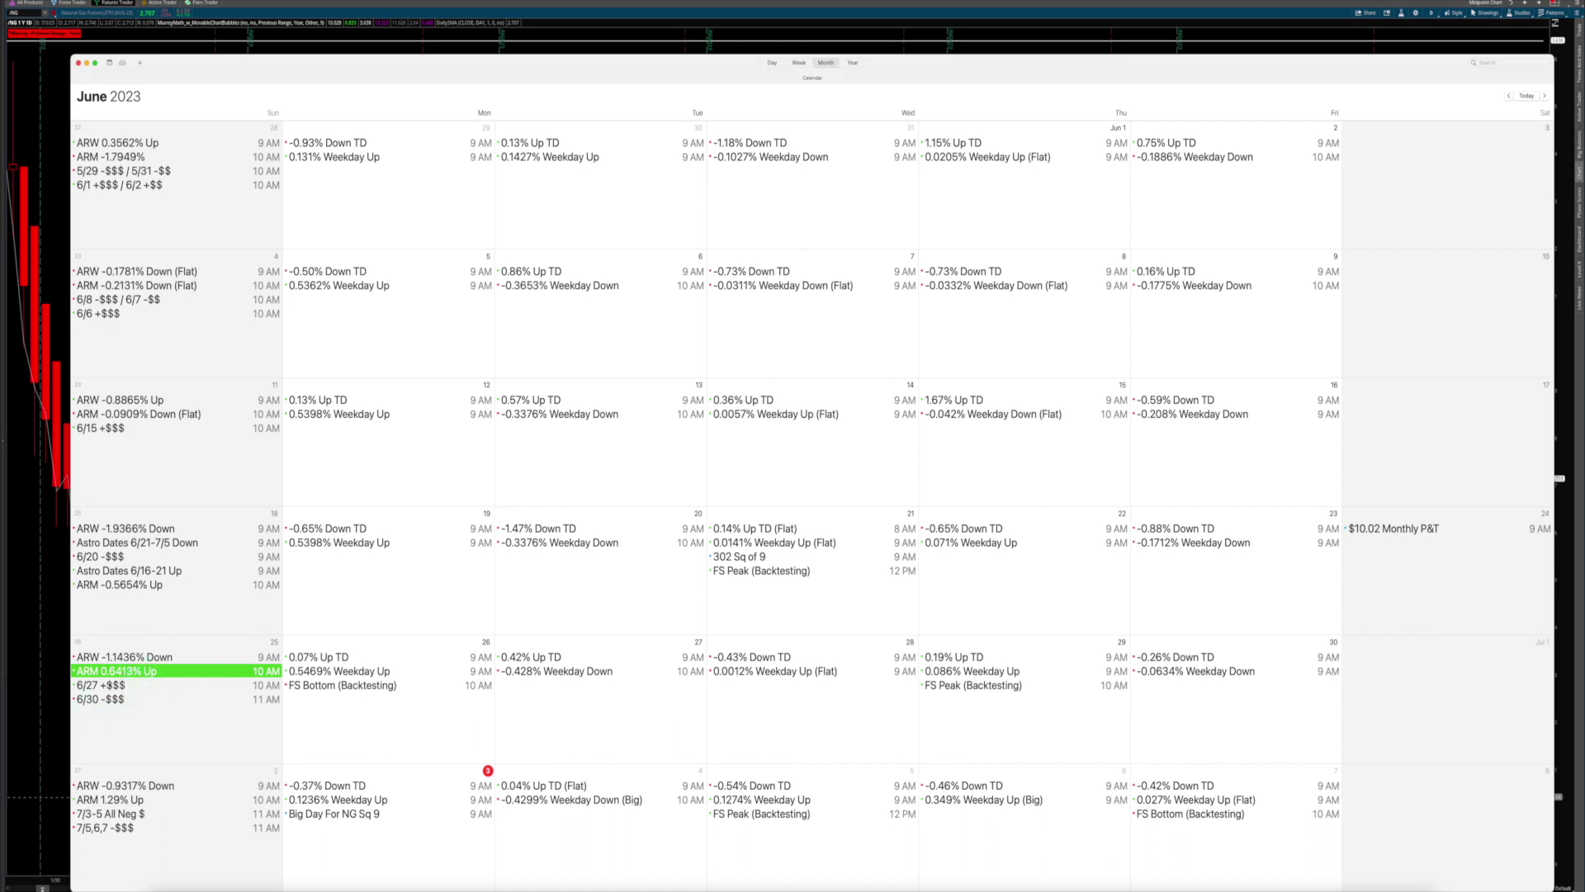
left_click(112, 687)
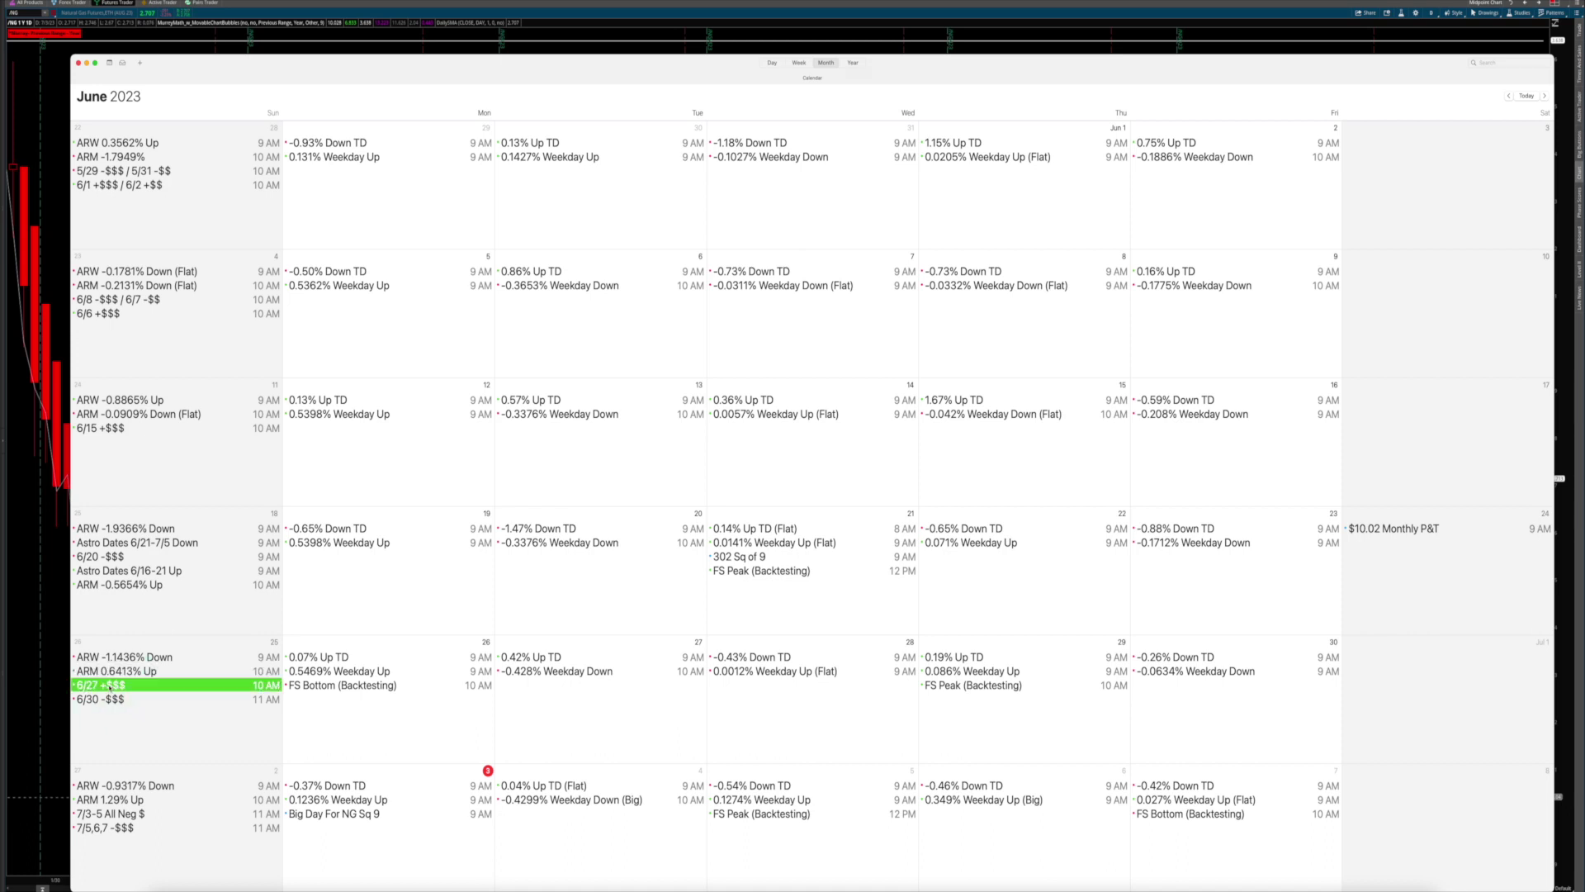
mouse_move(548, 699)
left_mouse_down()
mouse_move(608, 704)
mouse_move(680, 547)
left_mouse_up()
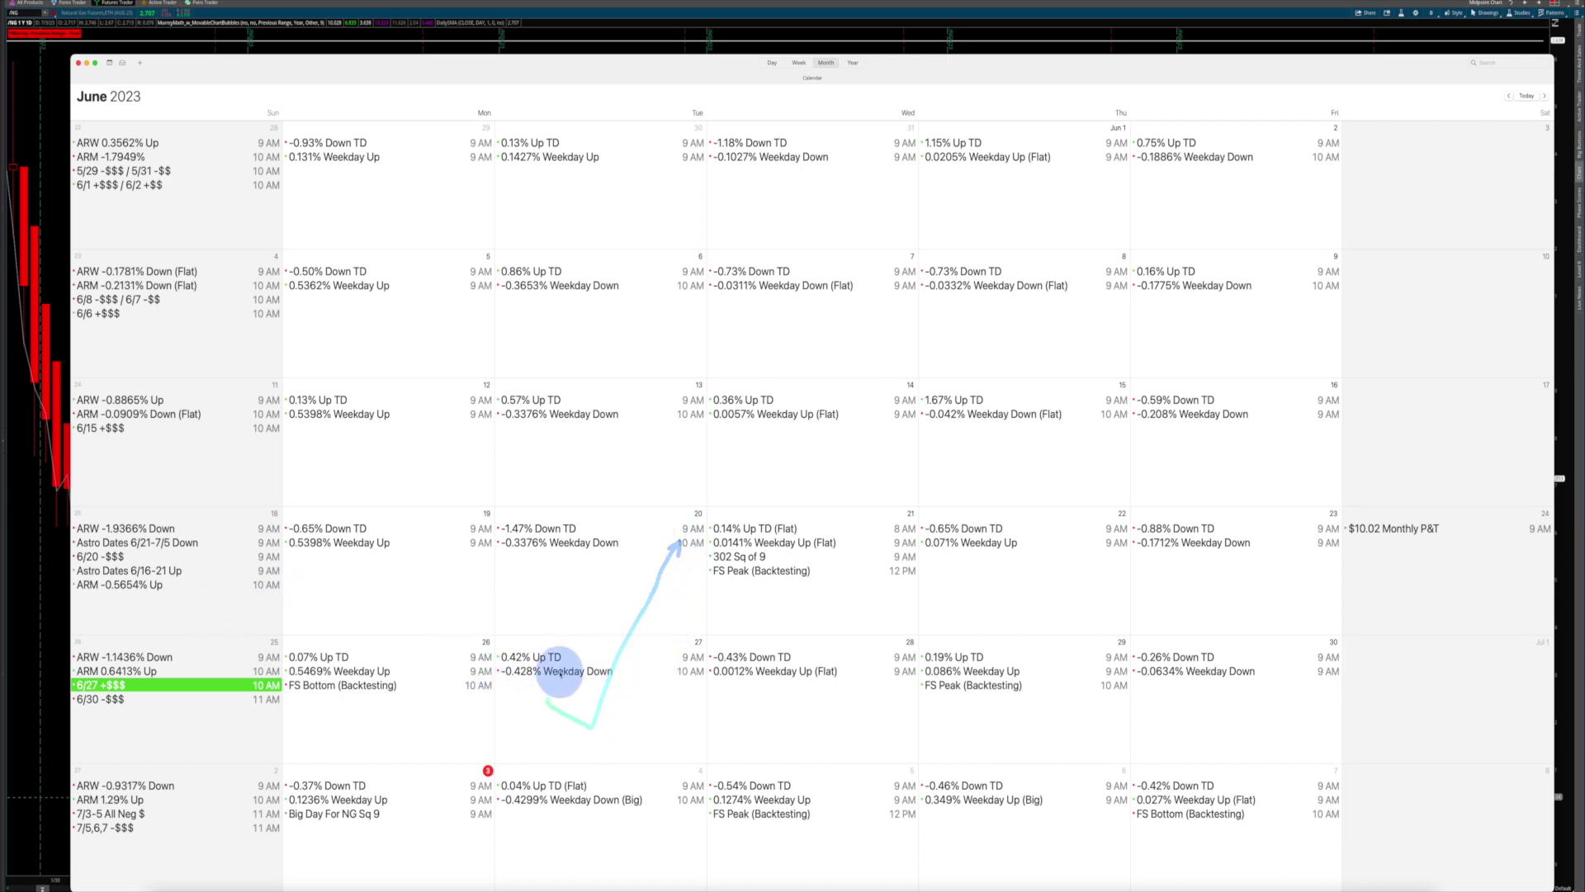
mouse_move(549, 692)
left_mouse_down()
mouse_move(560, 704)
mouse_move(632, 625)
left_mouse_up()
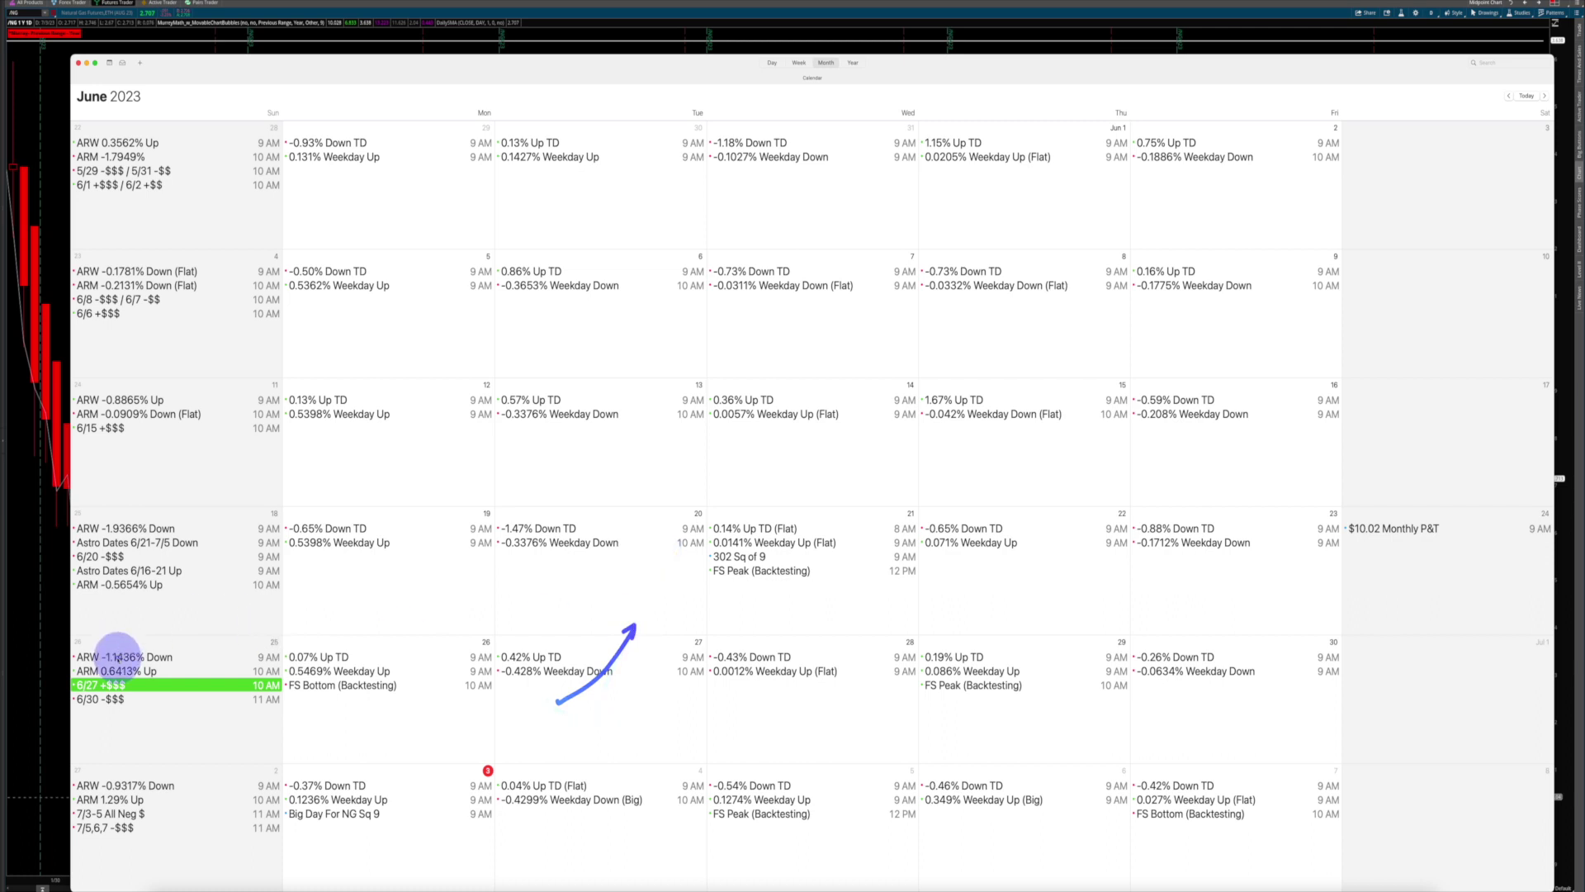
left_click(118, 701)
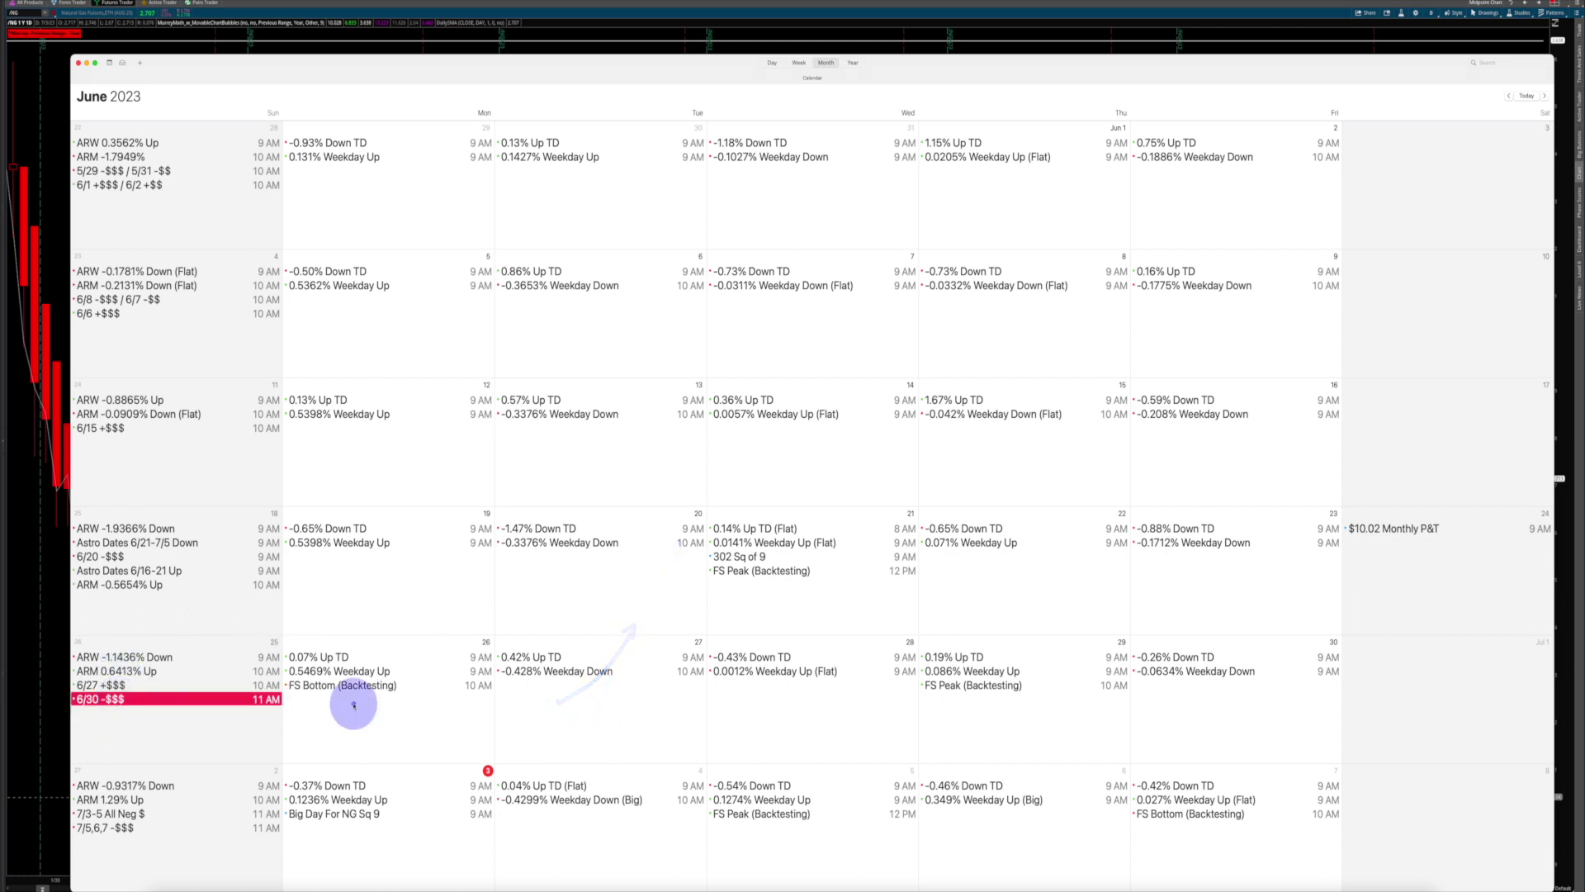
mouse_move(1174, 658)
left_mouse_down()
mouse_move(1218, 652)
mouse_move(1264, 758)
left_mouse_up()
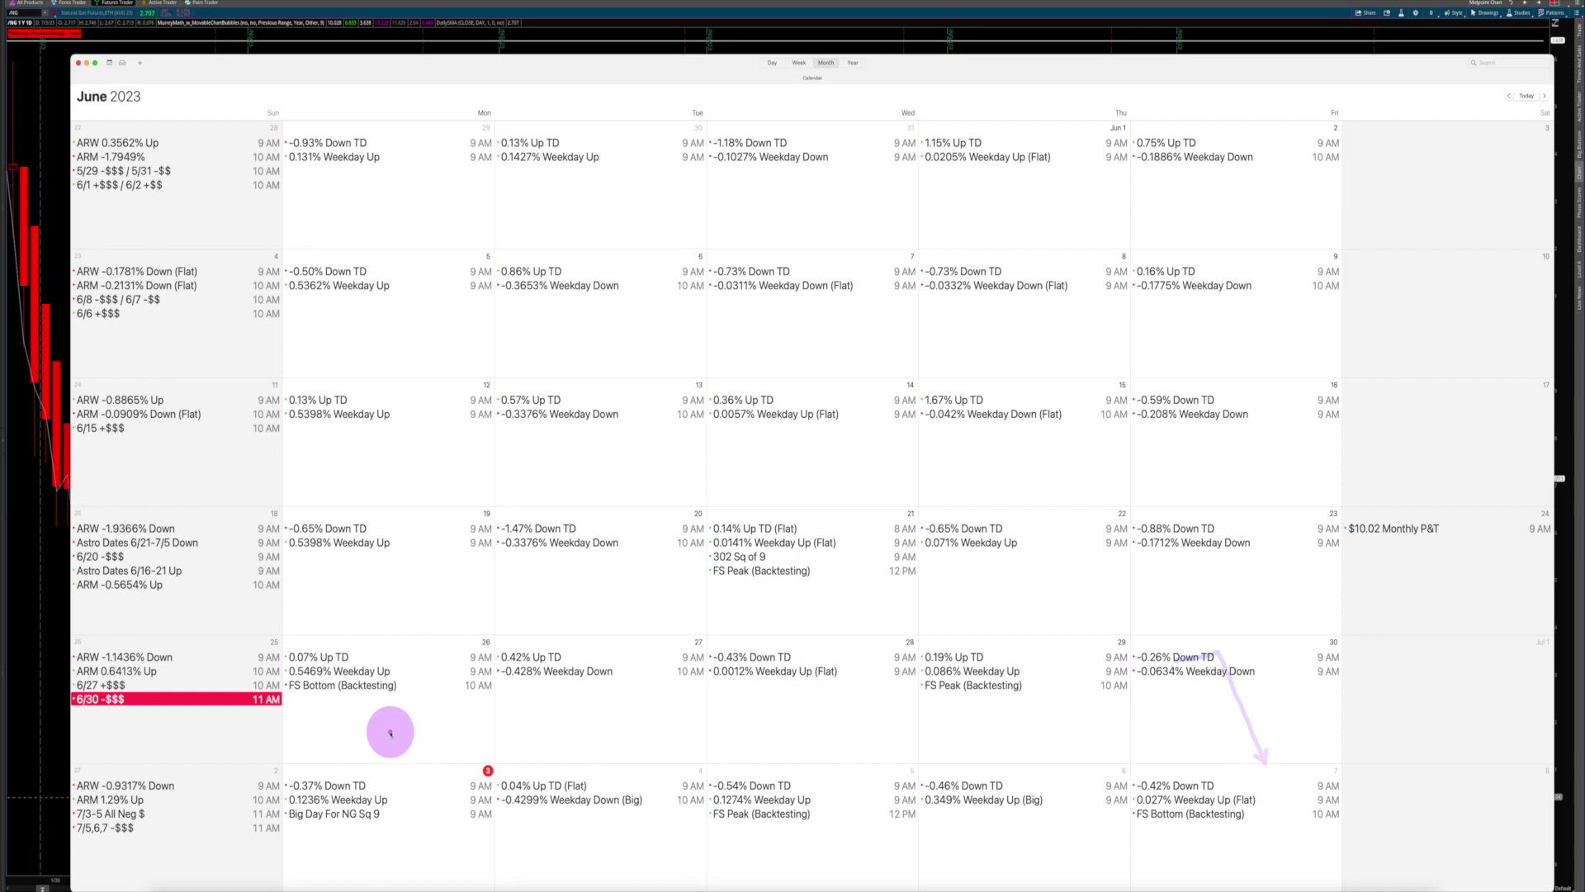
left_click(345, 658)
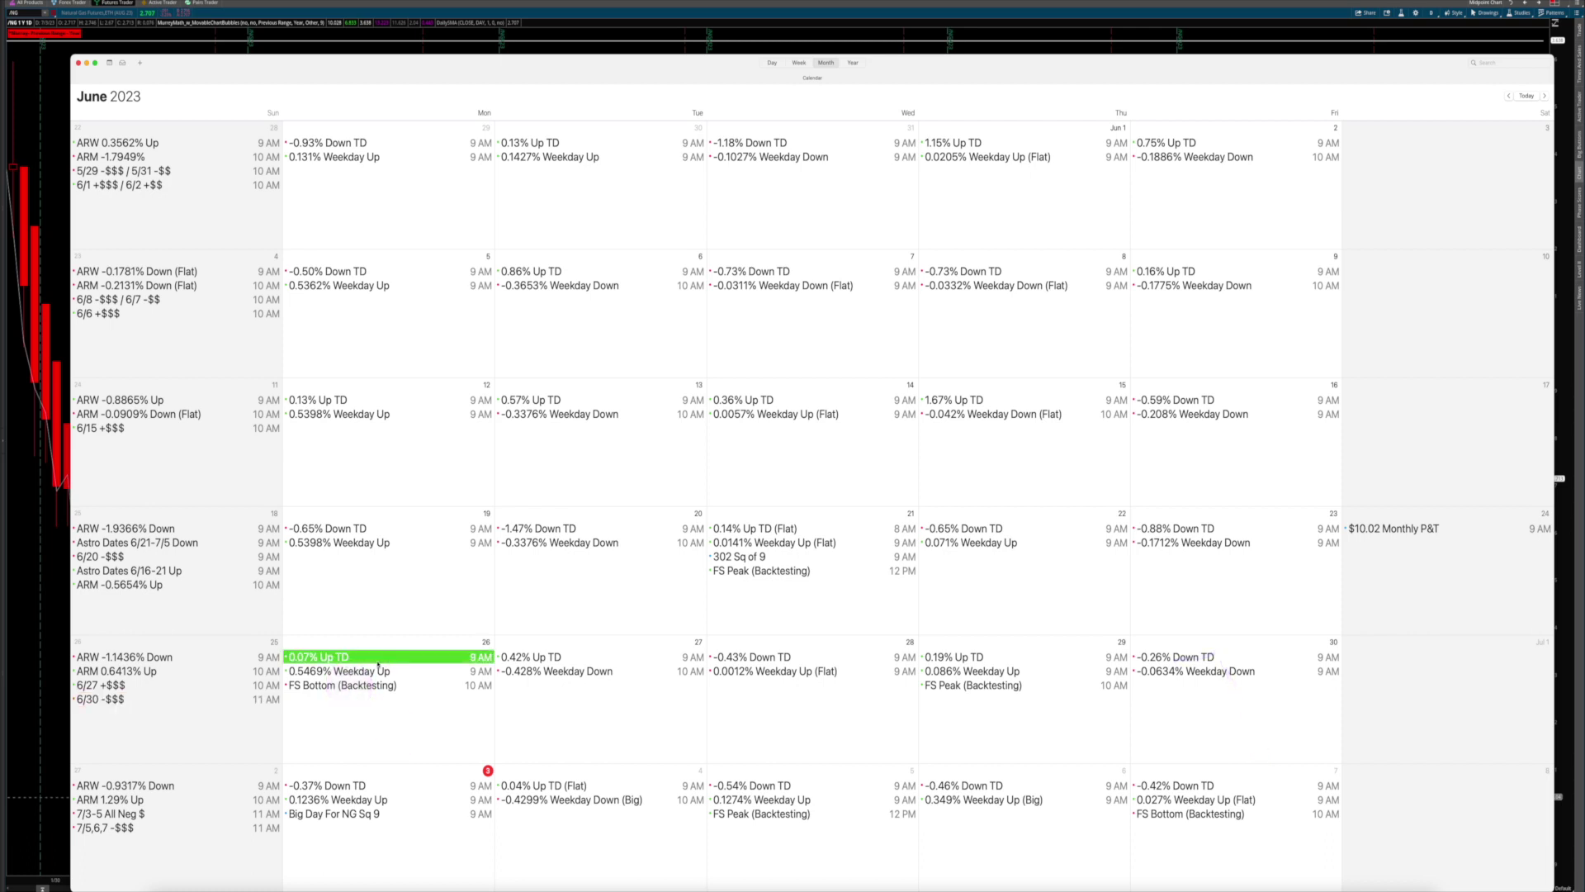
left_click(582, 658)
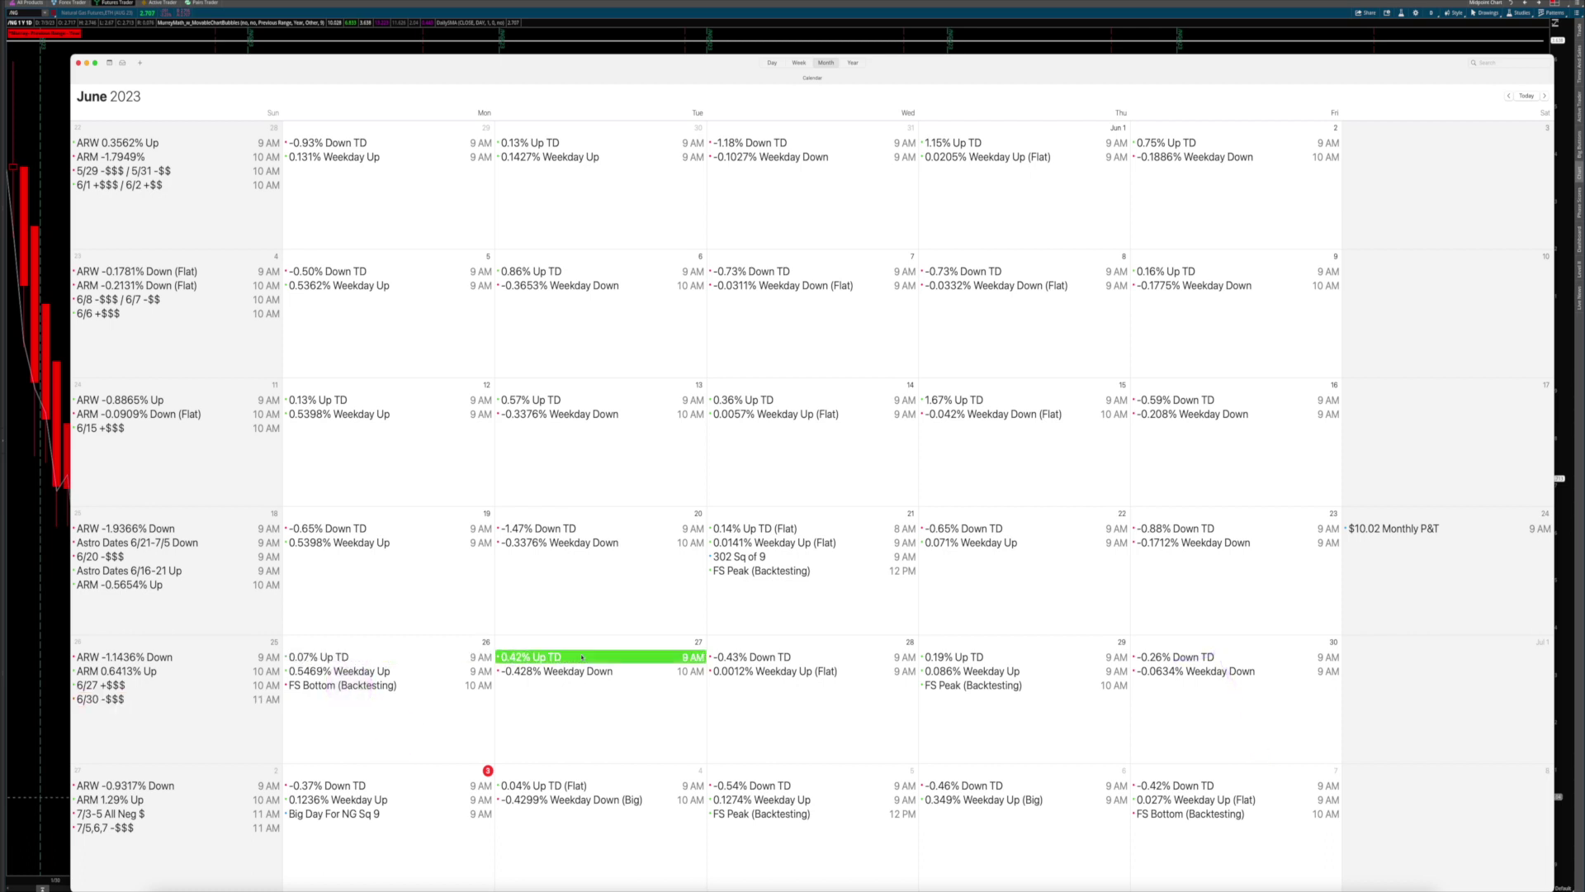
left_click(780, 658)
left_click(963, 658)
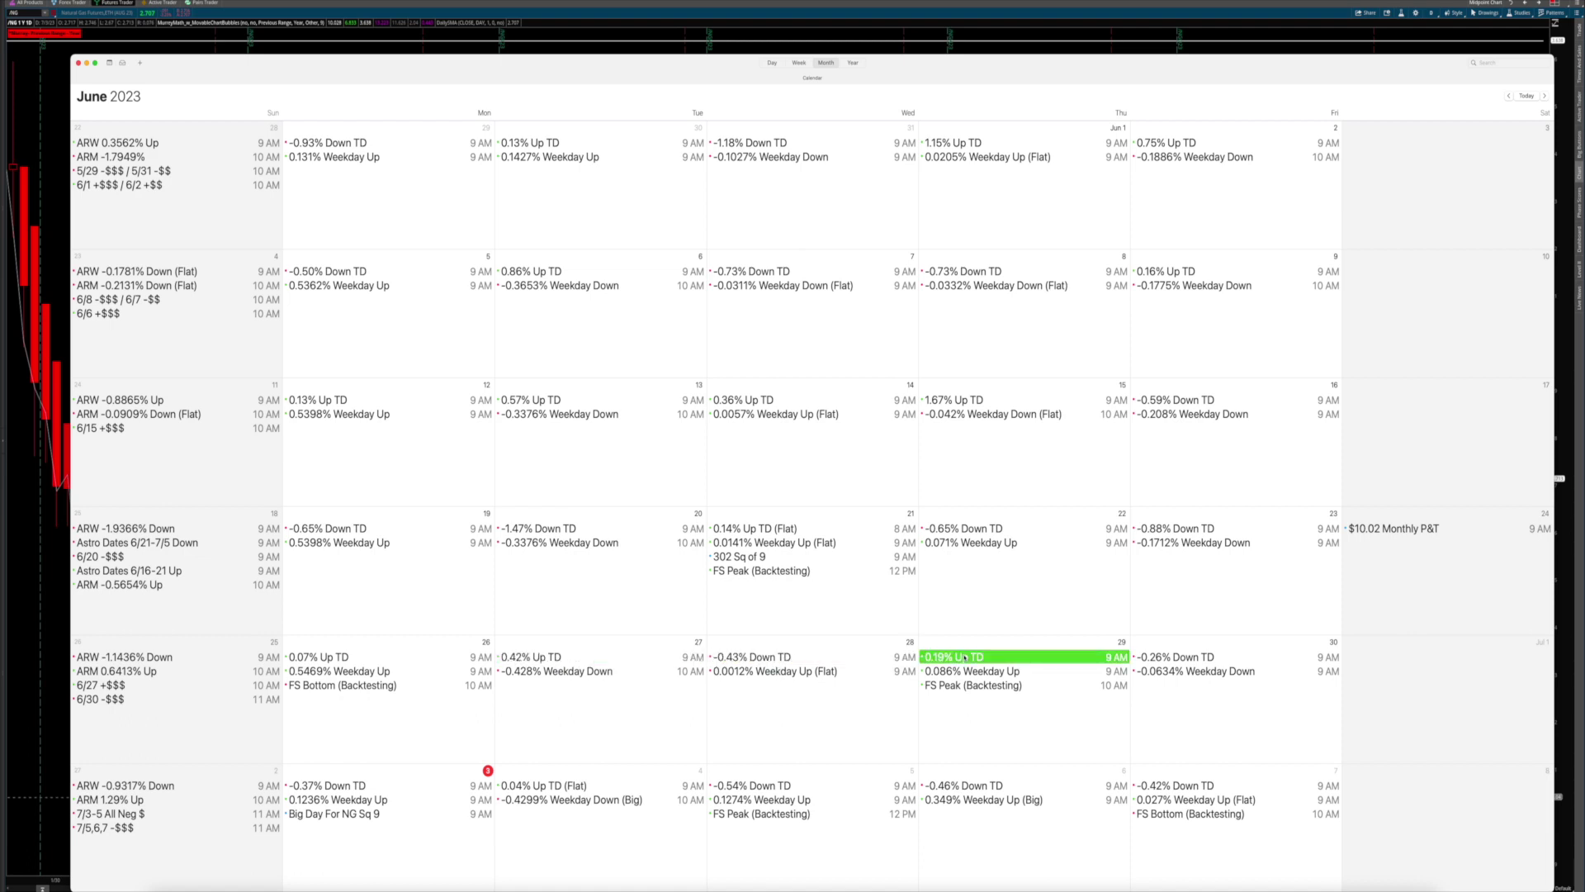
left_click(1207, 658)
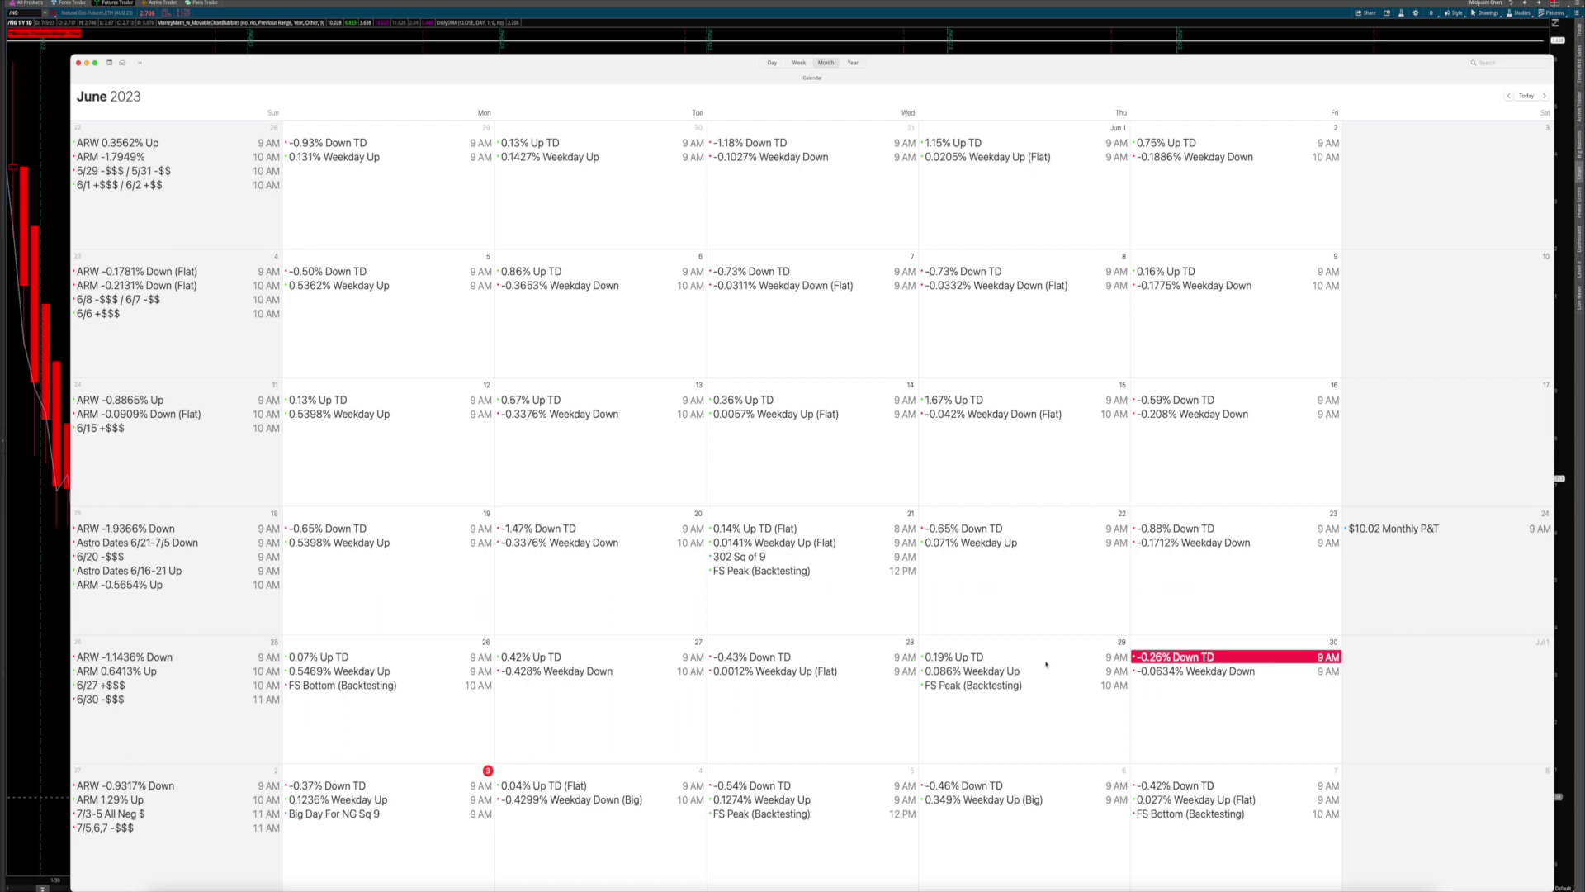
left_click(1127, 658)
left_click(1188, 656)
left_click(365, 673)
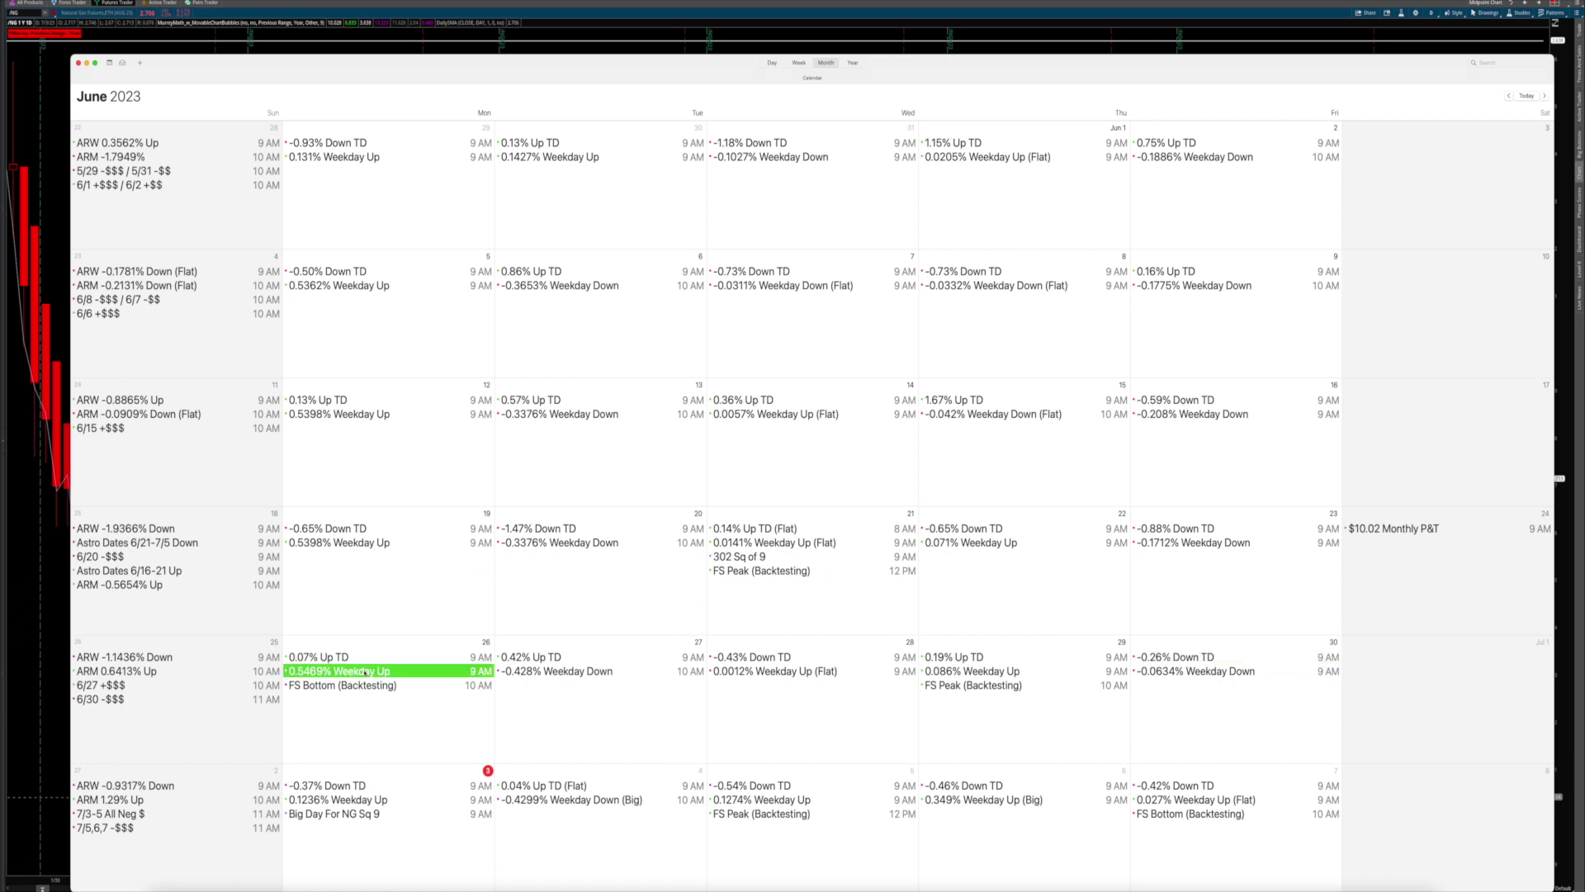
left_click(590, 674)
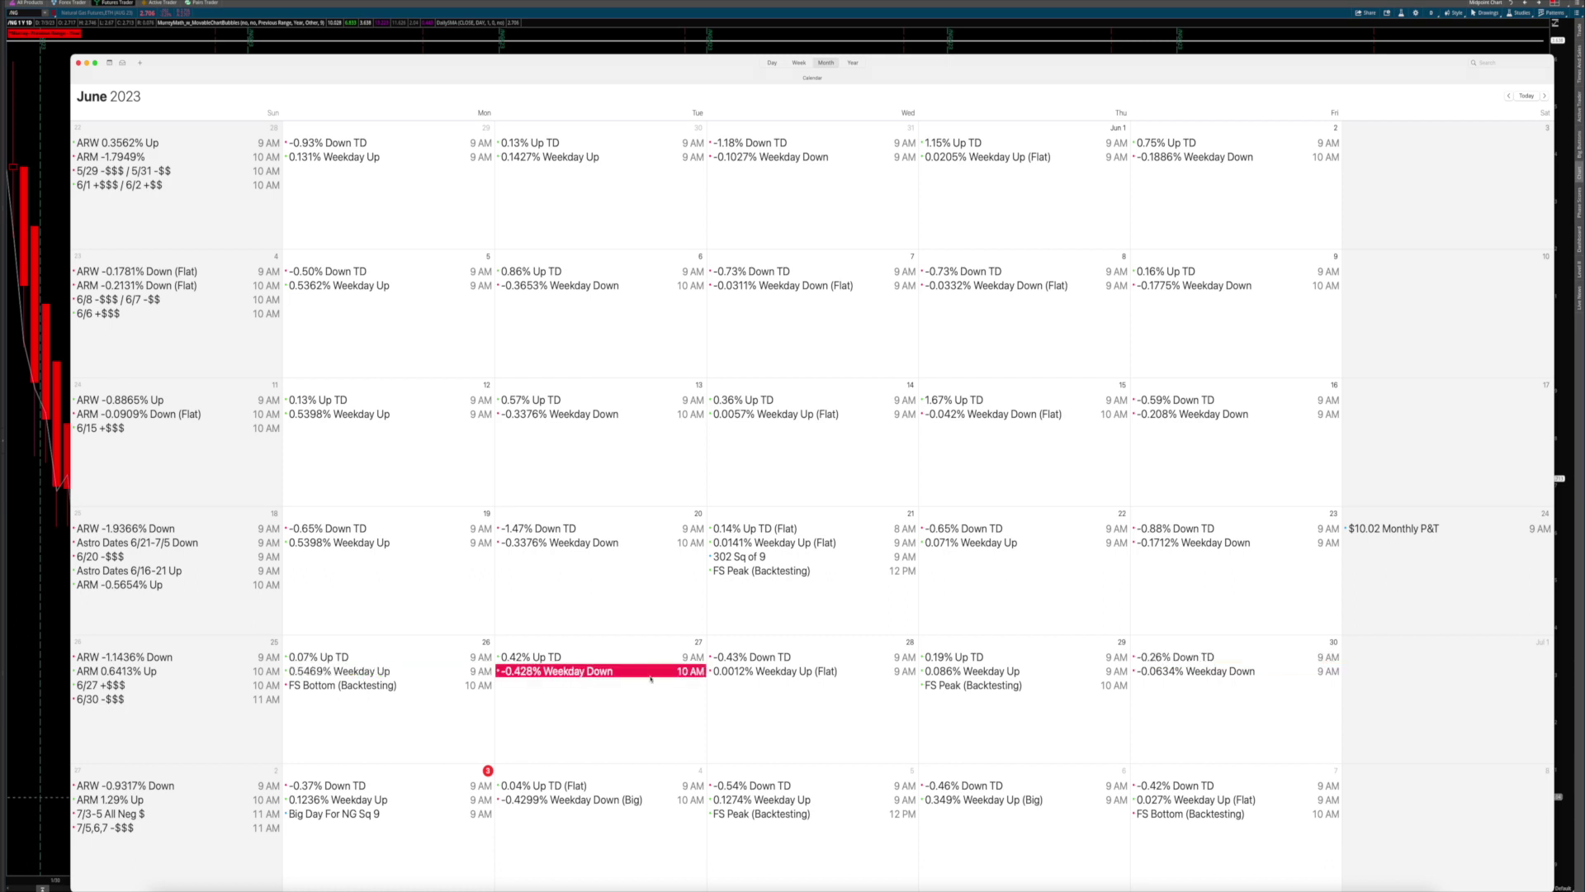
left_click(799, 673)
left_click_drag(740, 709, 793, 673)
left_click(963, 673)
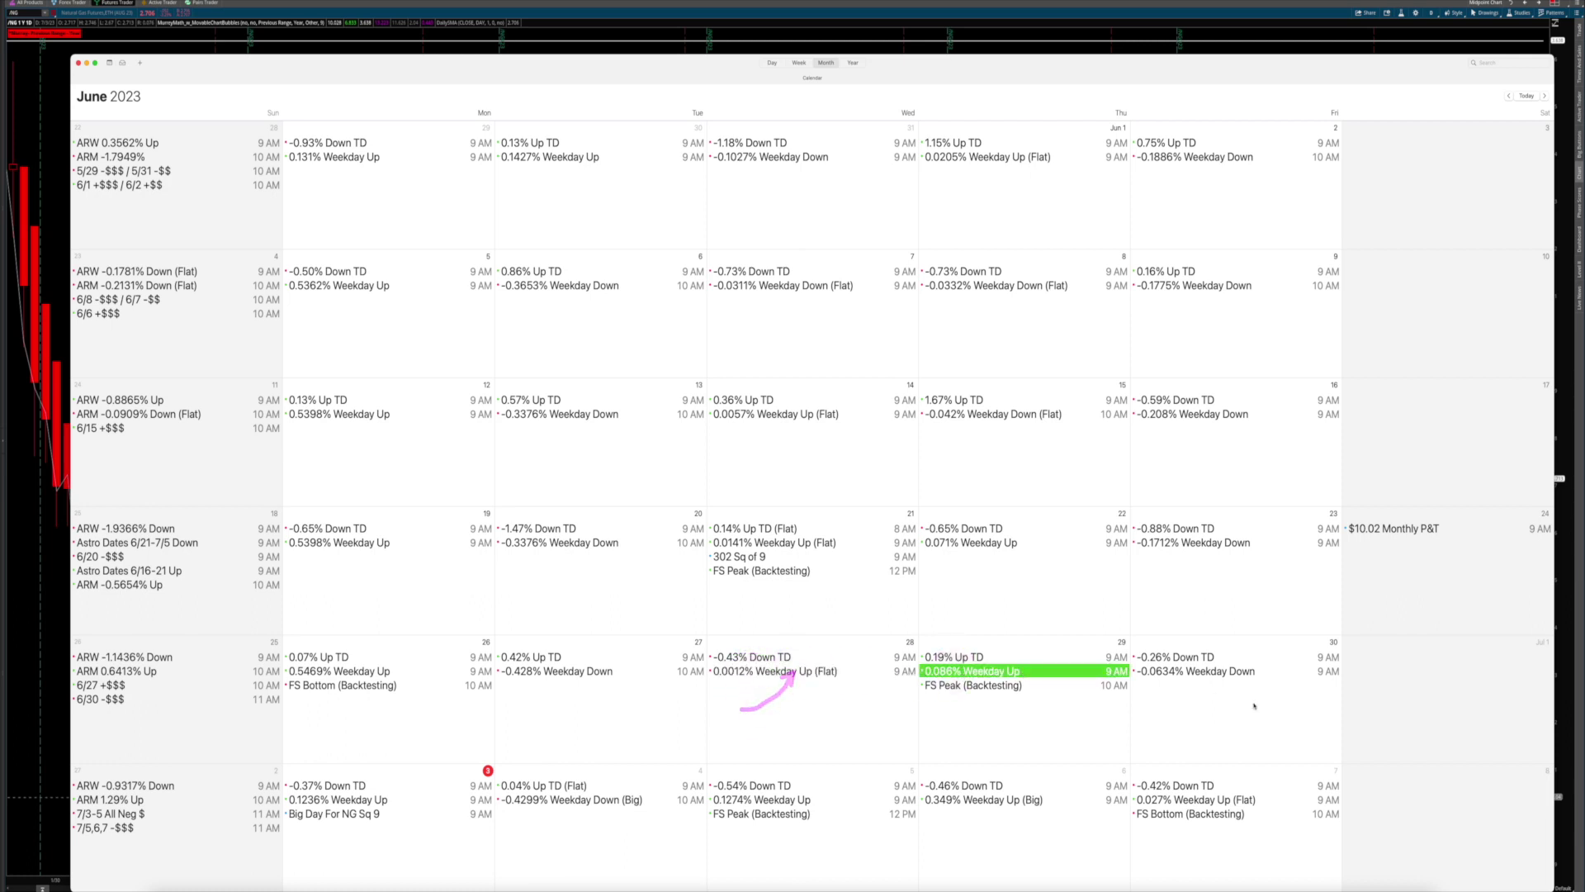
left_click(1213, 673)
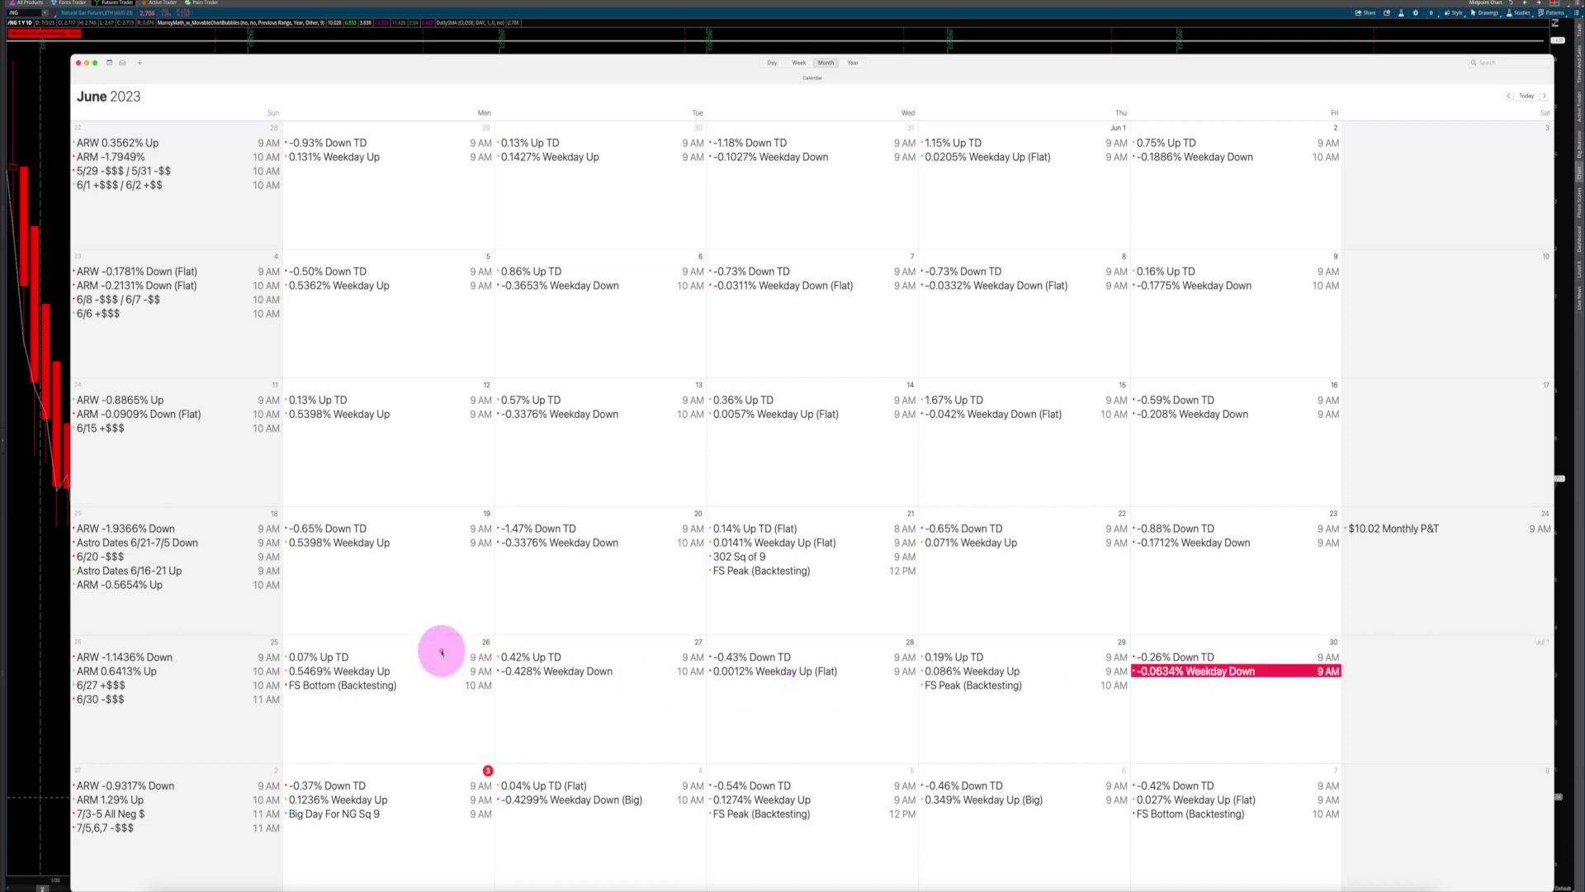
left_click(363, 685)
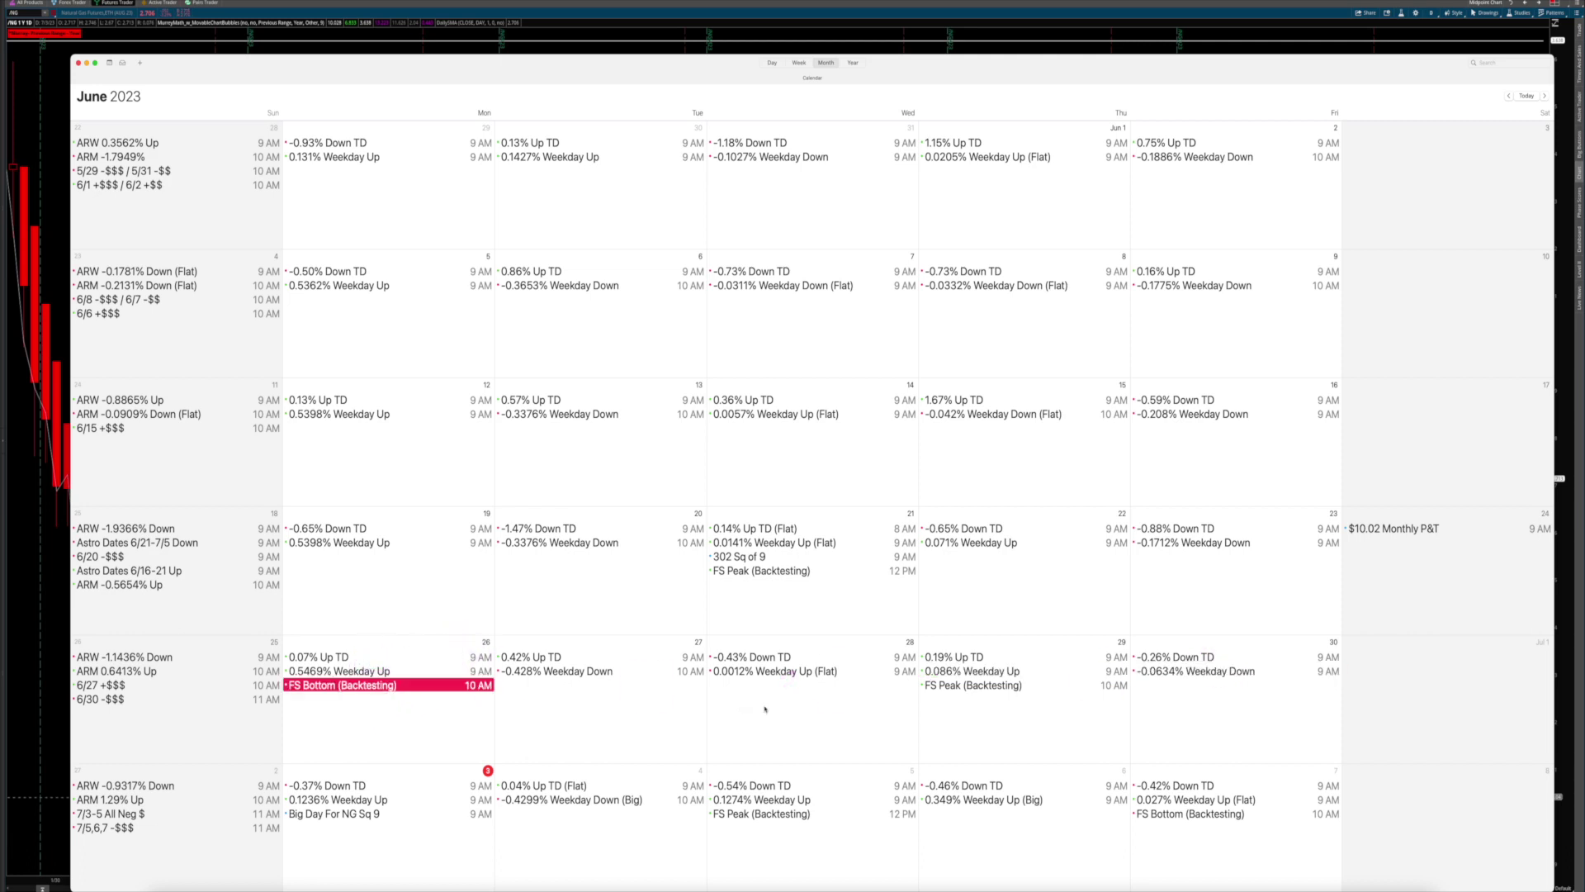
left_click(974, 687)
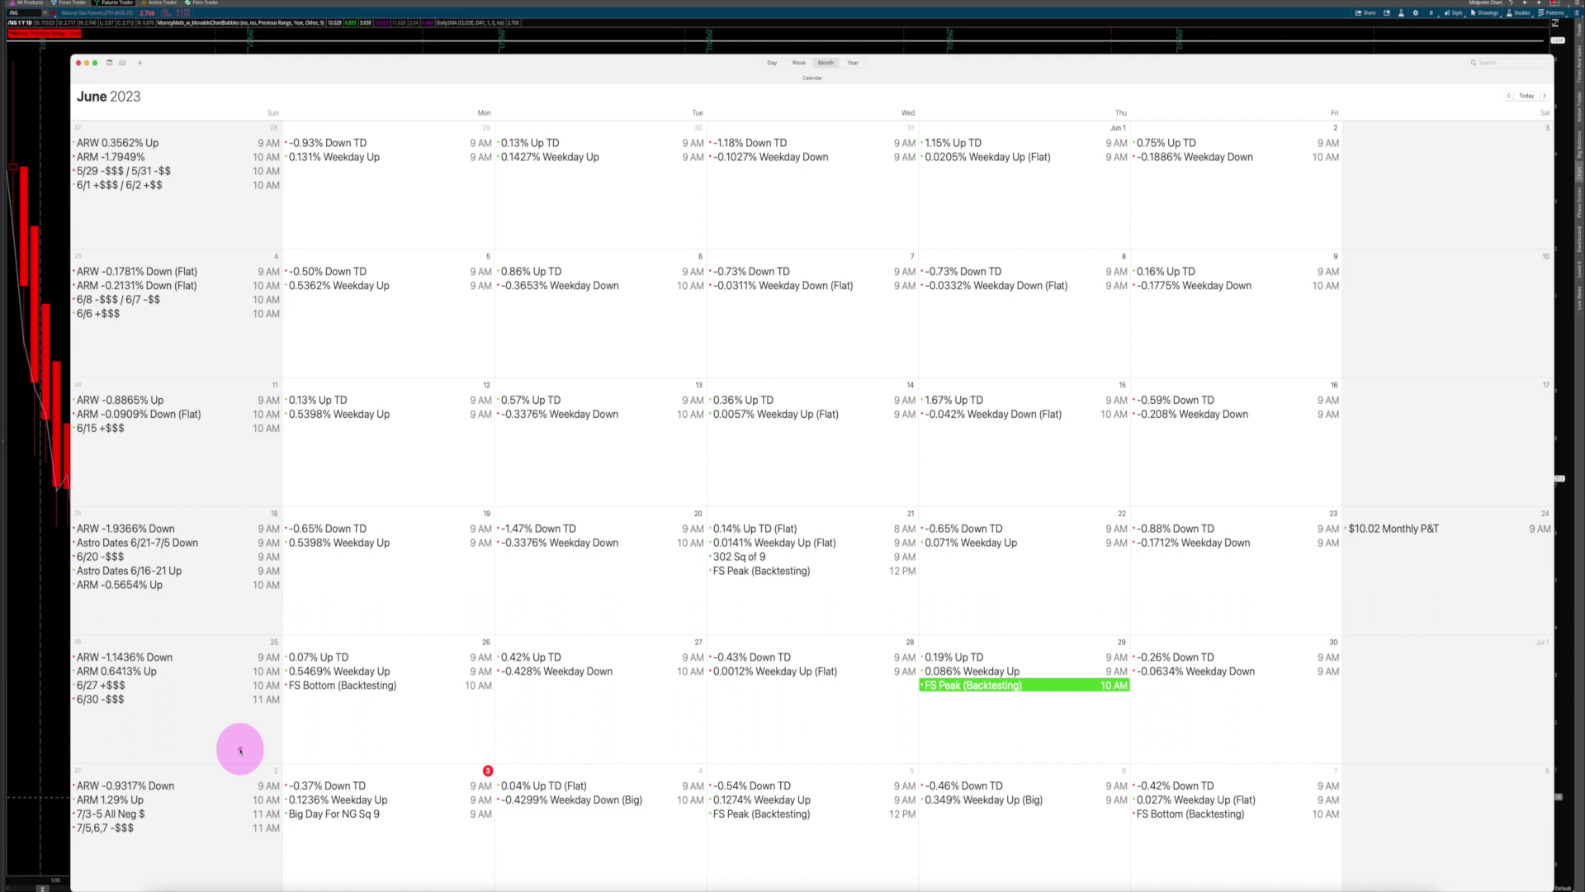
left_click(355, 787)
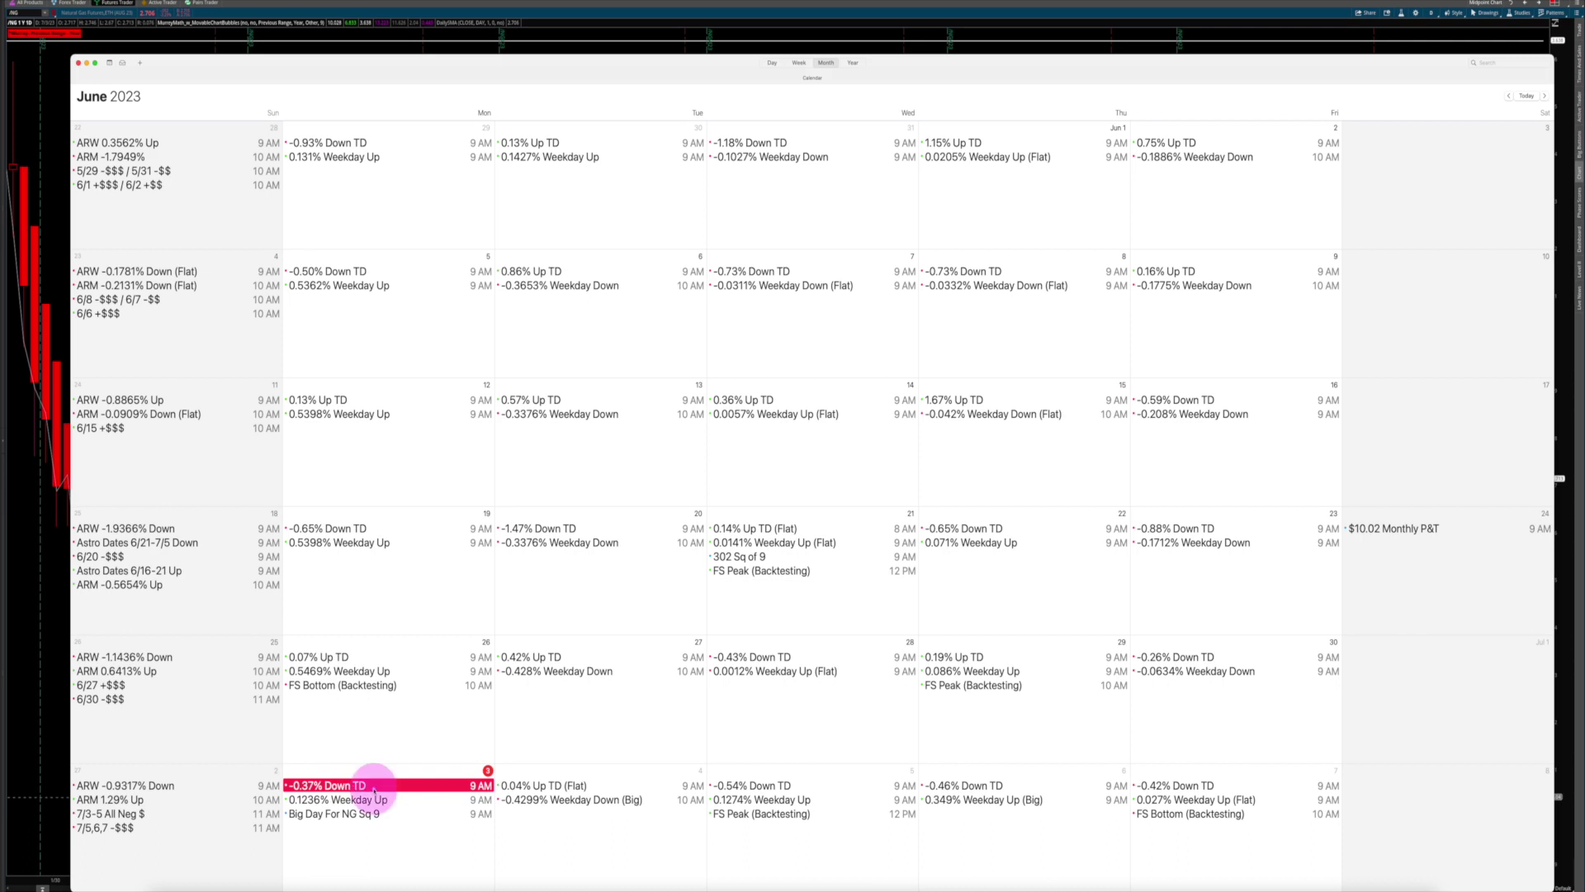
left_click(567, 786)
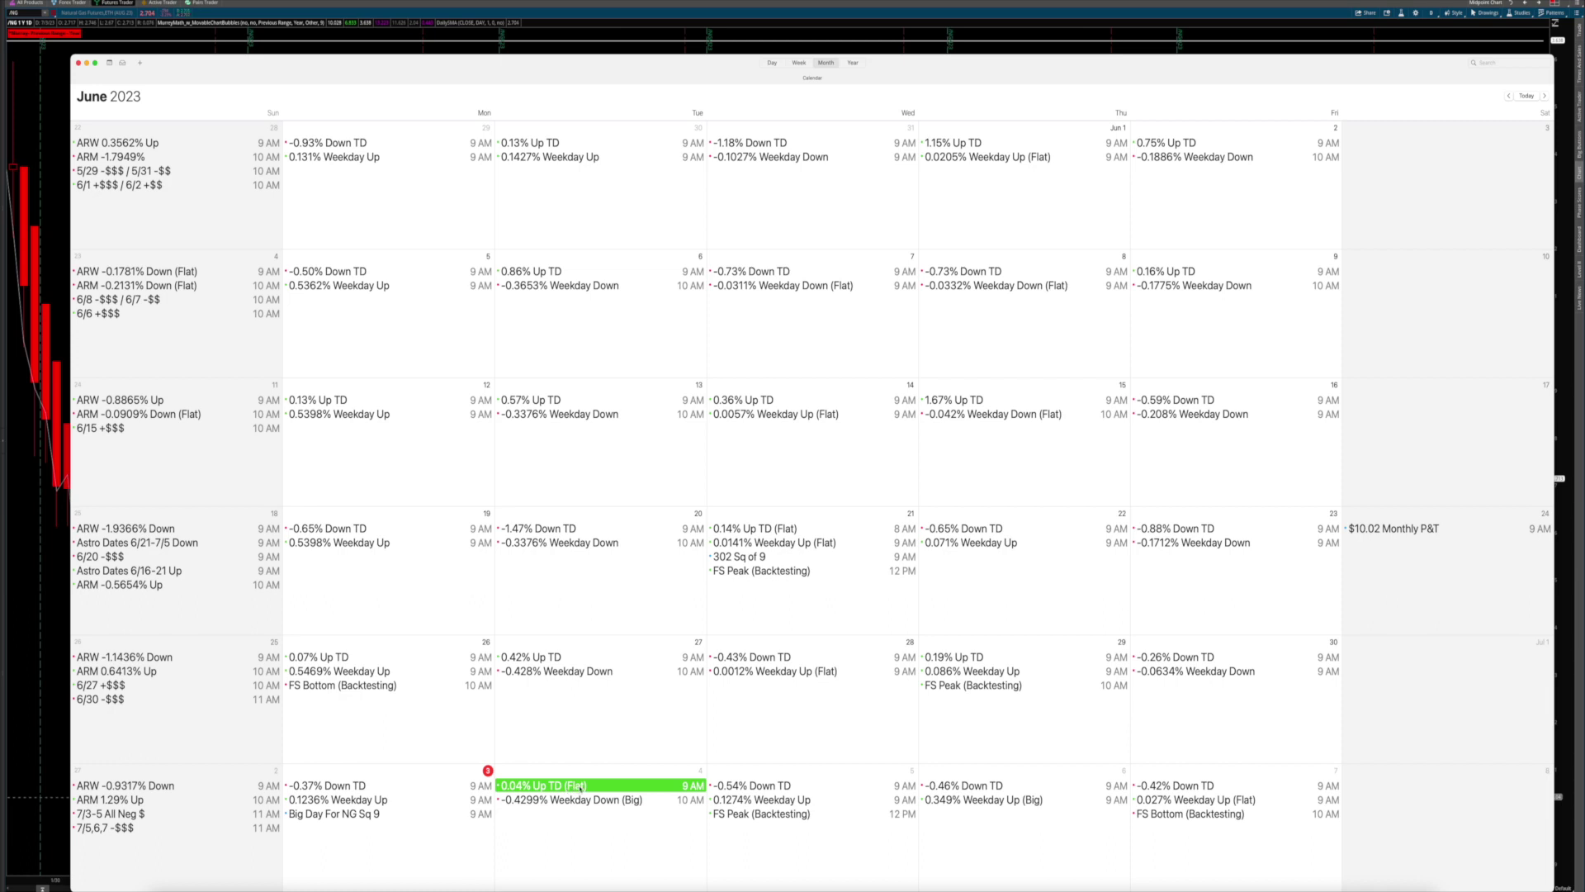
left_click(751, 786)
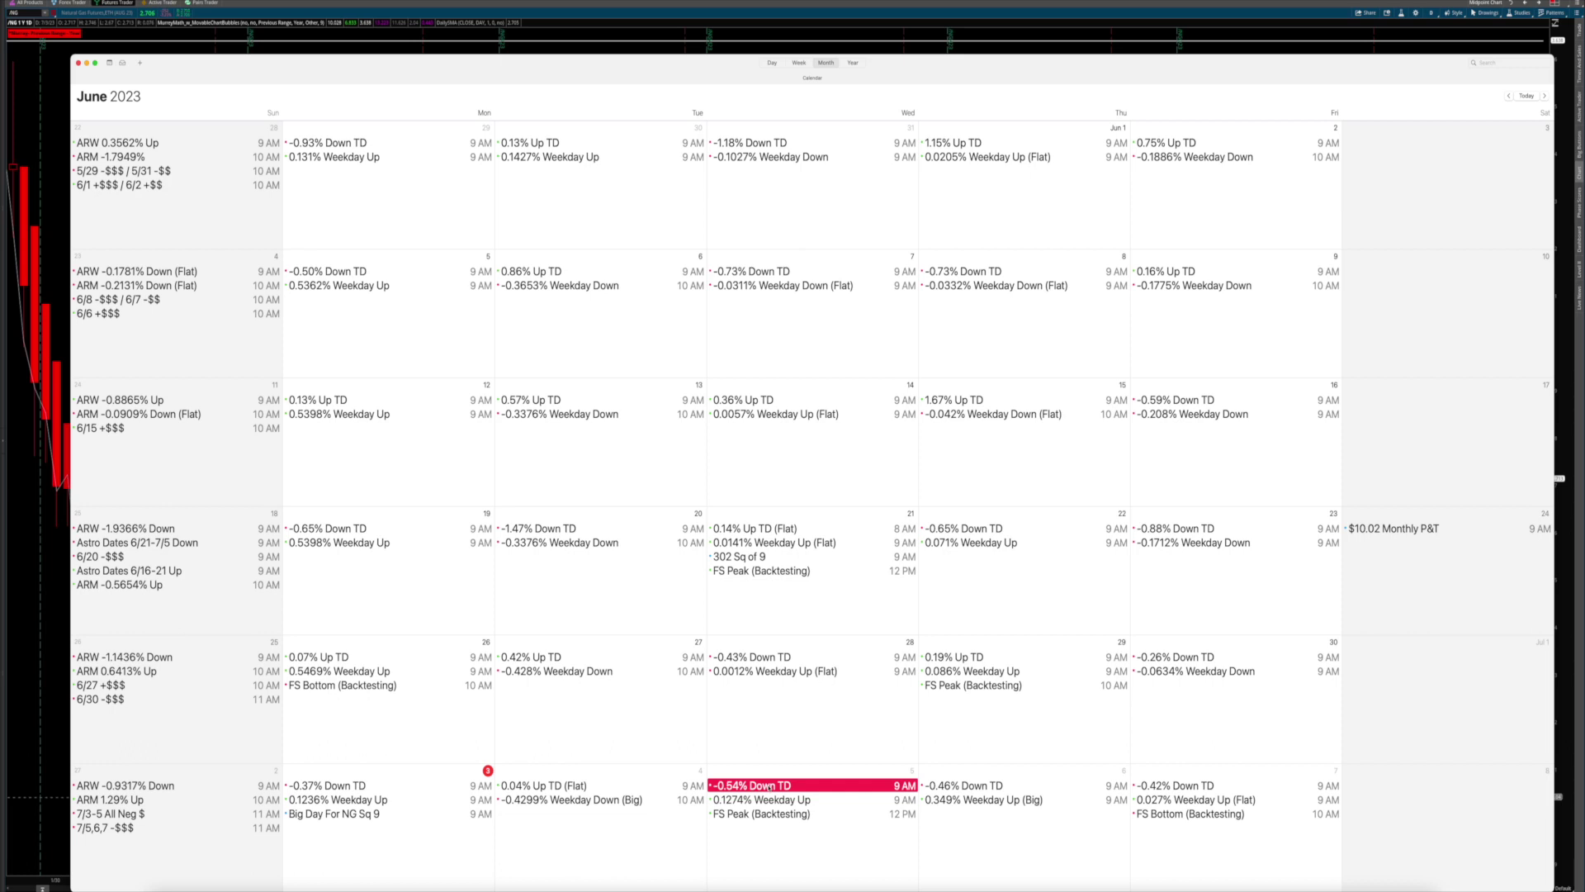
left_click(947, 786)
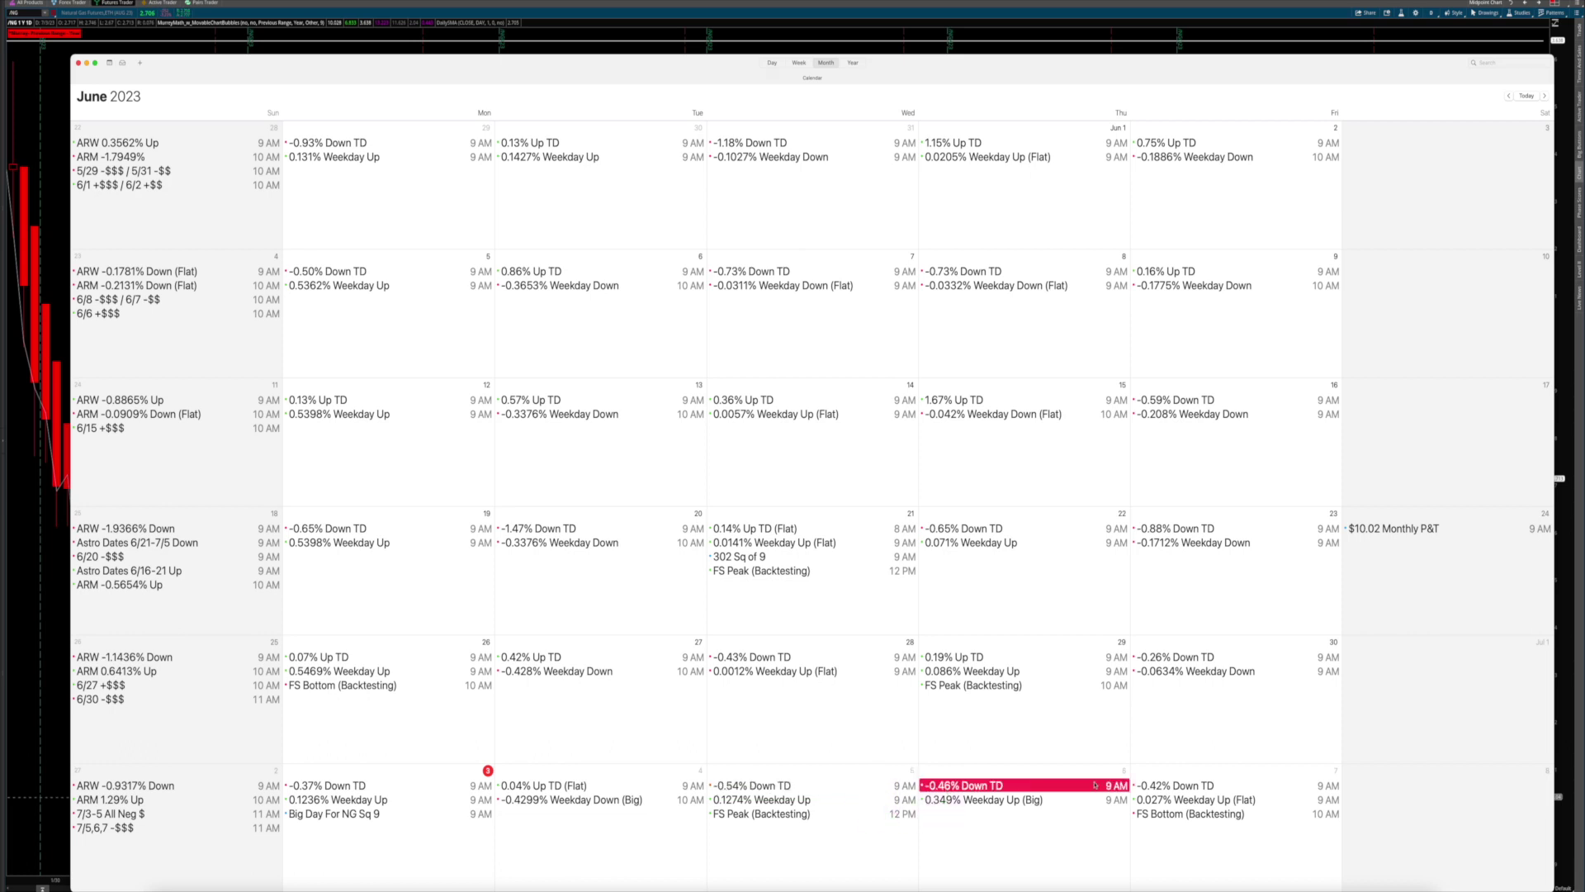
left_click(1191, 788)
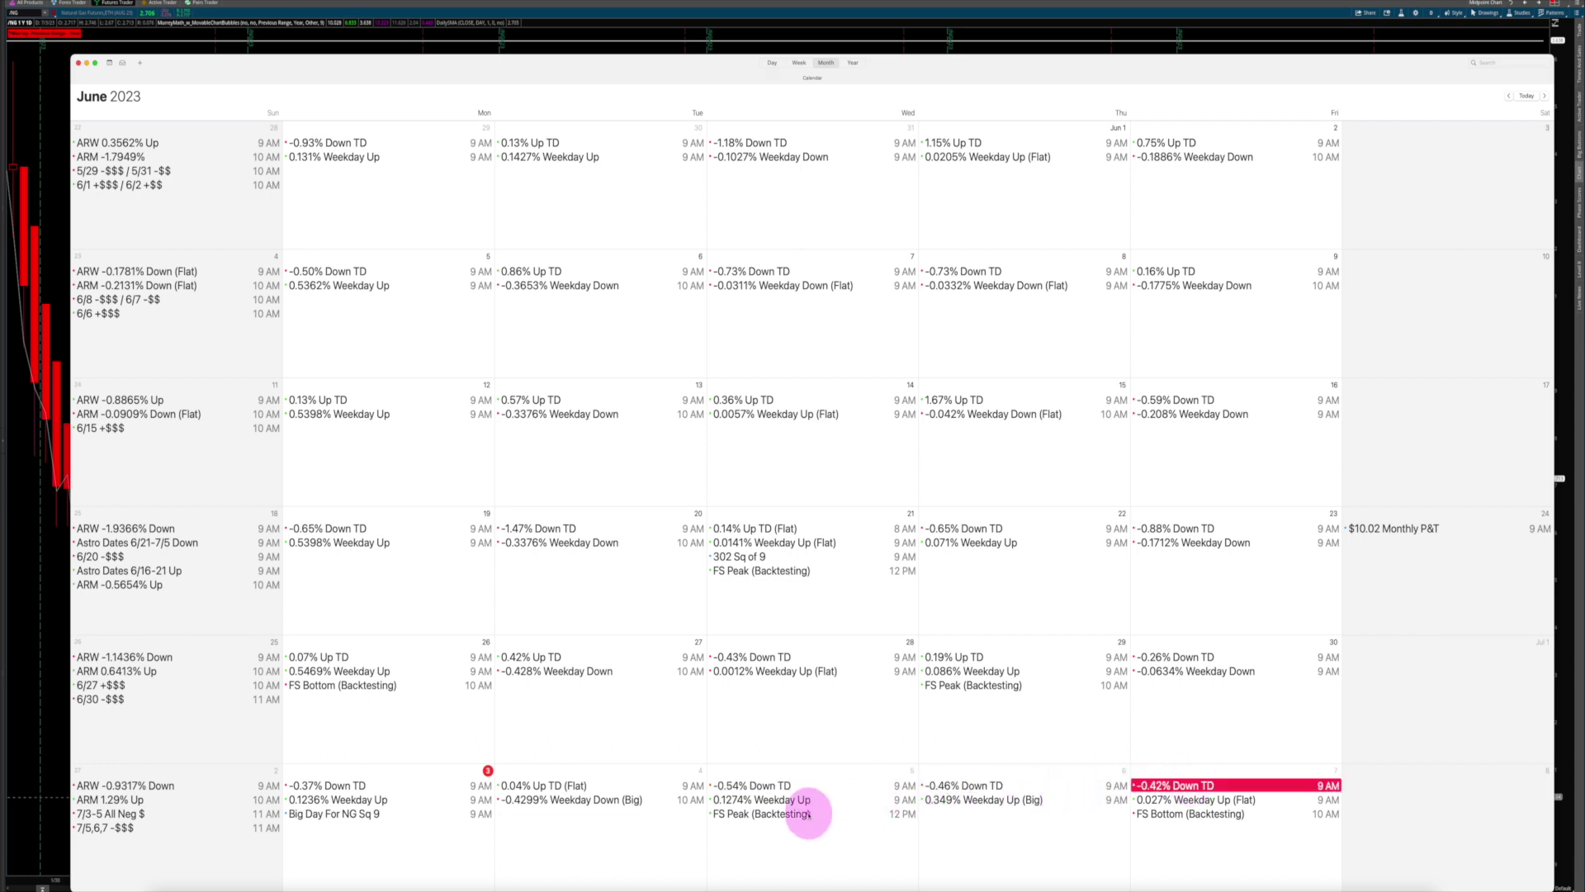
left_click_drag(318, 798, 350, 873)
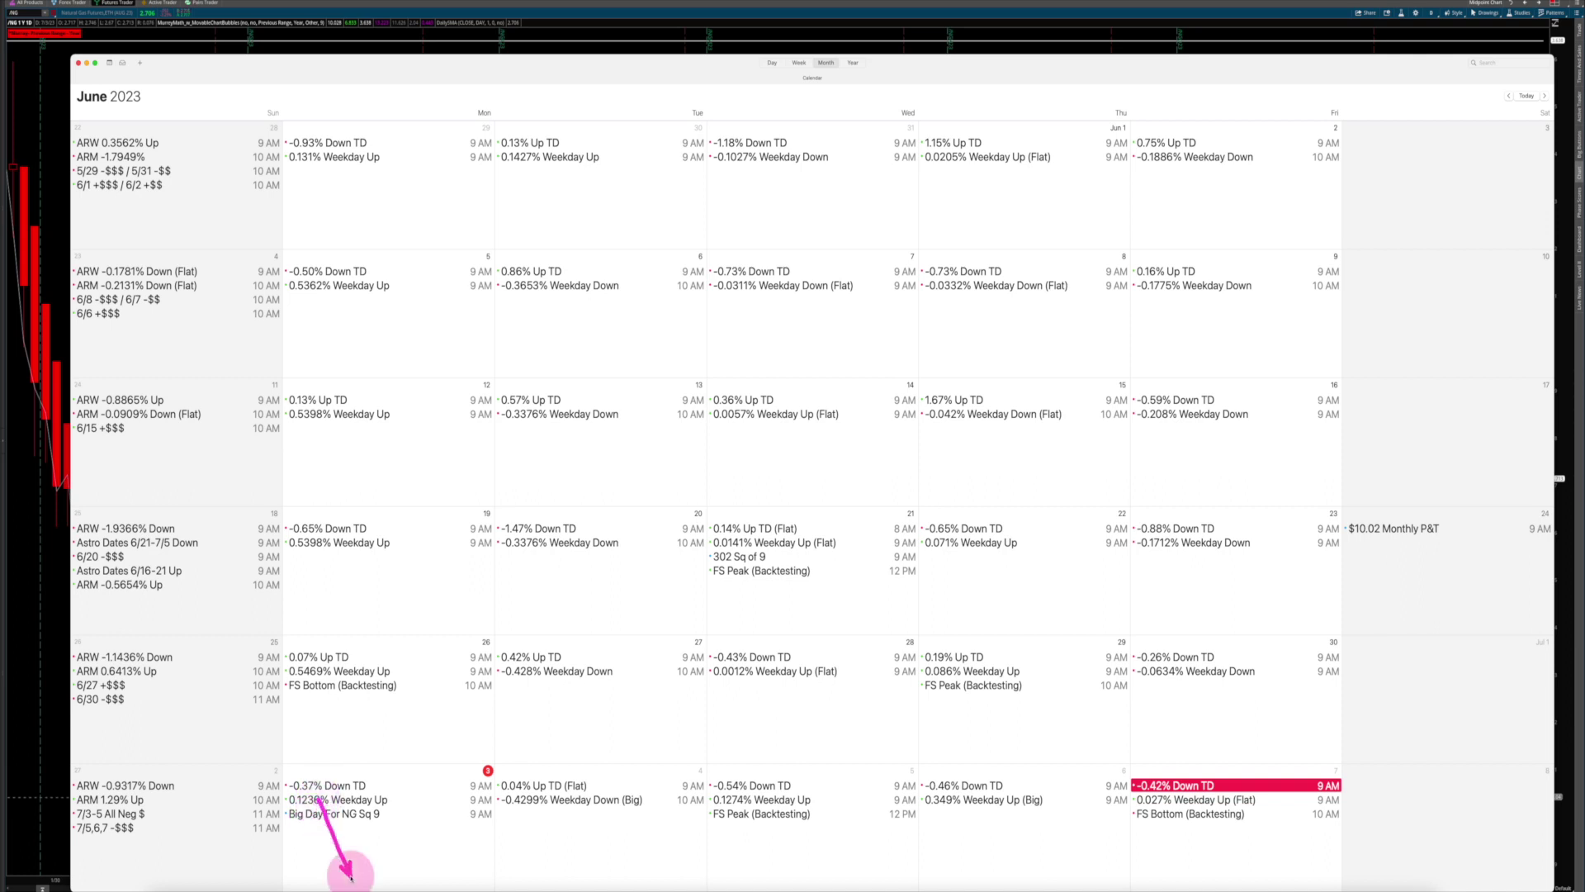
left_click_drag(510, 842, 660, 847)
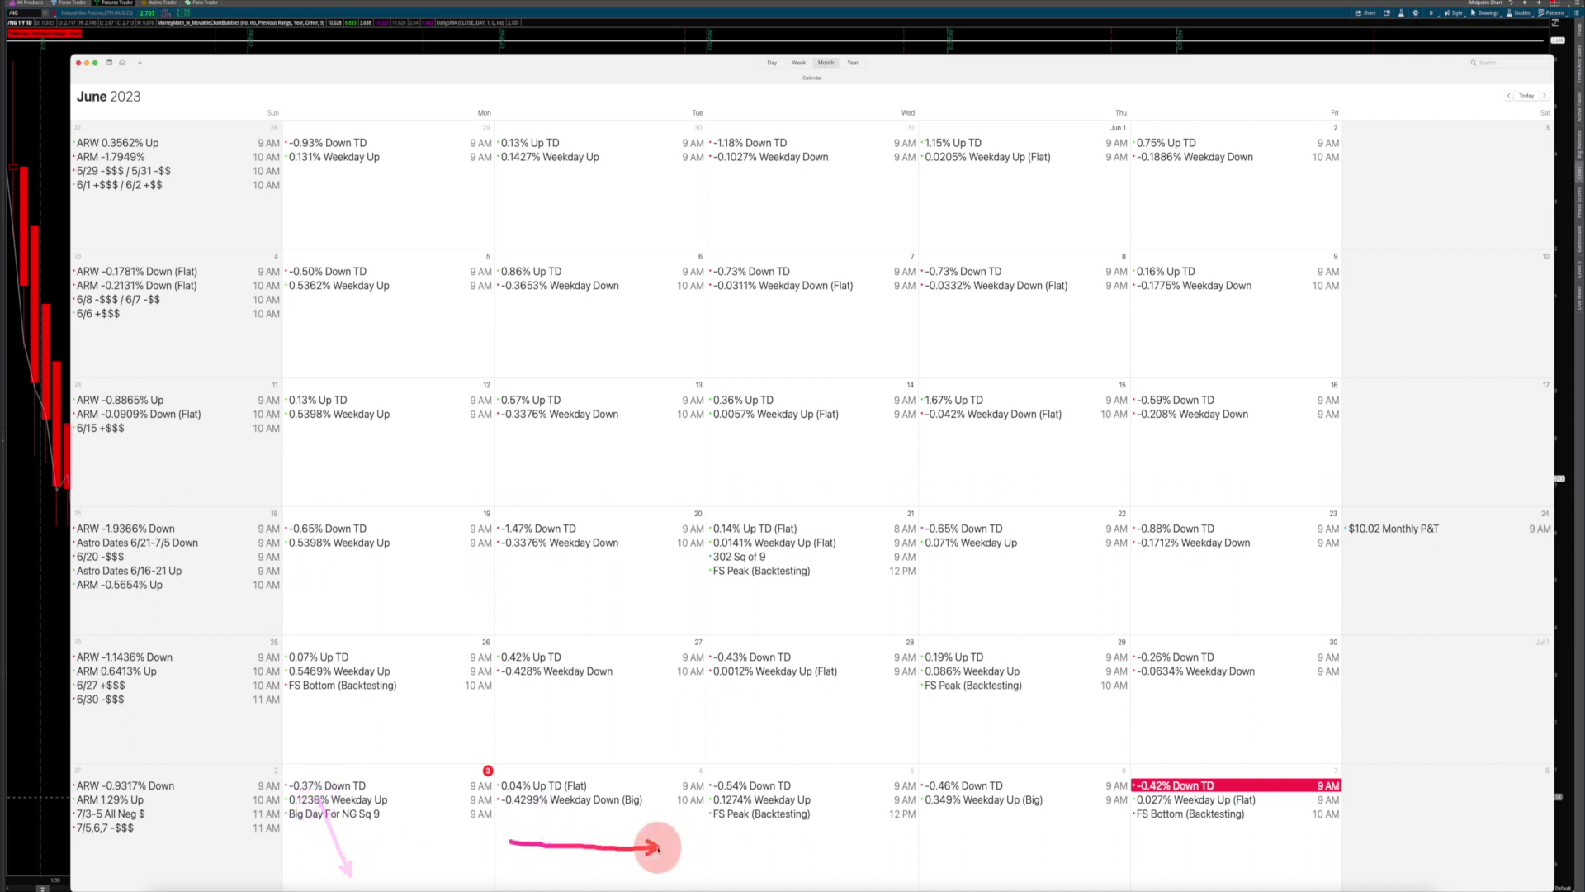
left_click_drag(765, 832, 789, 882)
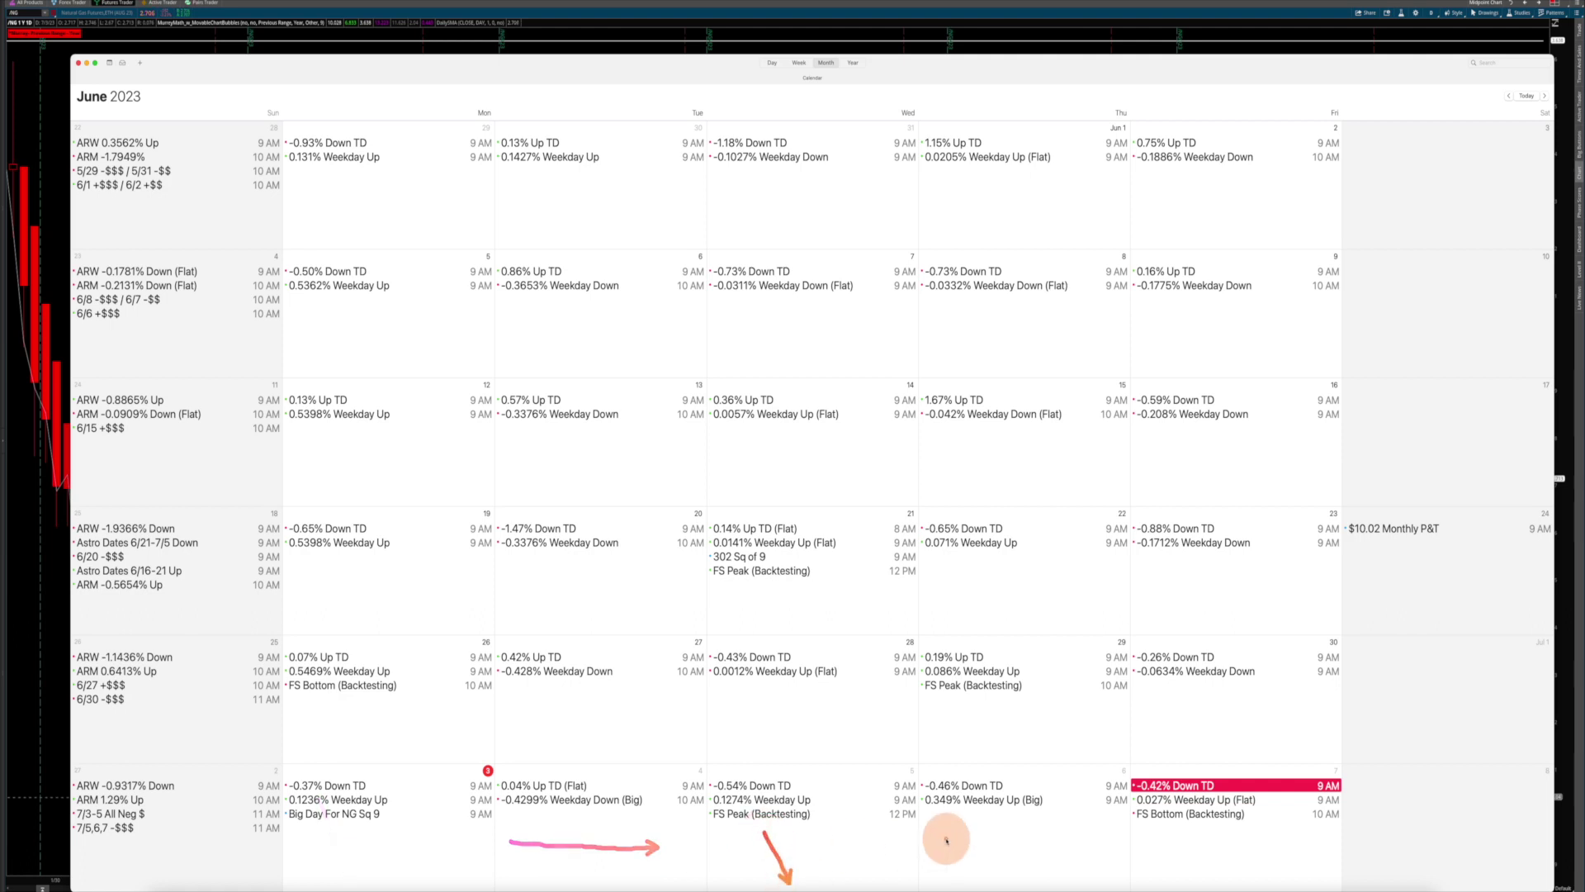
left_click_drag(991, 811, 1012, 863)
left_click_drag(1173, 800, 1194, 873)
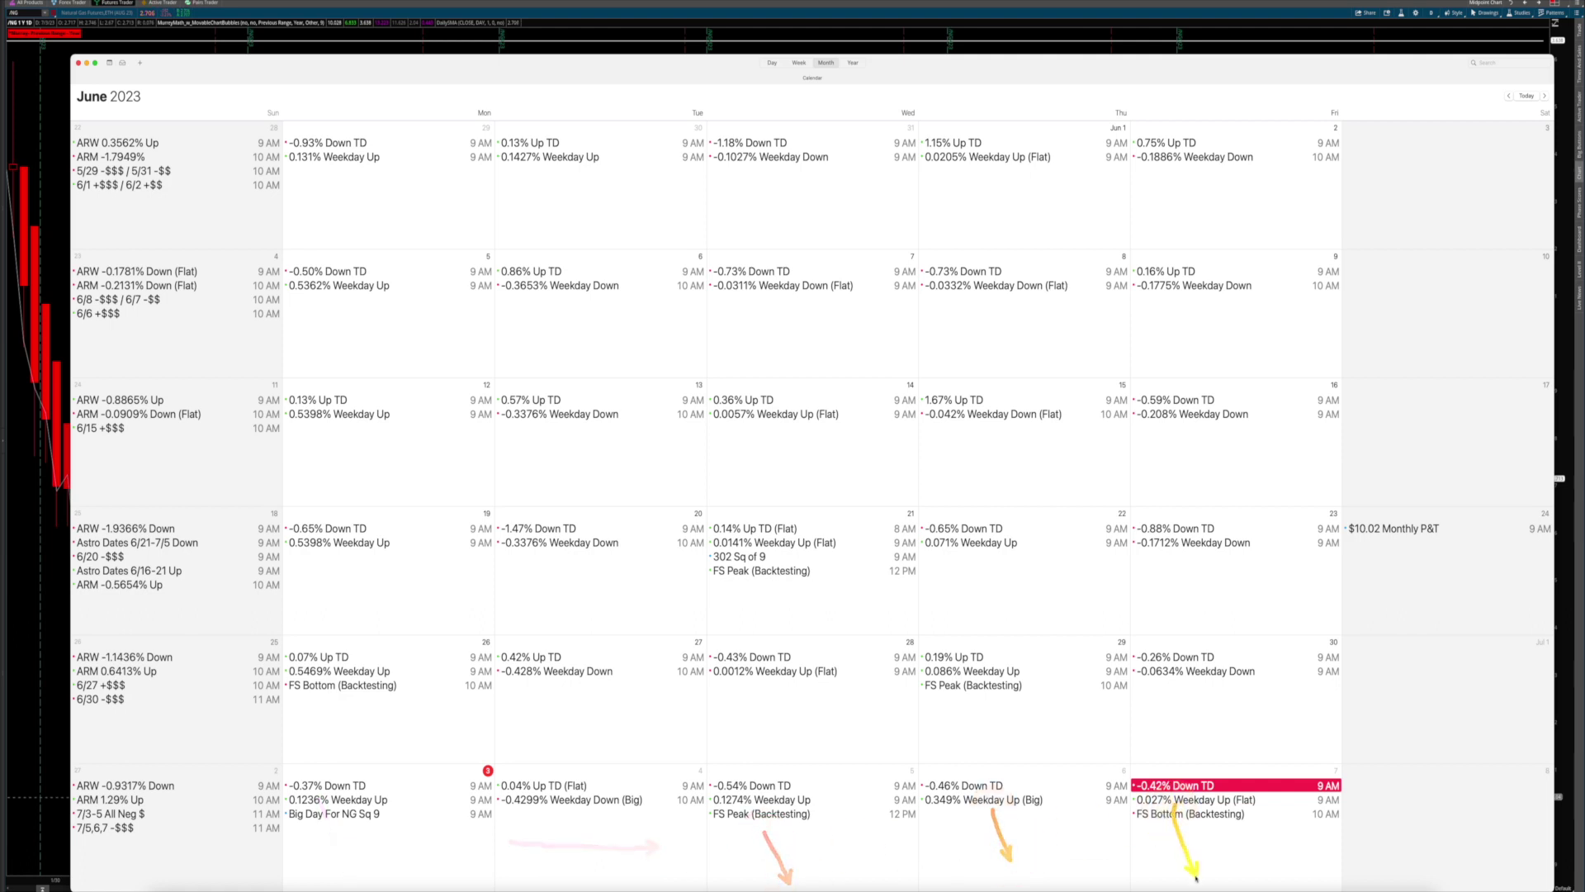
left_click(354, 801)
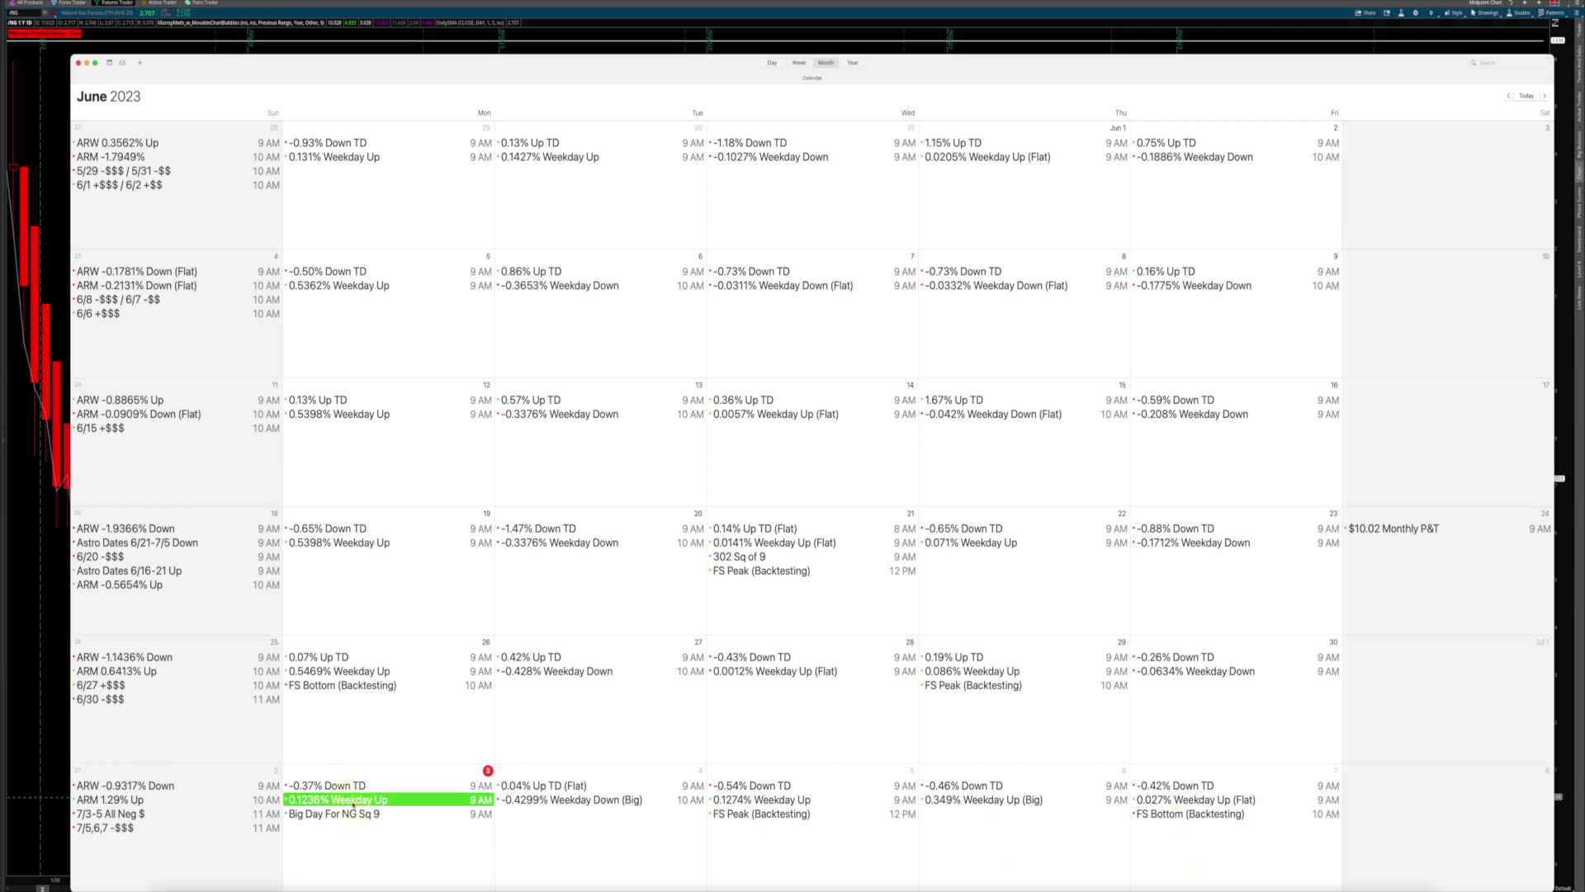
left_click_drag(400, 79, 475, 111)
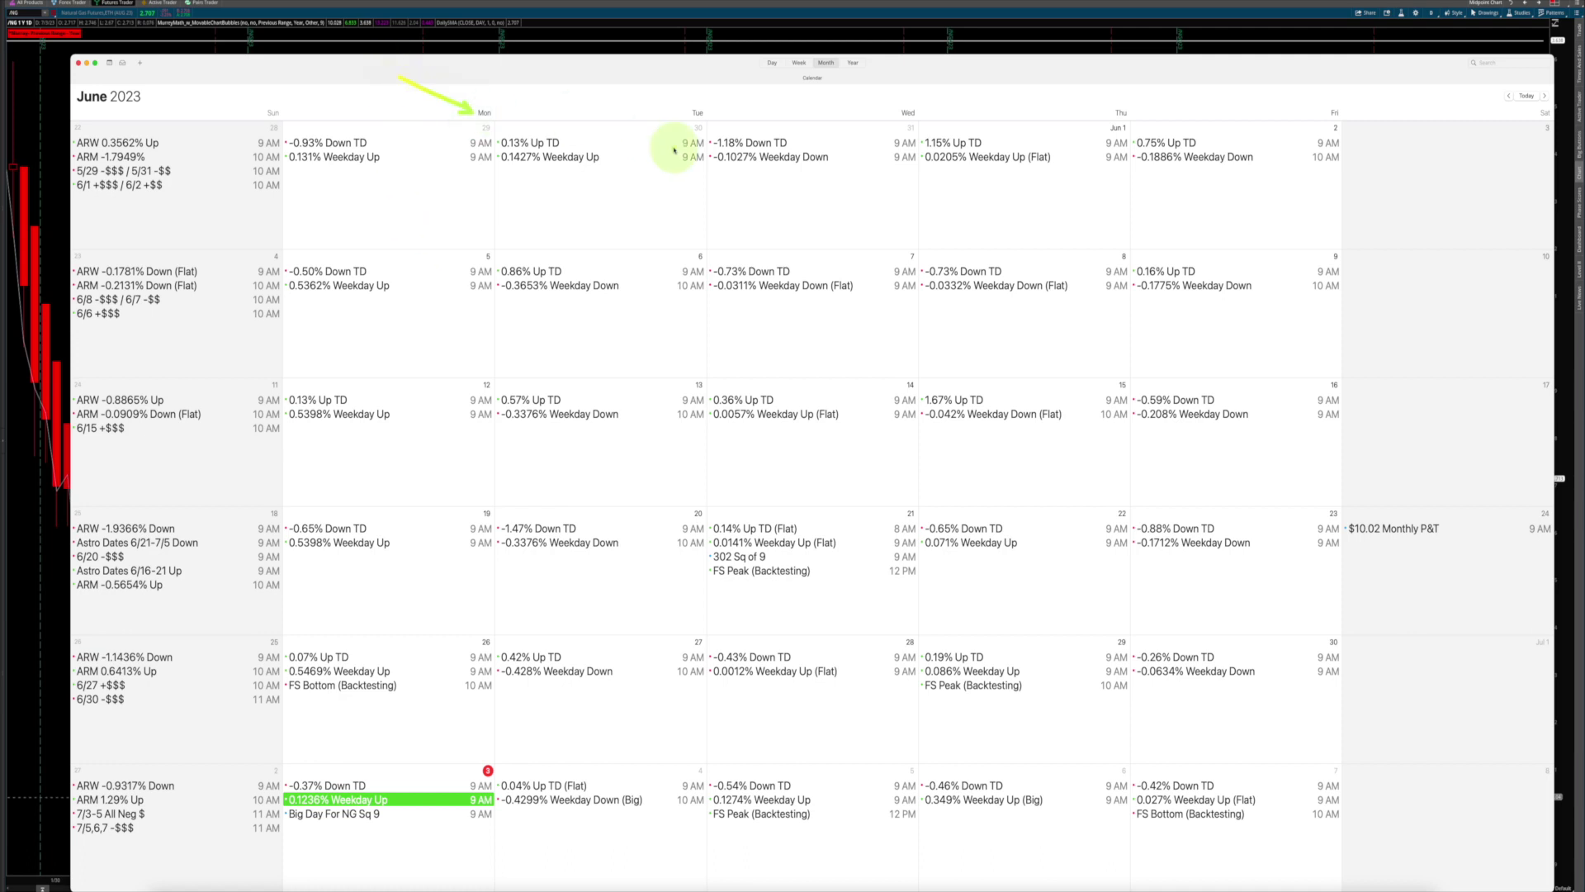
left_click_drag(655, 92, 700, 124)
left_click_drag(843, 102, 897, 121)
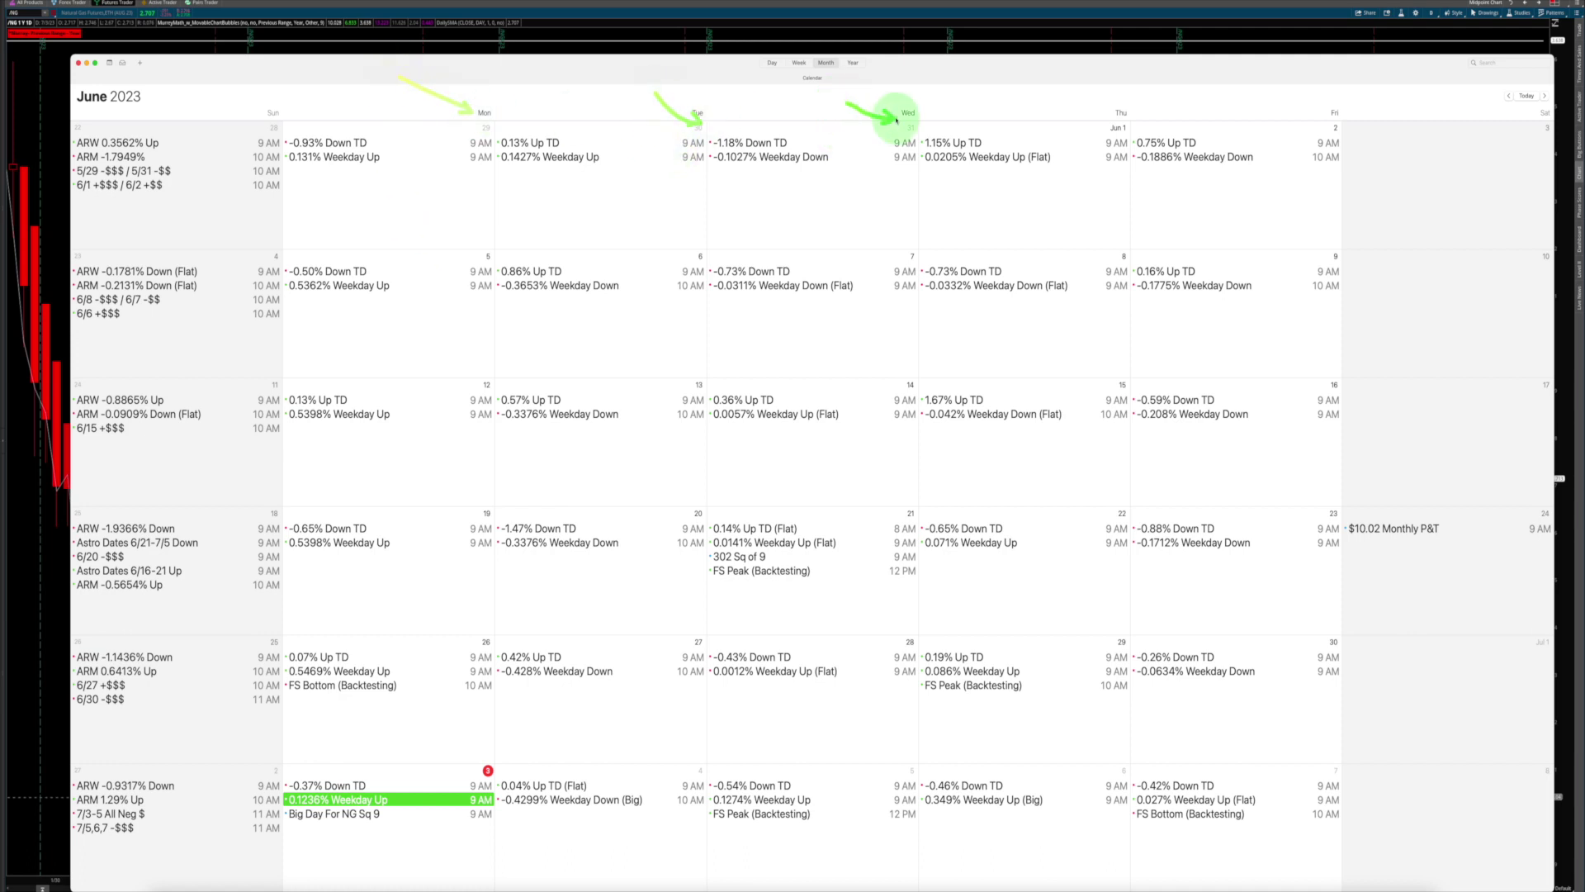
left_click_drag(1102, 103, 1148, 112)
left_click_drag(1303, 93, 1319, 103)
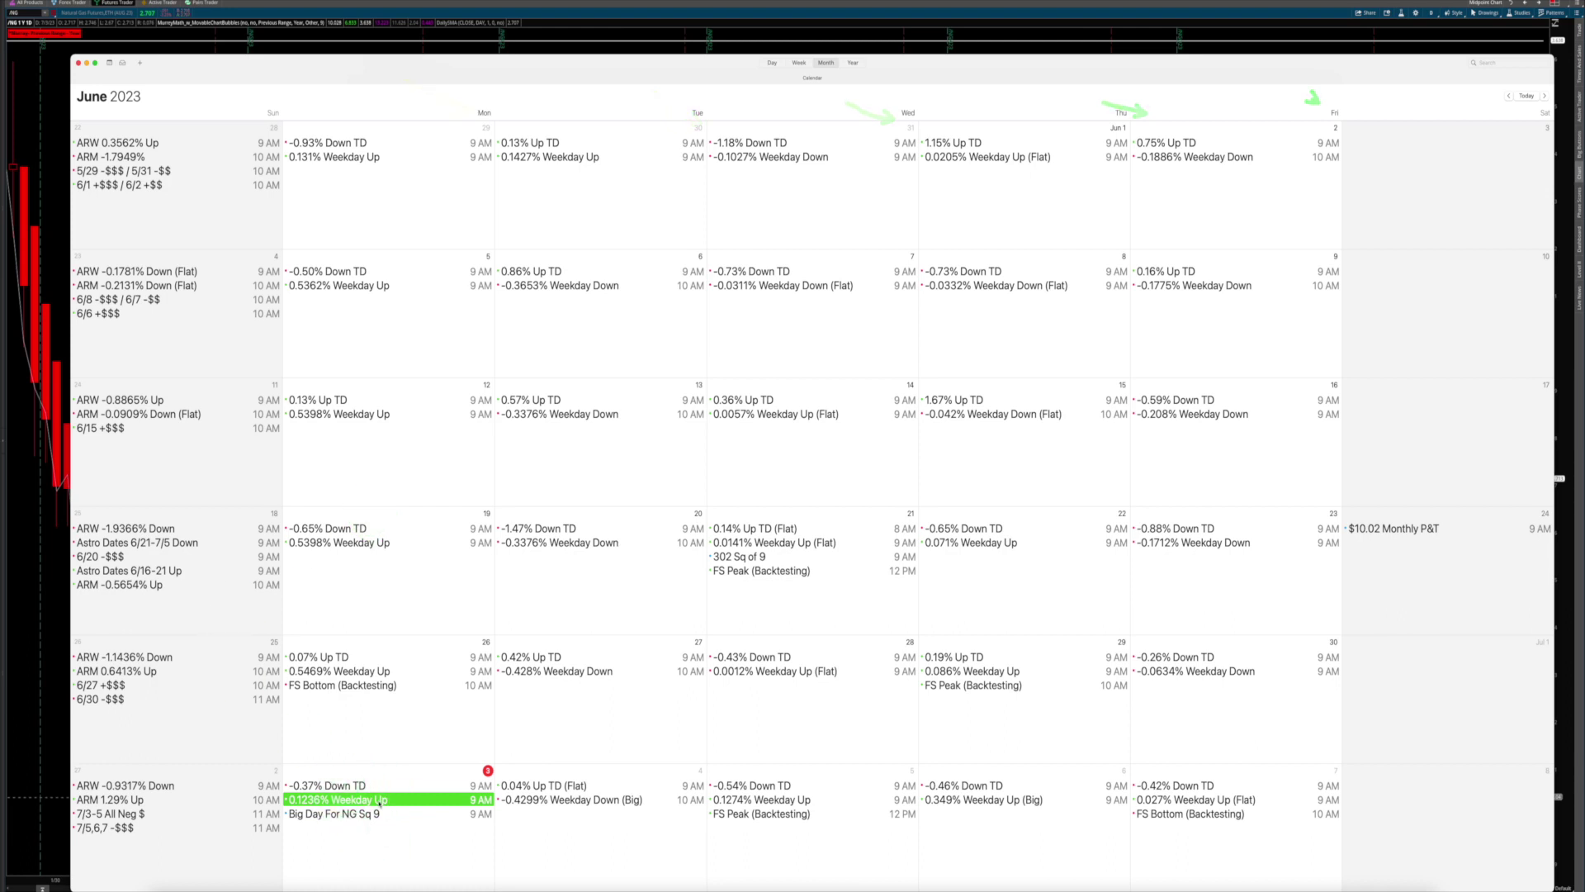
left_click(610, 799)
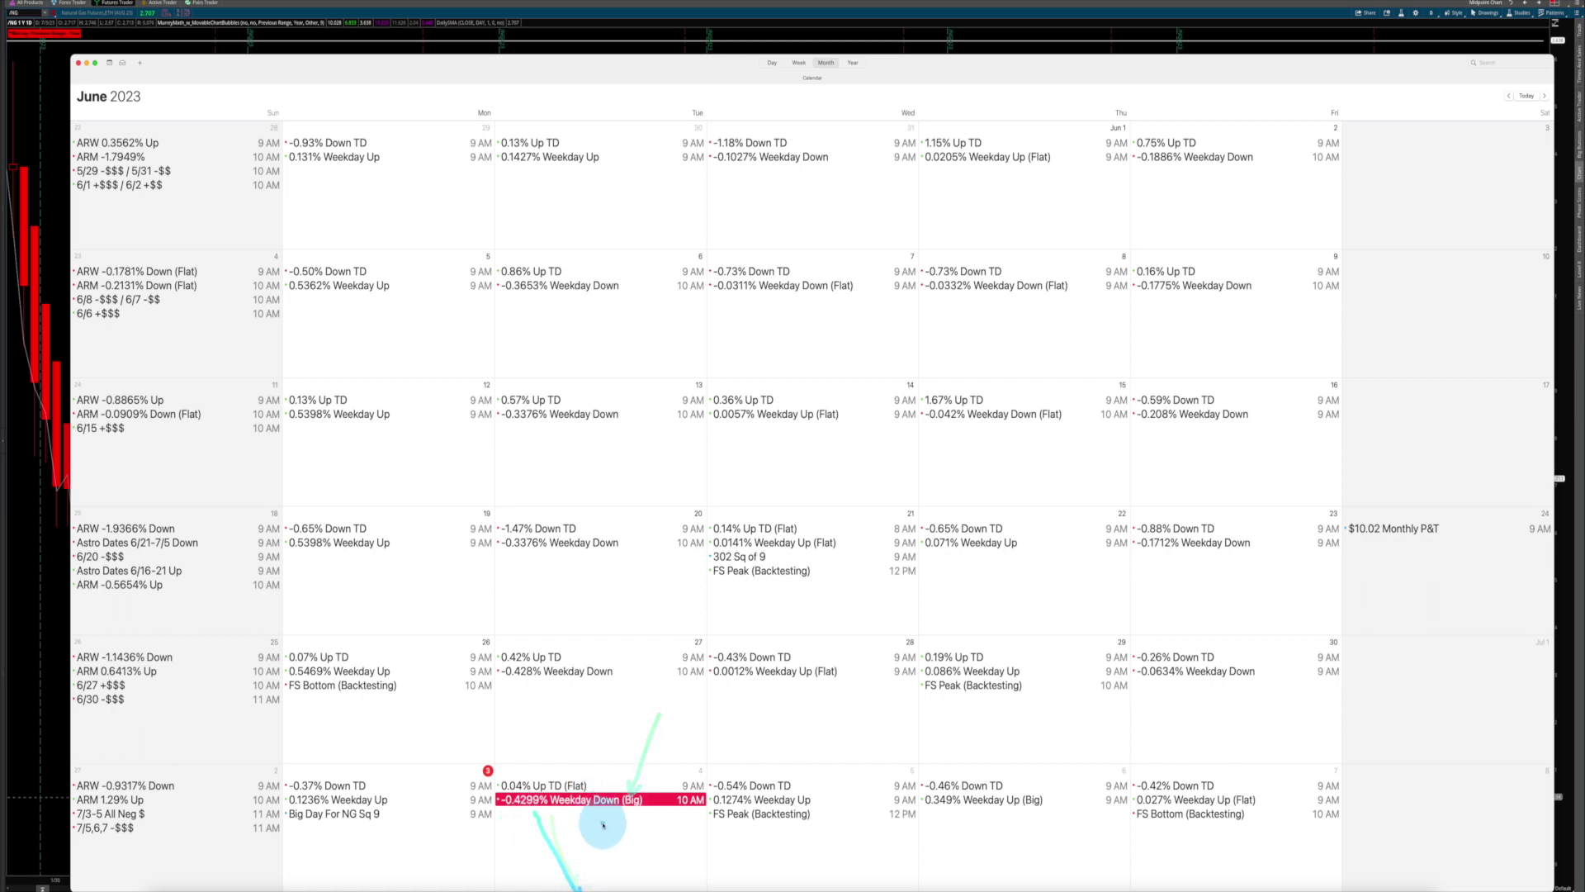
left_click(785, 800)
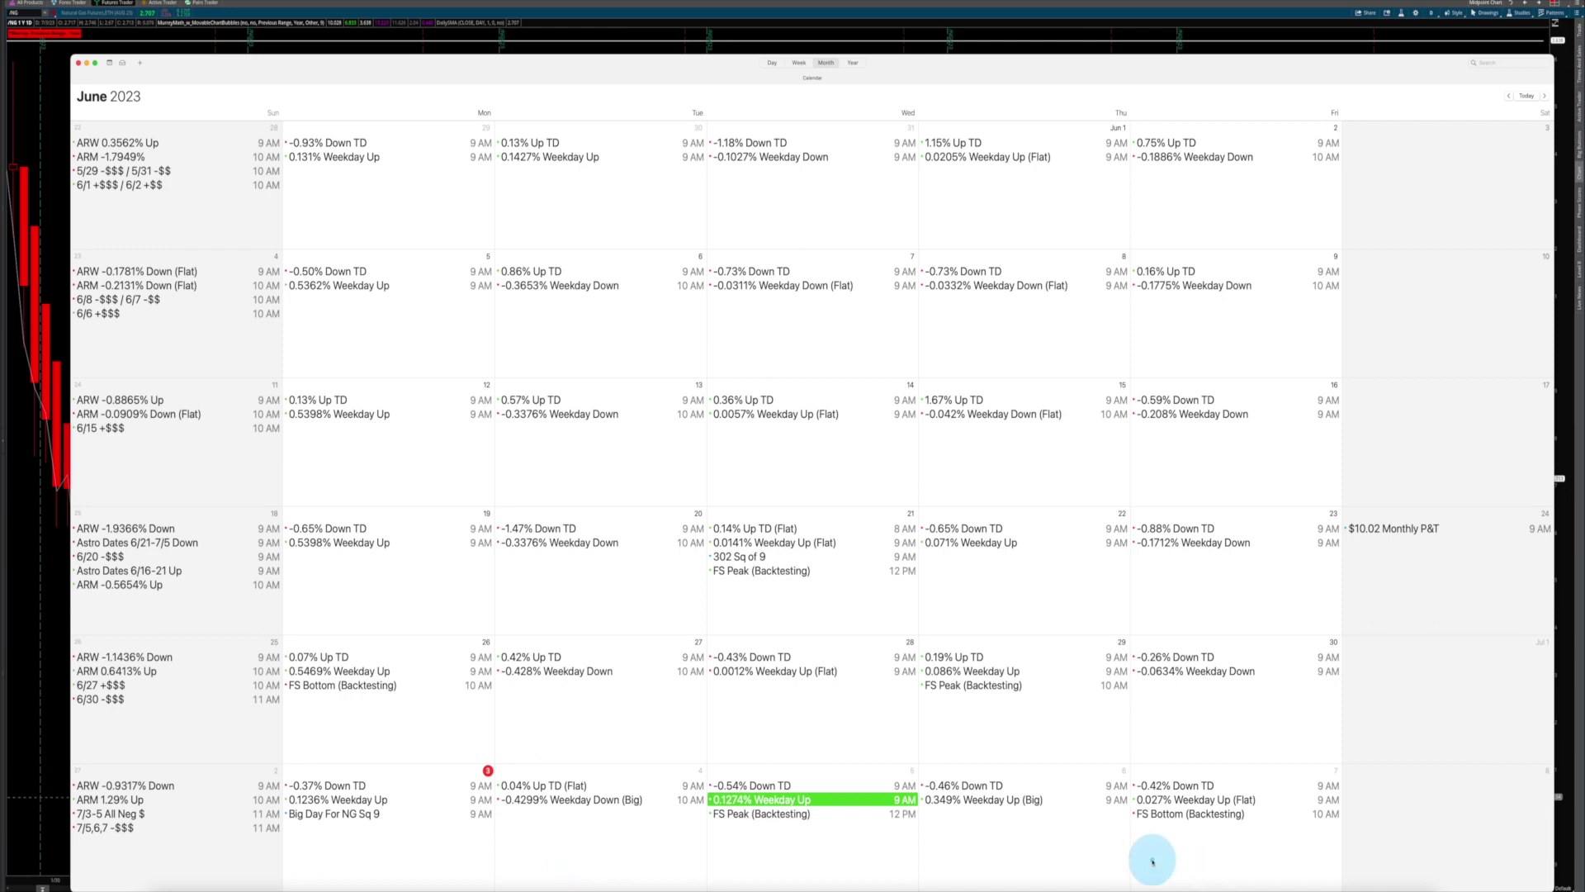
left_click(994, 800)
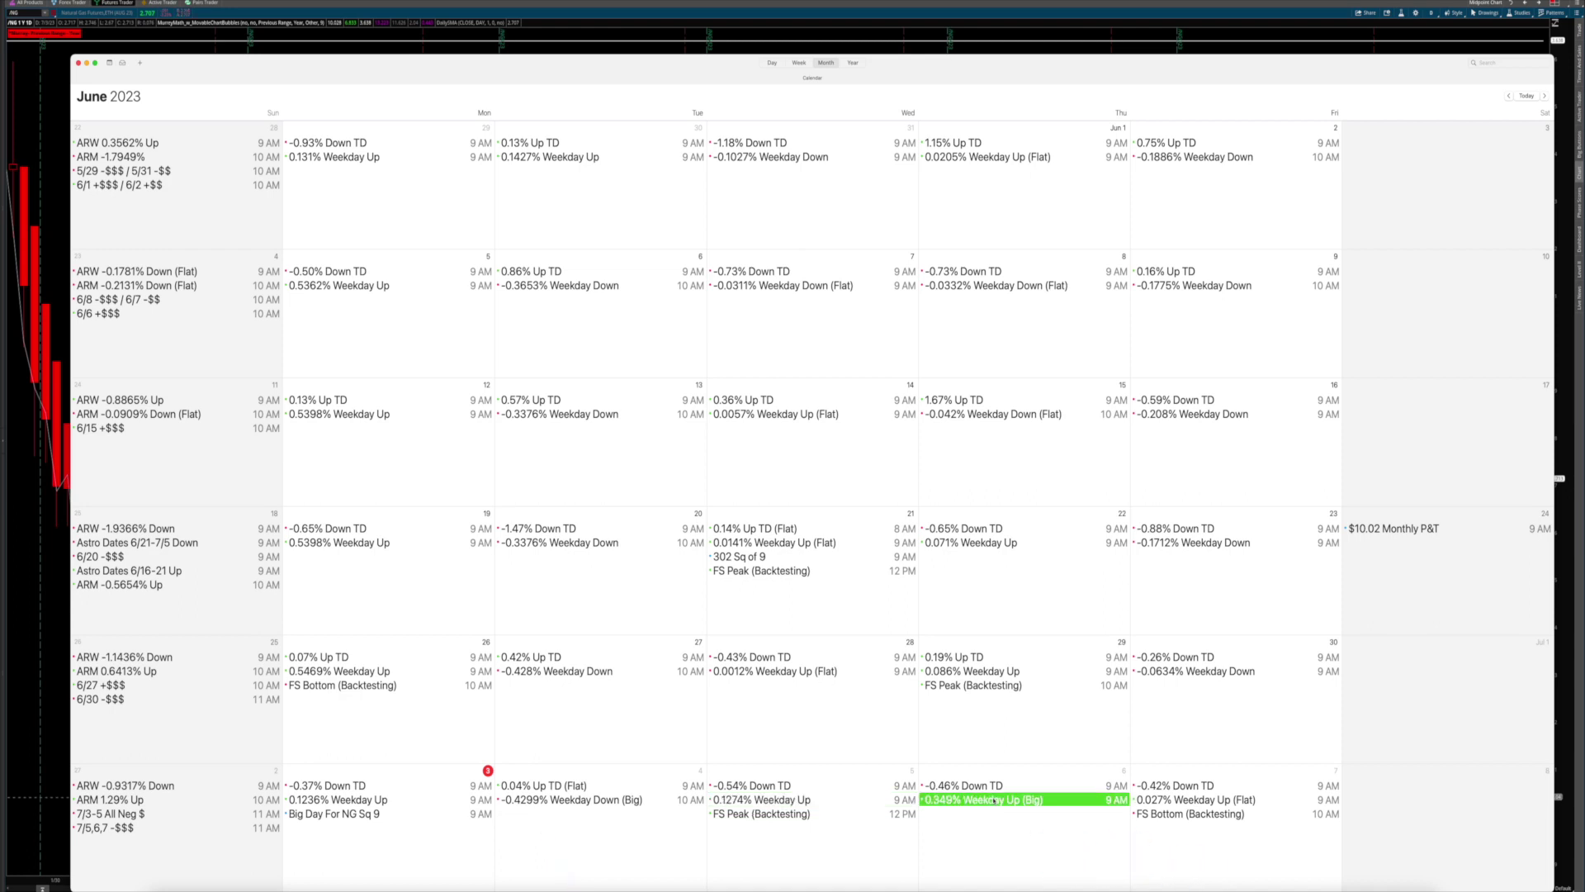
left_click_drag(963, 853, 1035, 665)
left_click_drag(1024, 88, 1090, 128)
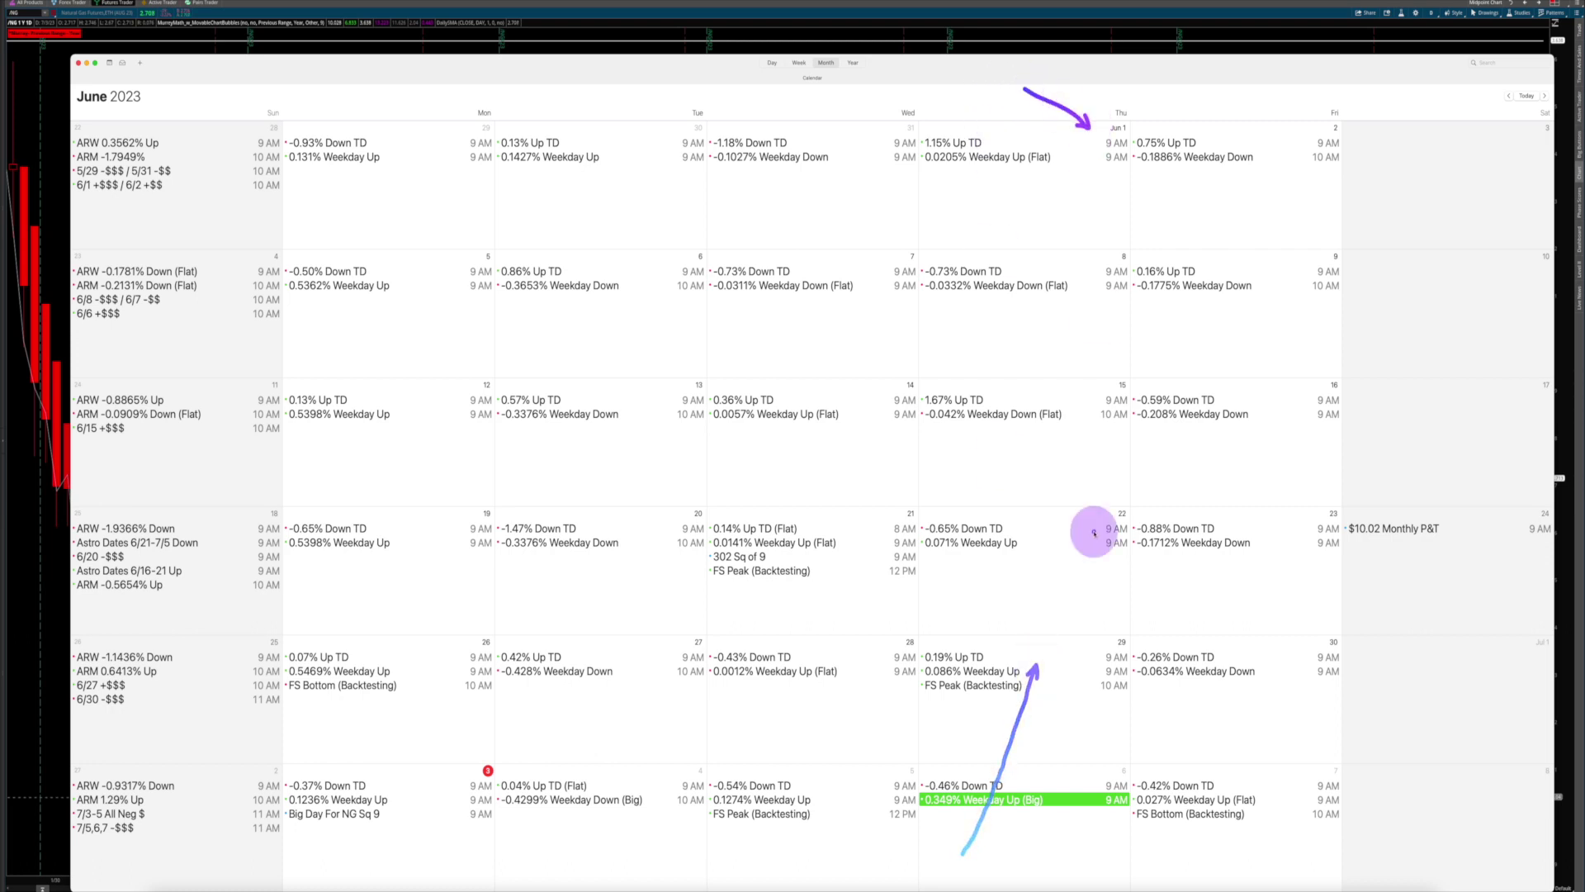
left_click_drag(974, 851, 1080, 615)
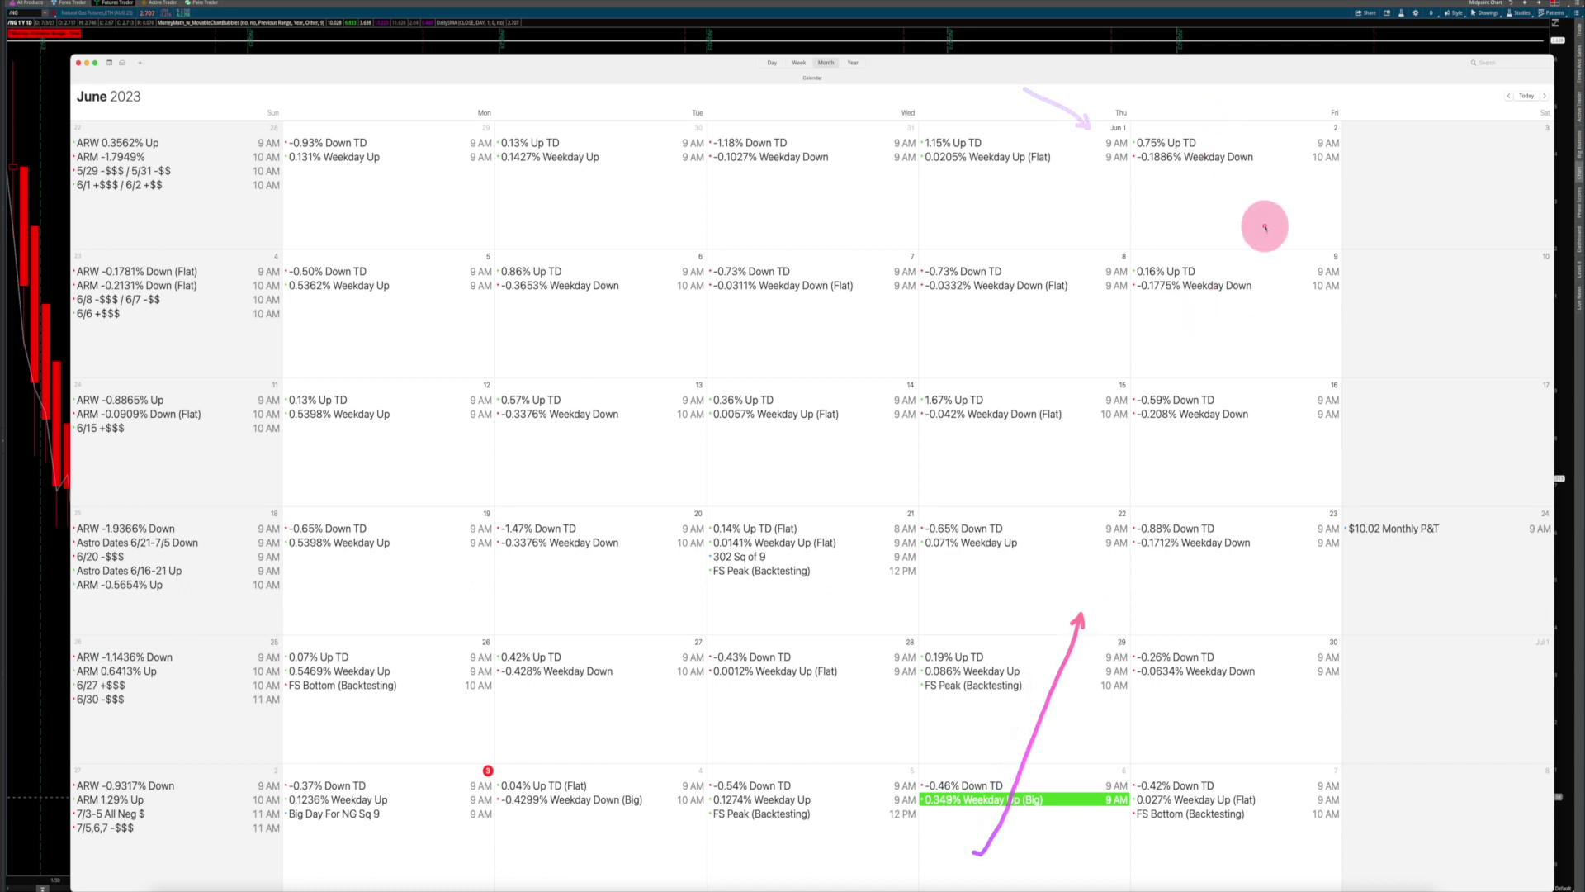
left_click(1213, 800)
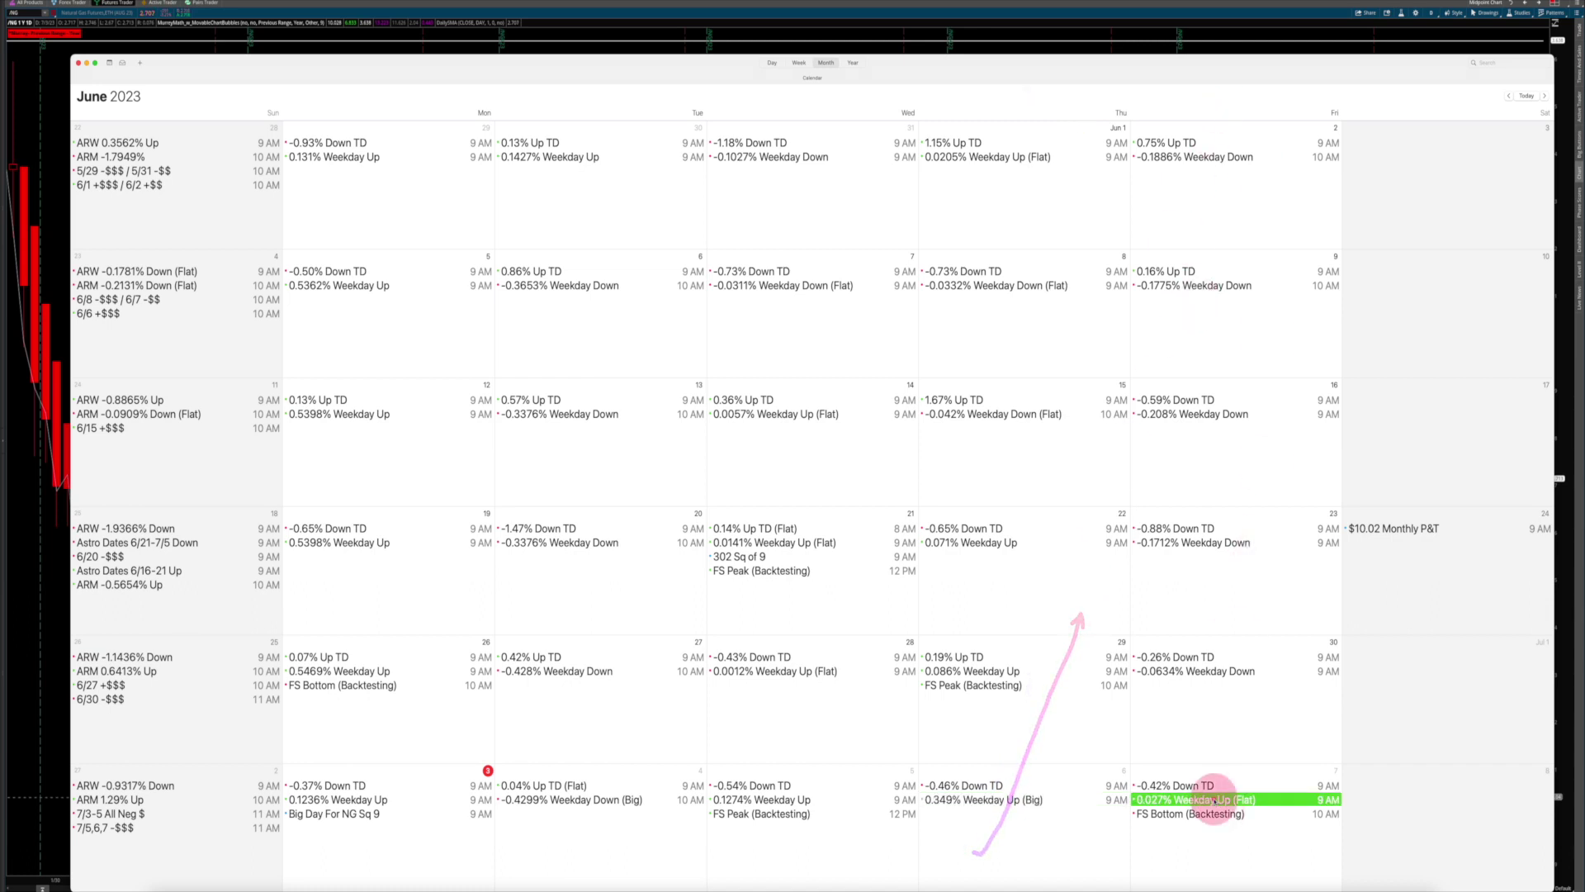
left_click_drag(1245, 101, 1327, 117)
mouse_move(1146, 870)
left_mouse_down()
mouse_move(1172, 832)
mouse_move(1220, 840)
mouse_move(1293, 821)
left_mouse_up()
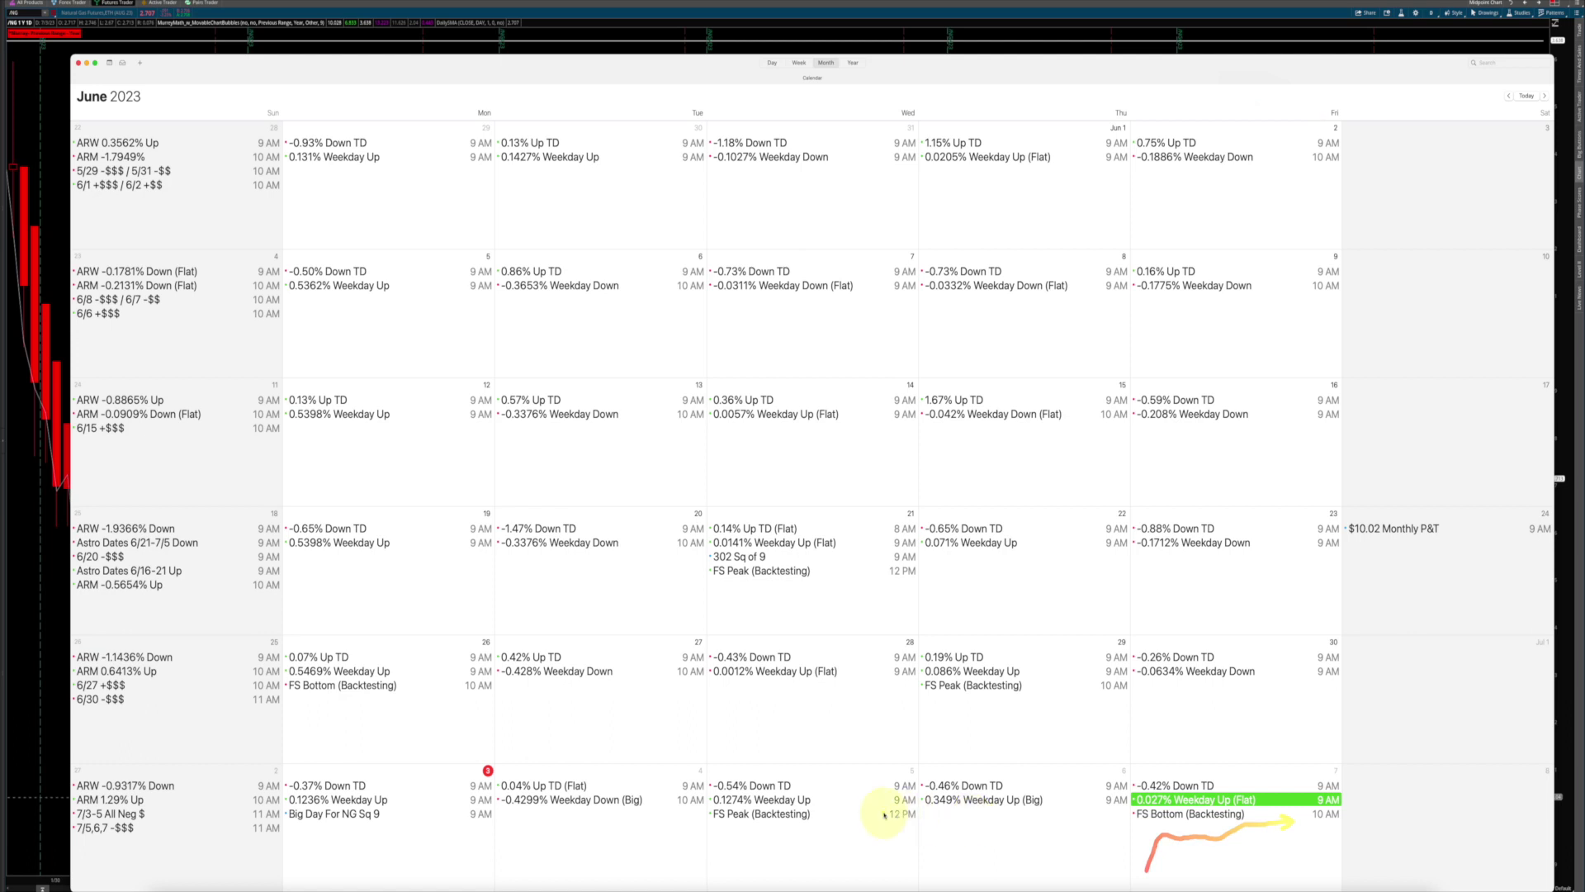
left_click(347, 815)
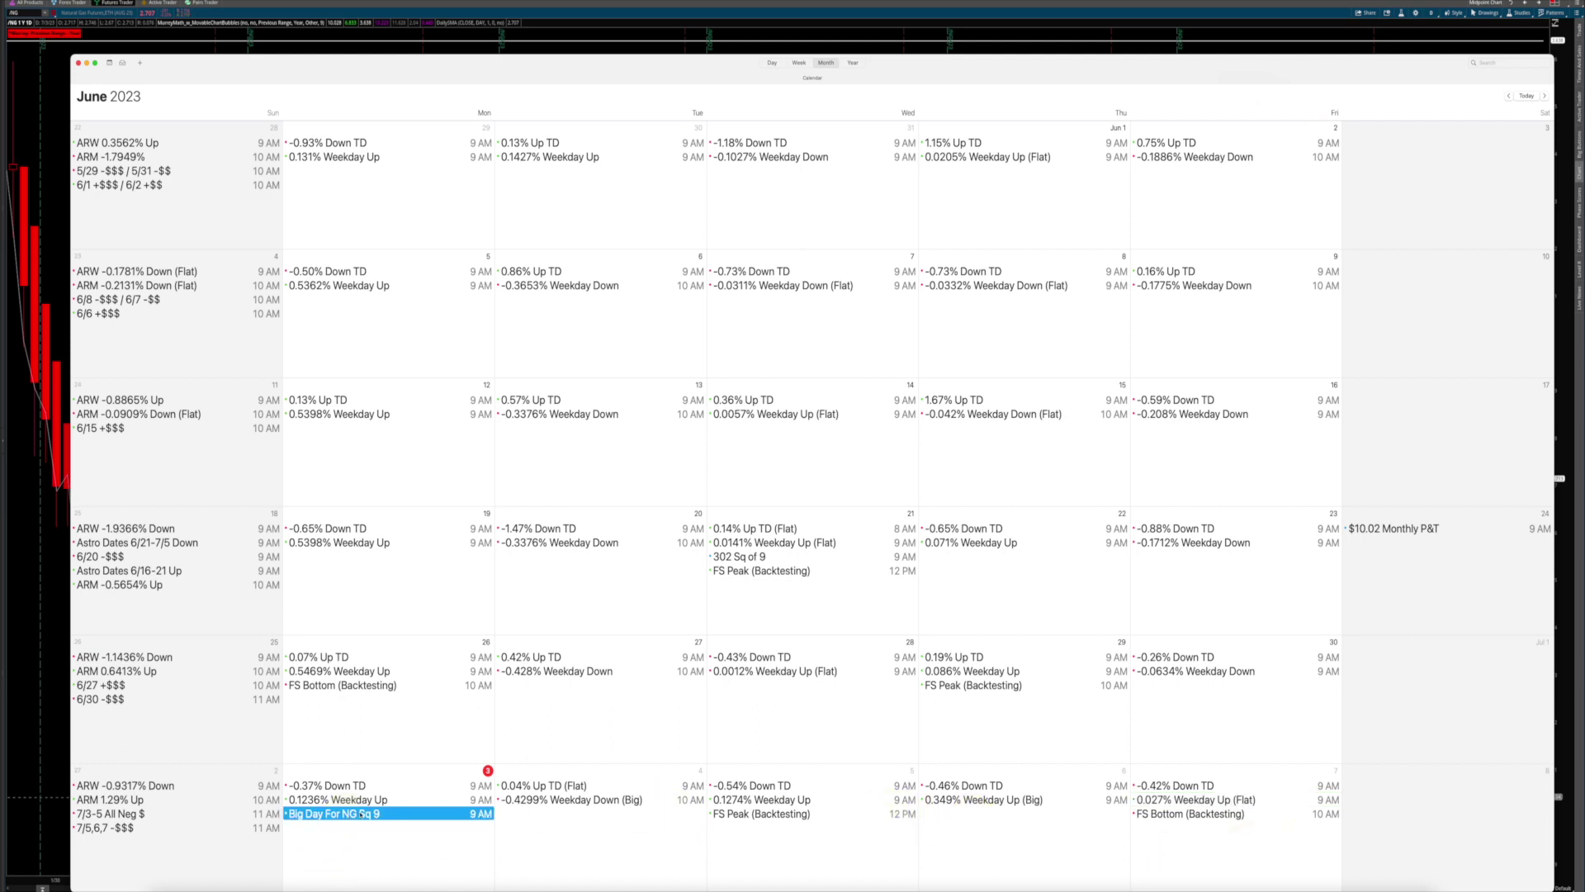
left_click(795, 815)
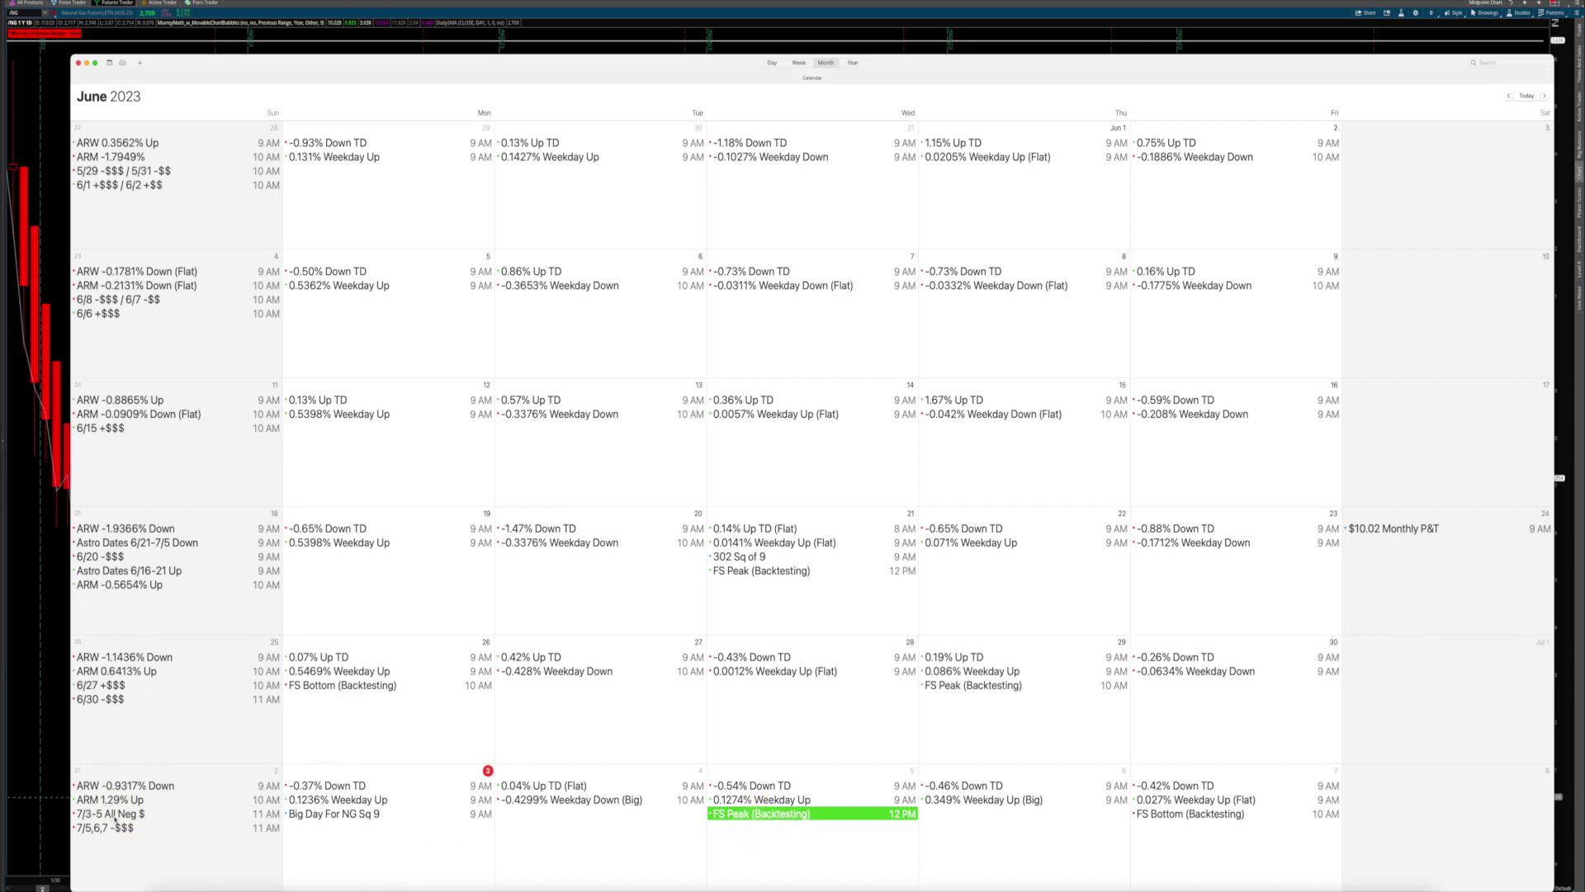
left_click(115, 818)
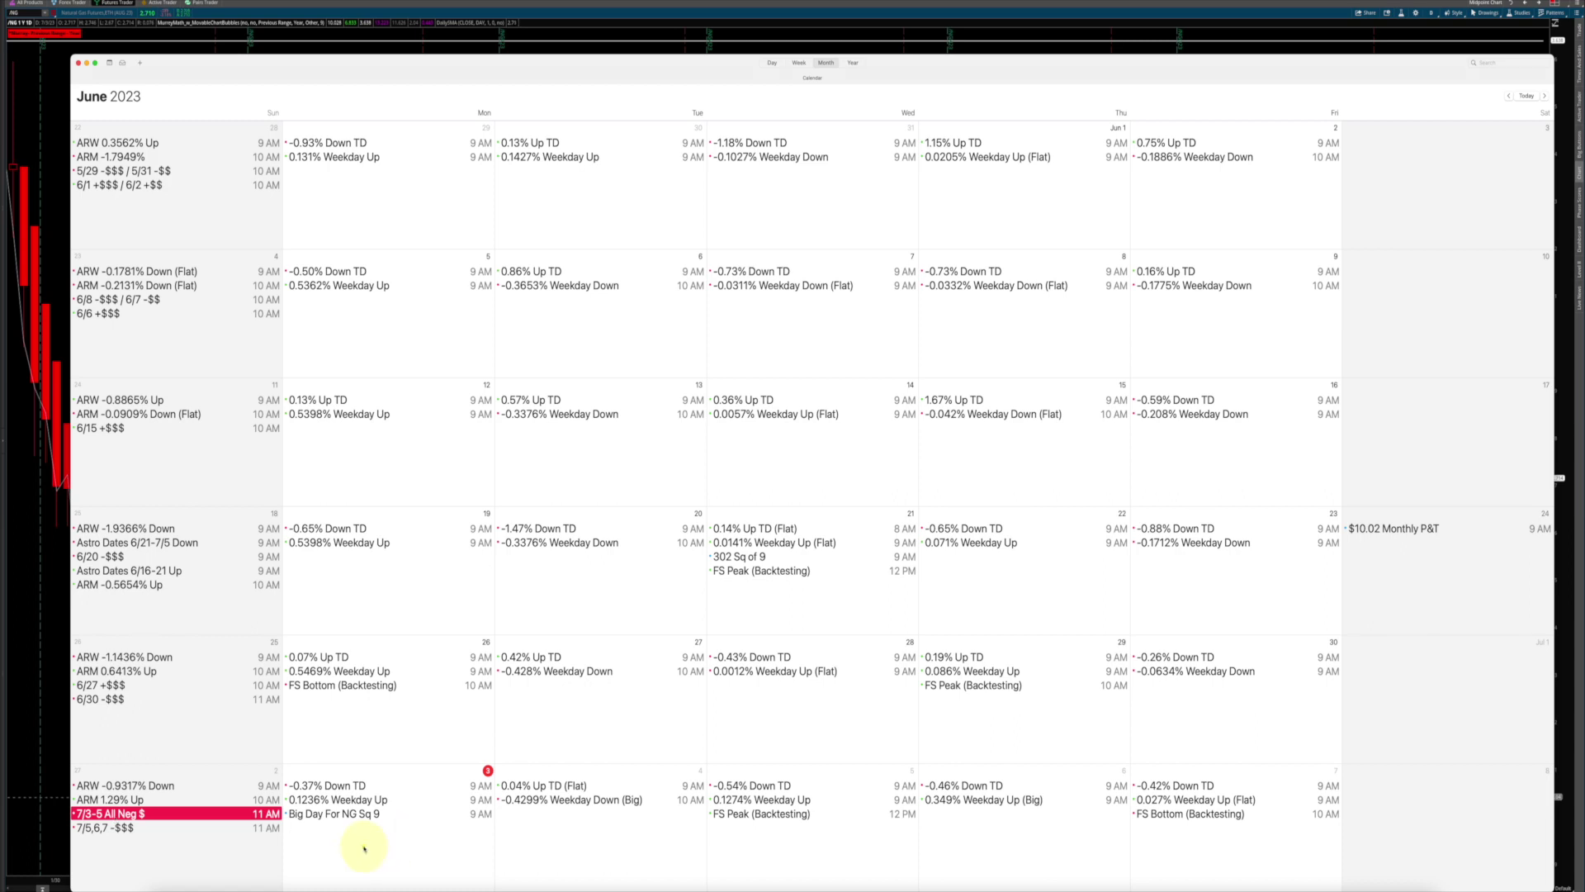
mouse_move(360, 845)
left_mouse_down()
mouse_move(505, 827)
mouse_move(1294, 842)
left_mouse_up()
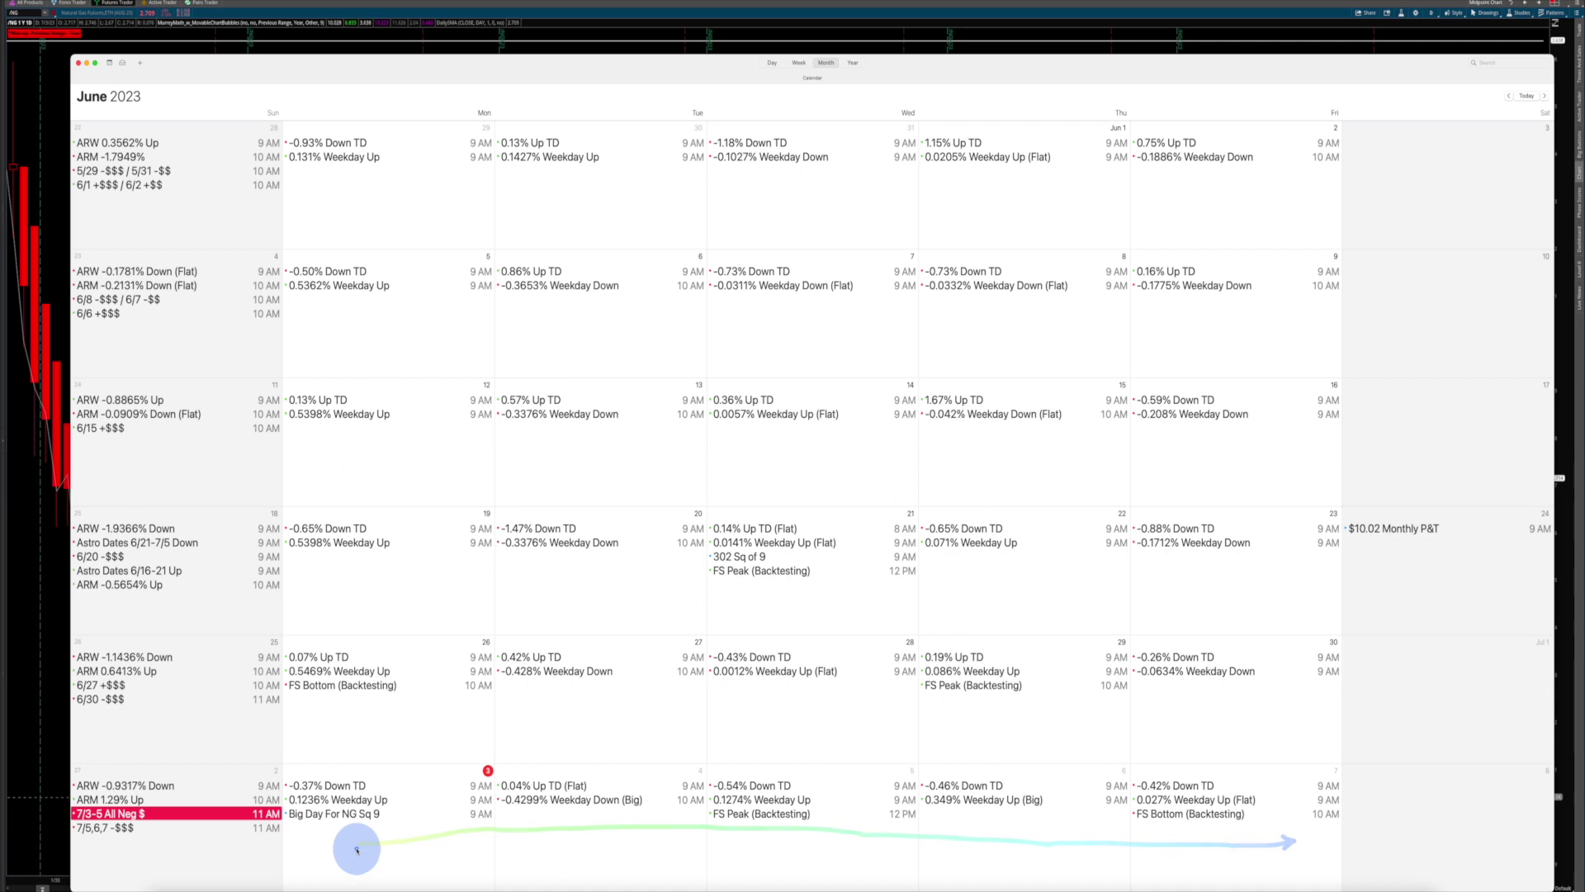
left_click_drag(353, 835, 1280, 861)
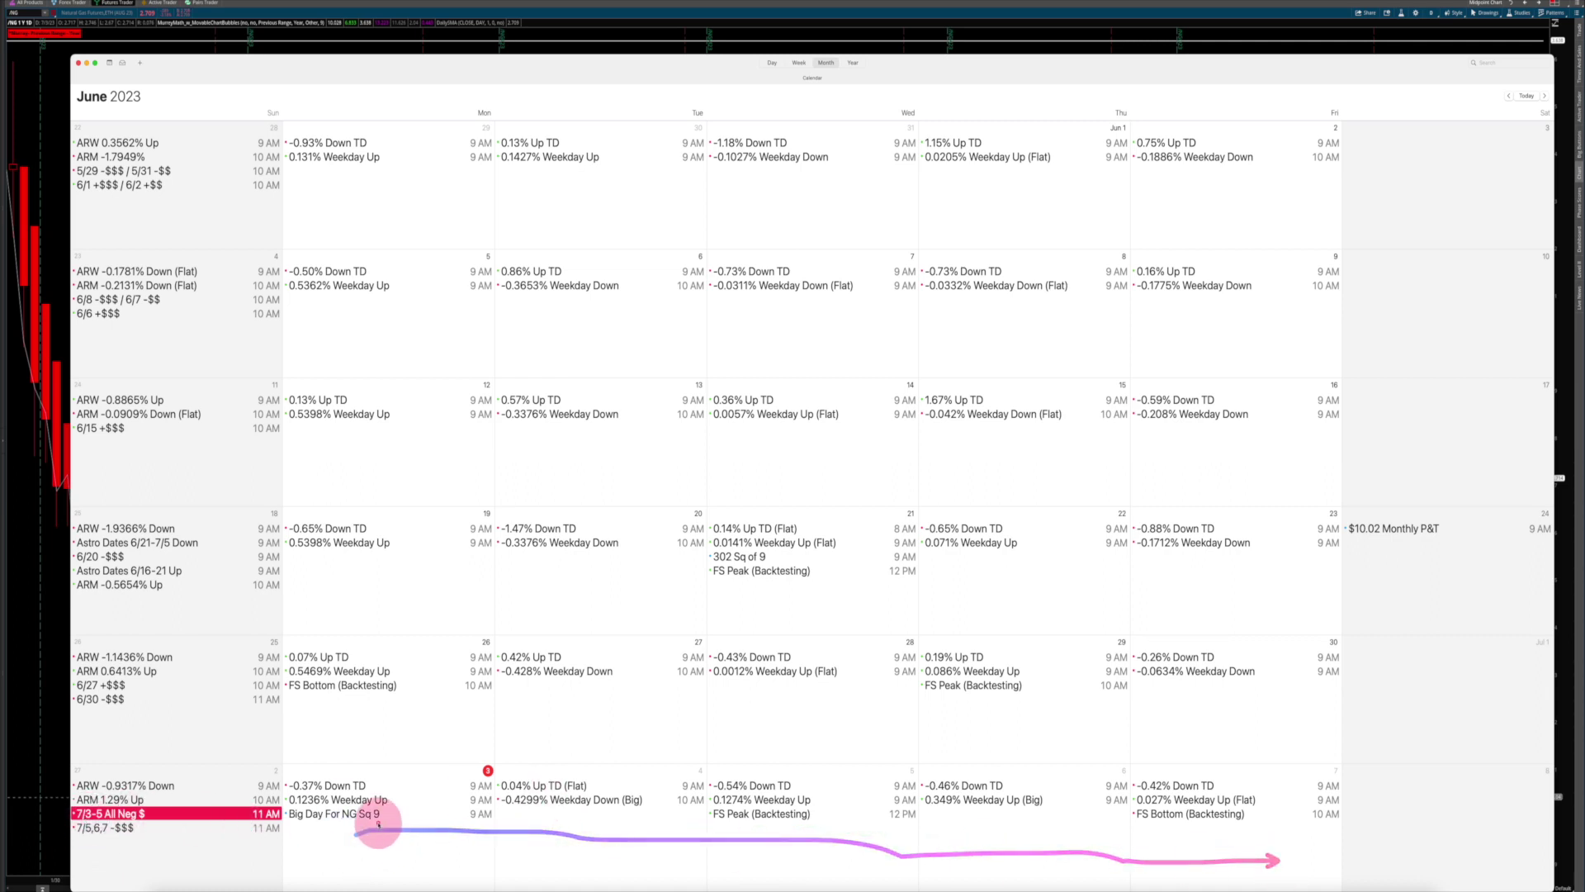
left_click_drag(394, 804, 1152, 801)
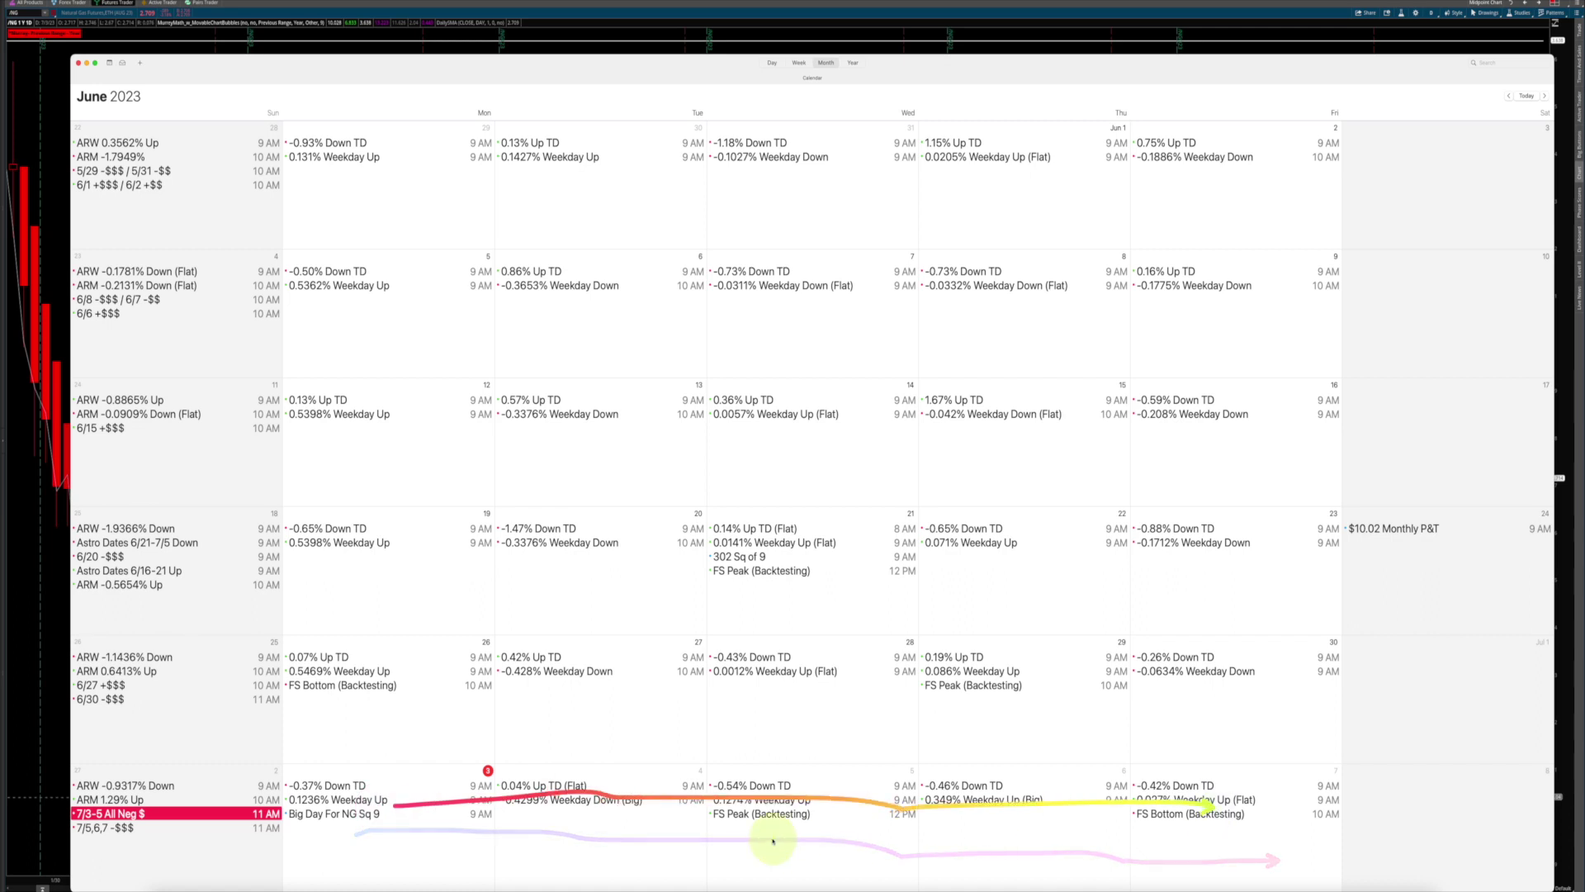
mouse_move(339, 828)
left_mouse_down()
mouse_move(1091, 756)
mouse_move(1259, 843)
left_mouse_up()
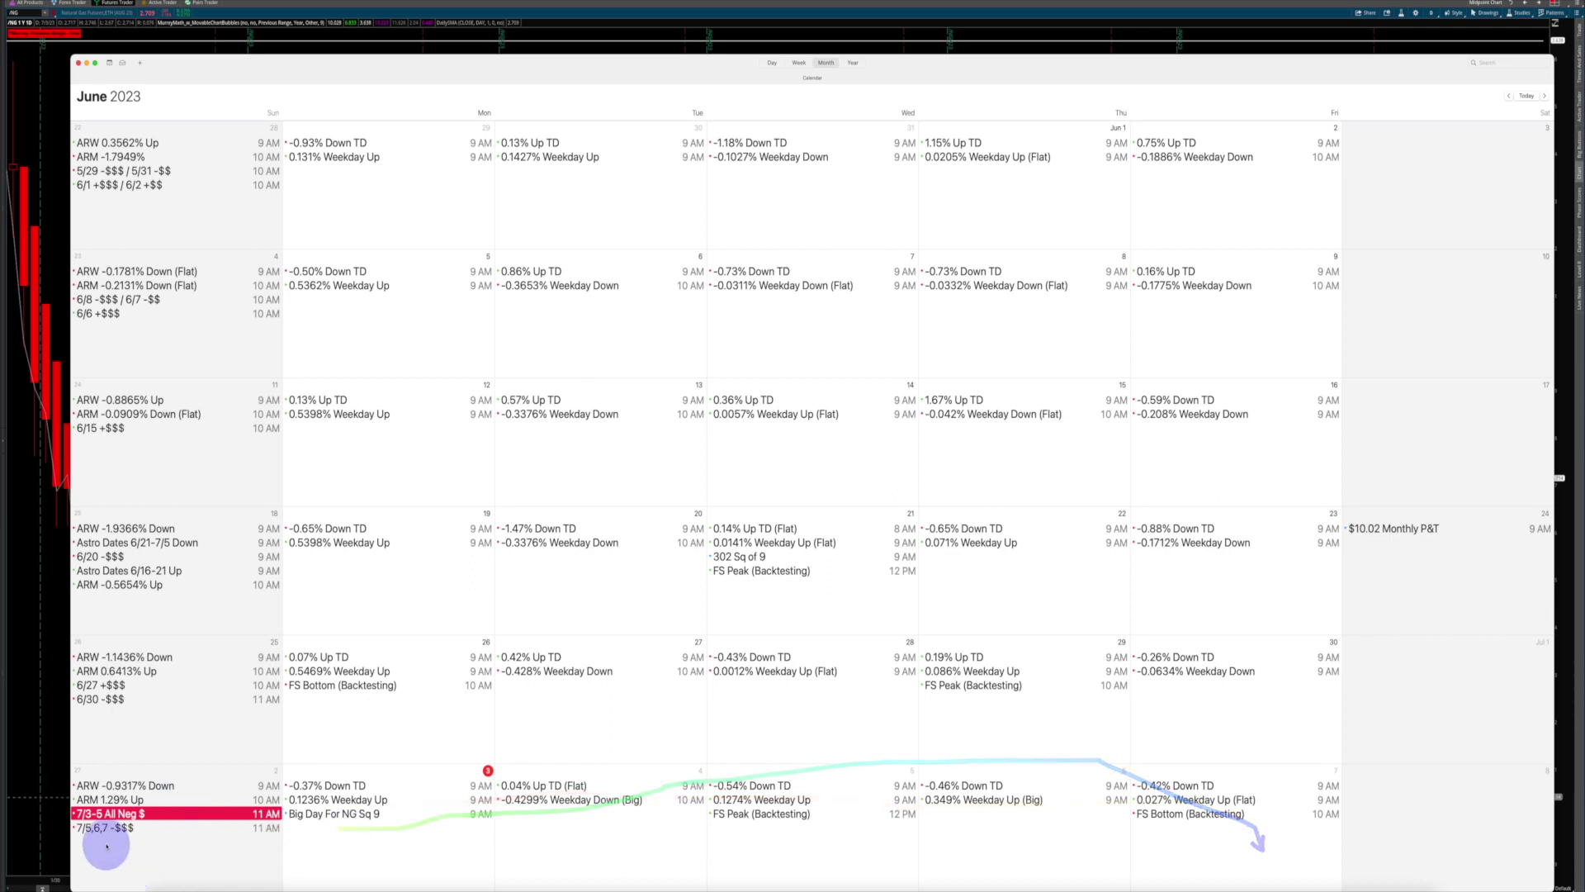
left_click(82, 828)
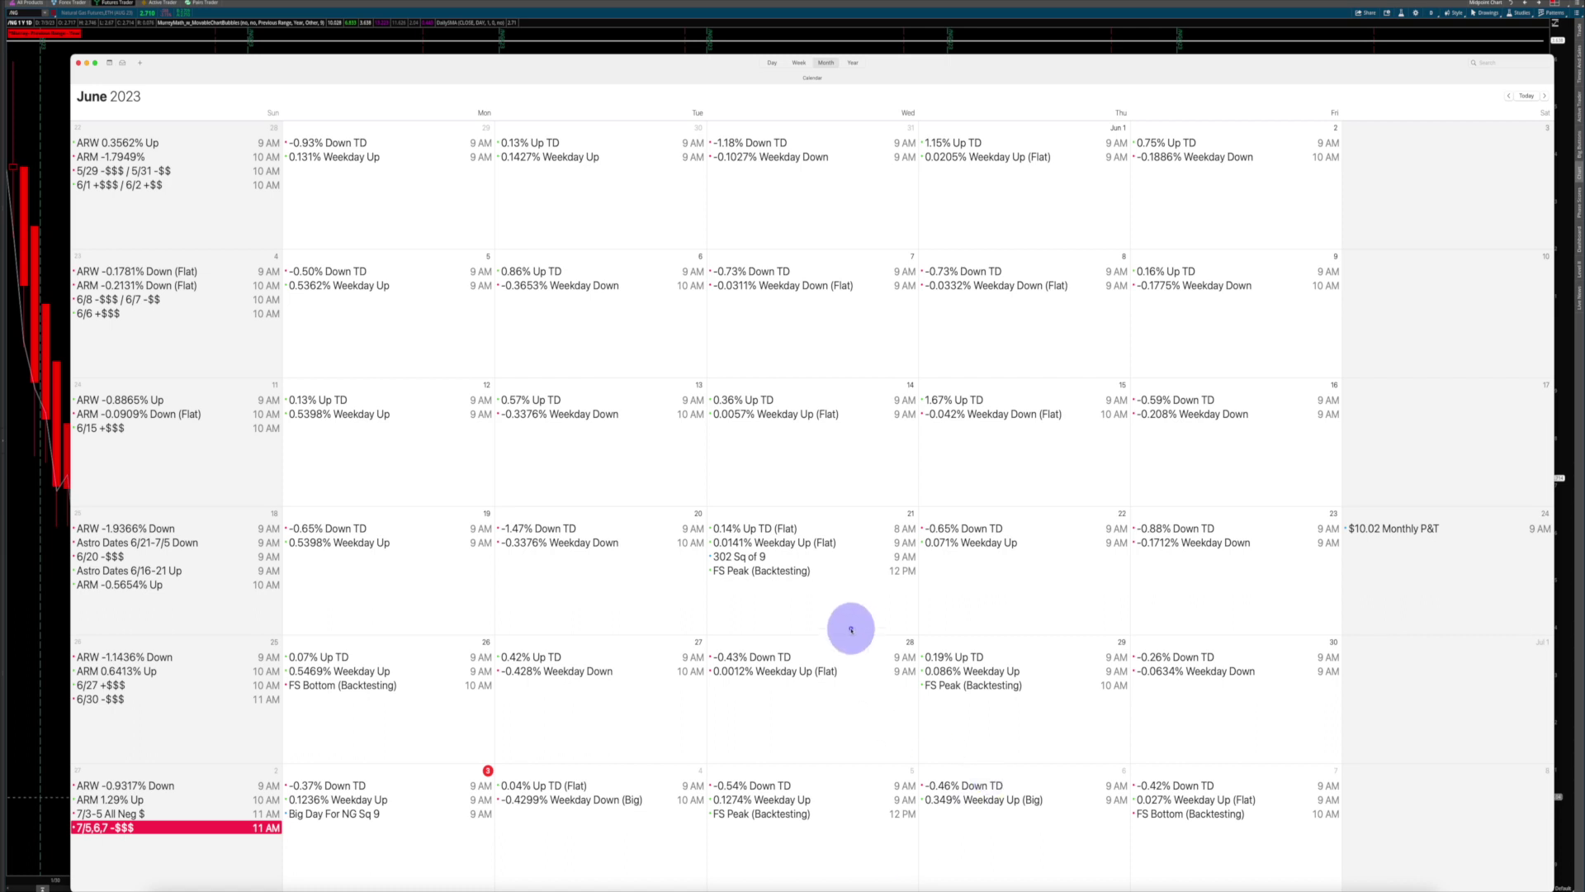
left_click_drag(808, 413, 855, 783)
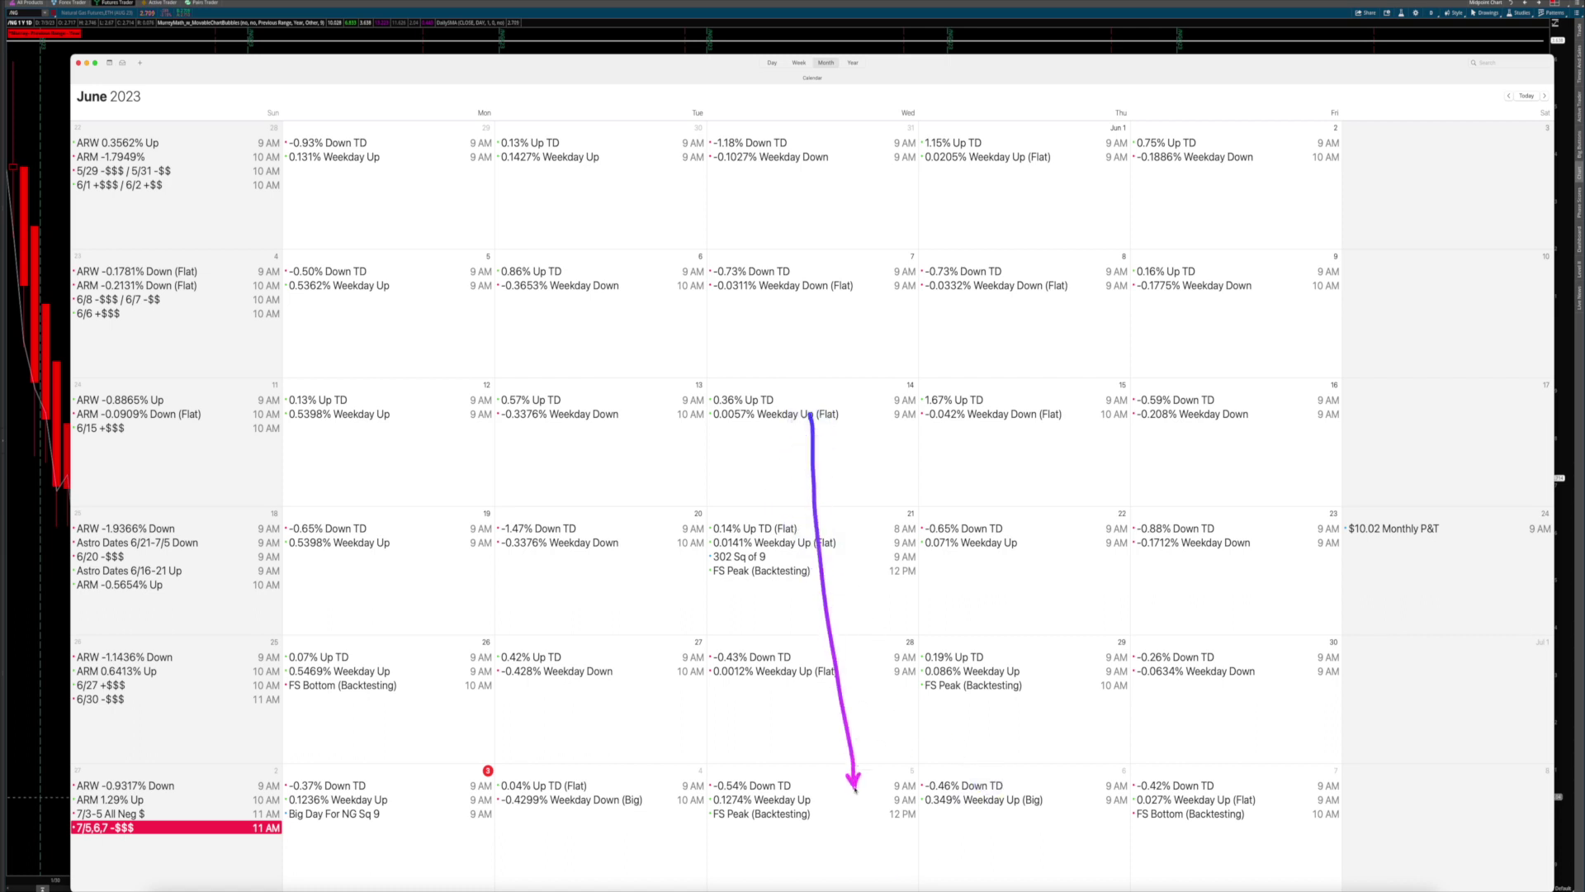
left_click_drag(944, 549, 992, 791)
left_click_drag(1172, 656, 1177, 804)
mouse_move(635, 813)
left_mouse_down()
mouse_move(763, 773)
mouse_move(953, 890)
left_mouse_up()
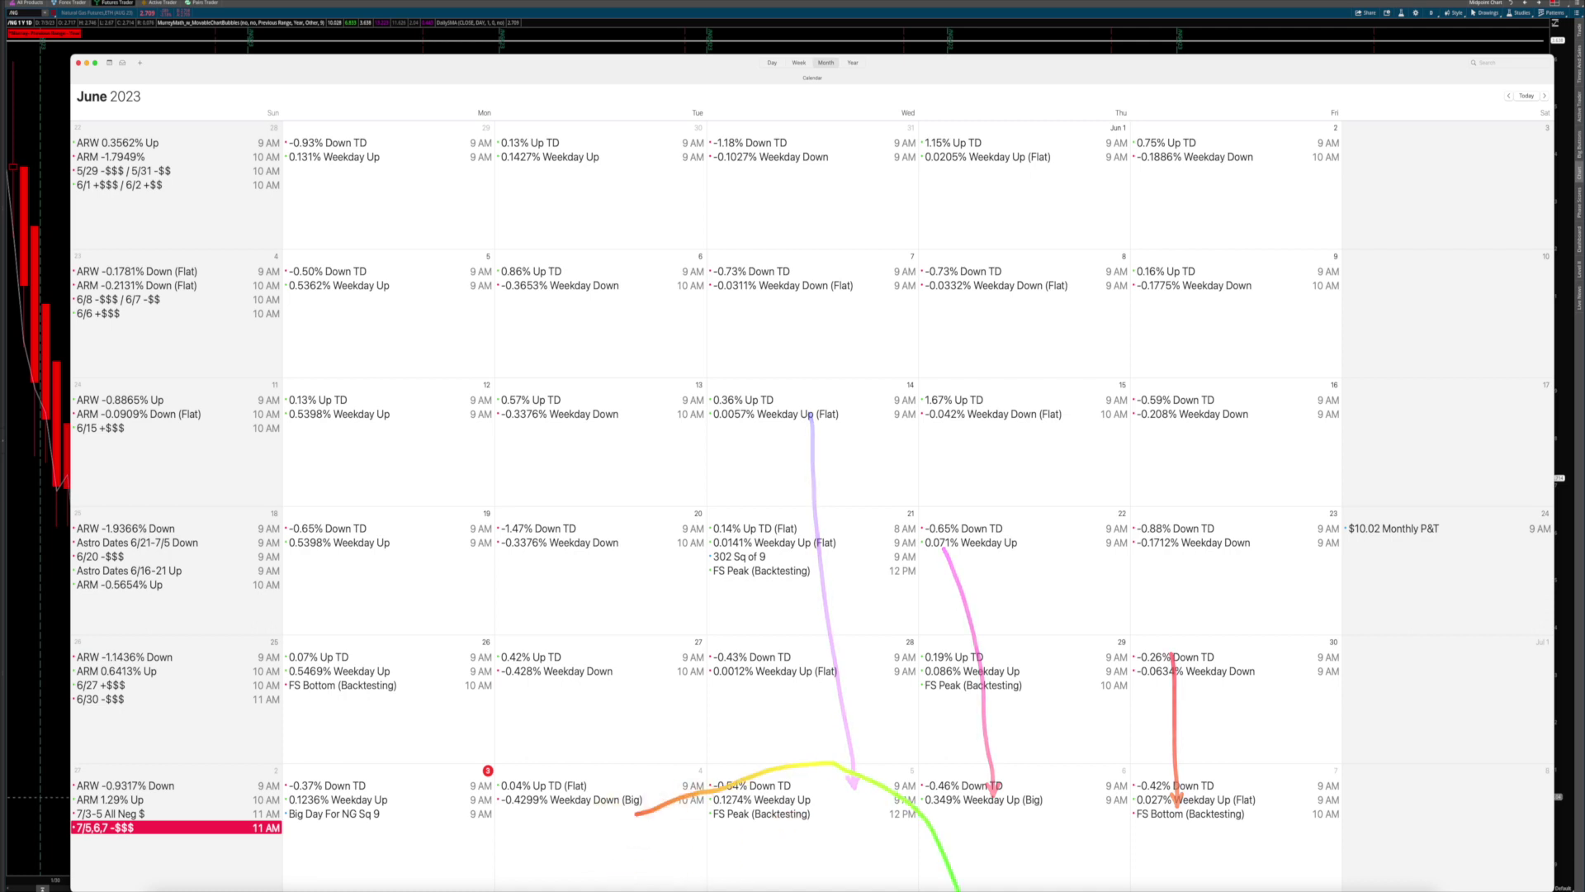
left_click_drag(969, 679, 991, 805)
left_click_drag(1145, 768, 1163, 817)
left_click_drag(832, 728, 868, 850)
left_click_drag(1009, 805, 1018, 849)
left_click_drag(1179, 809, 1180, 834)
mouse_move(791, 831)
left_mouse_down()
mouse_move(1016, 807)
mouse_move(1123, 890)
mouse_move(797, 805)
mouse_move(991, 756)
mouse_move(1165, 853)
left_mouse_up()
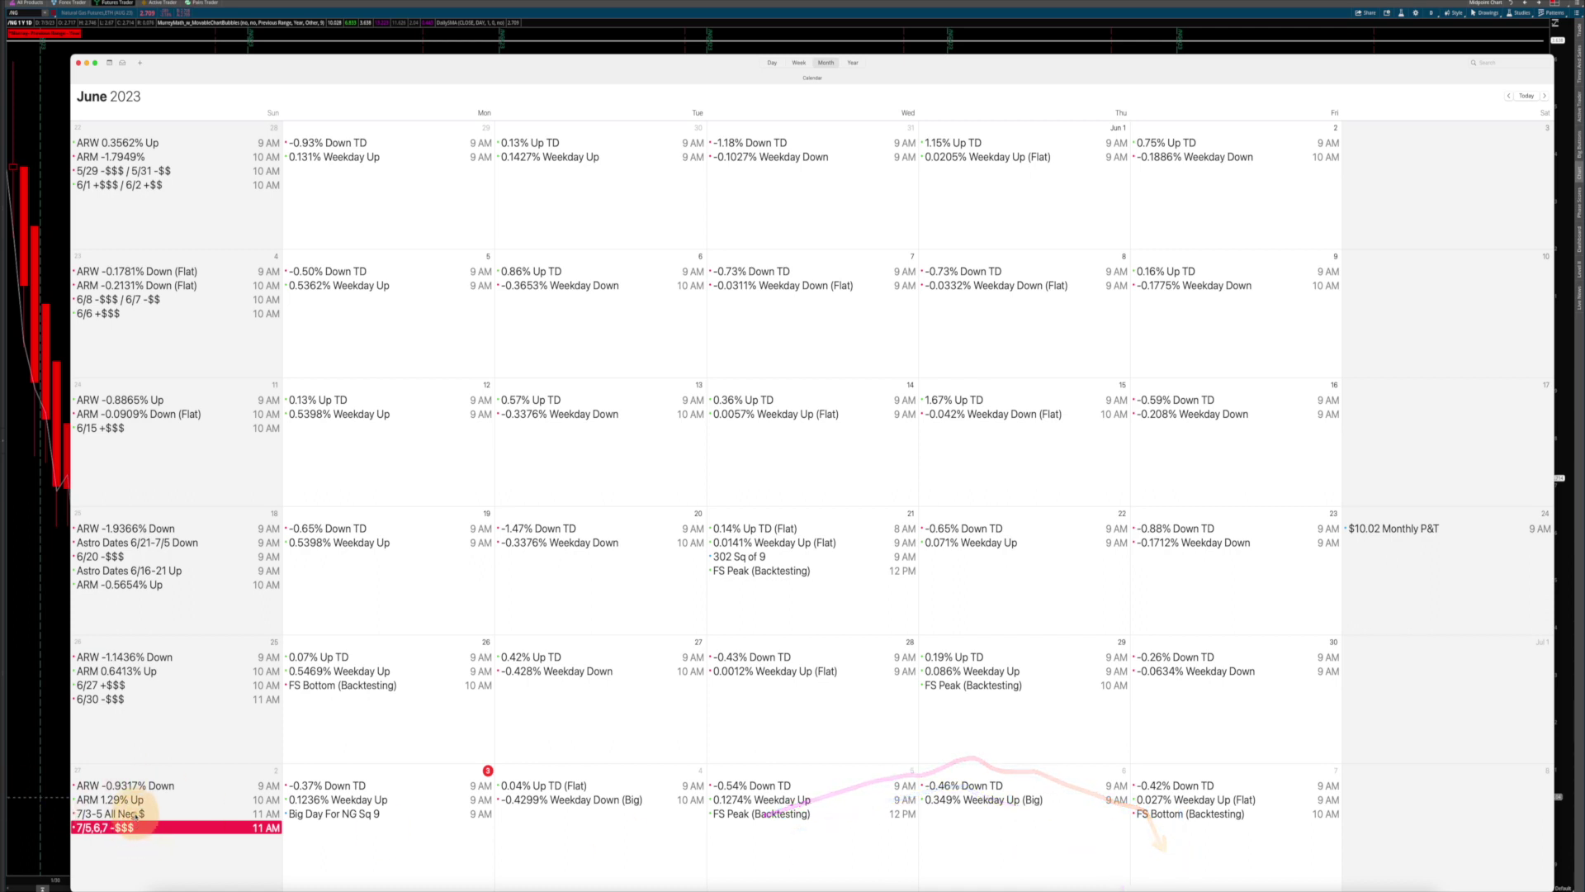
mouse_move(380, 845)
left_mouse_down()
mouse_move(661, 786)
mouse_move(1062, 765)
mouse_move(1282, 828)
left_mouse_up()
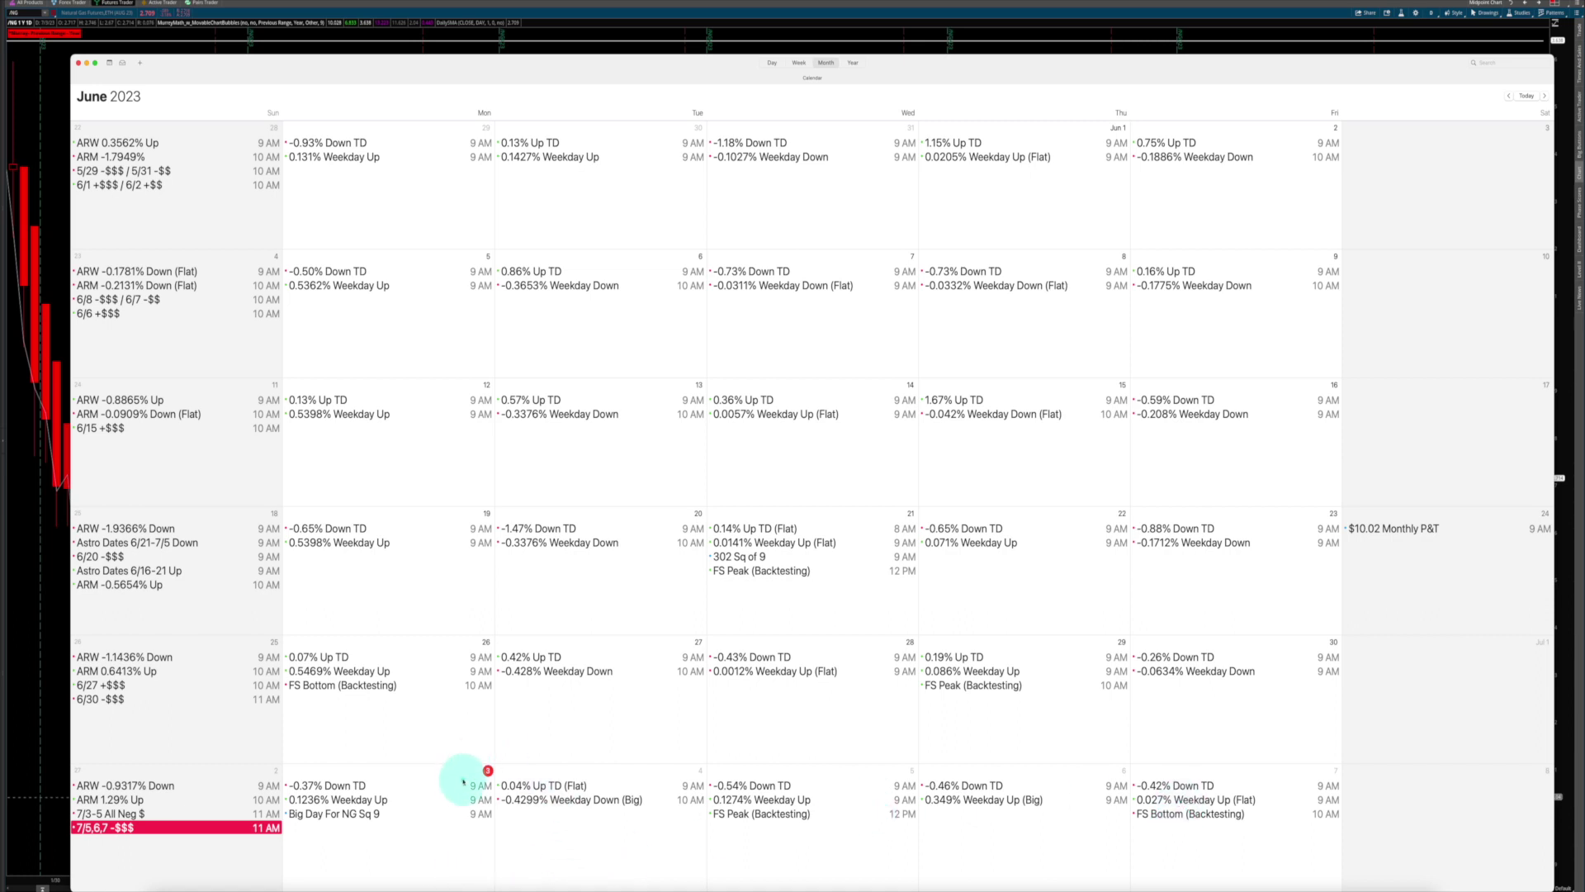
left_click_drag(600, 719, 628, 791)
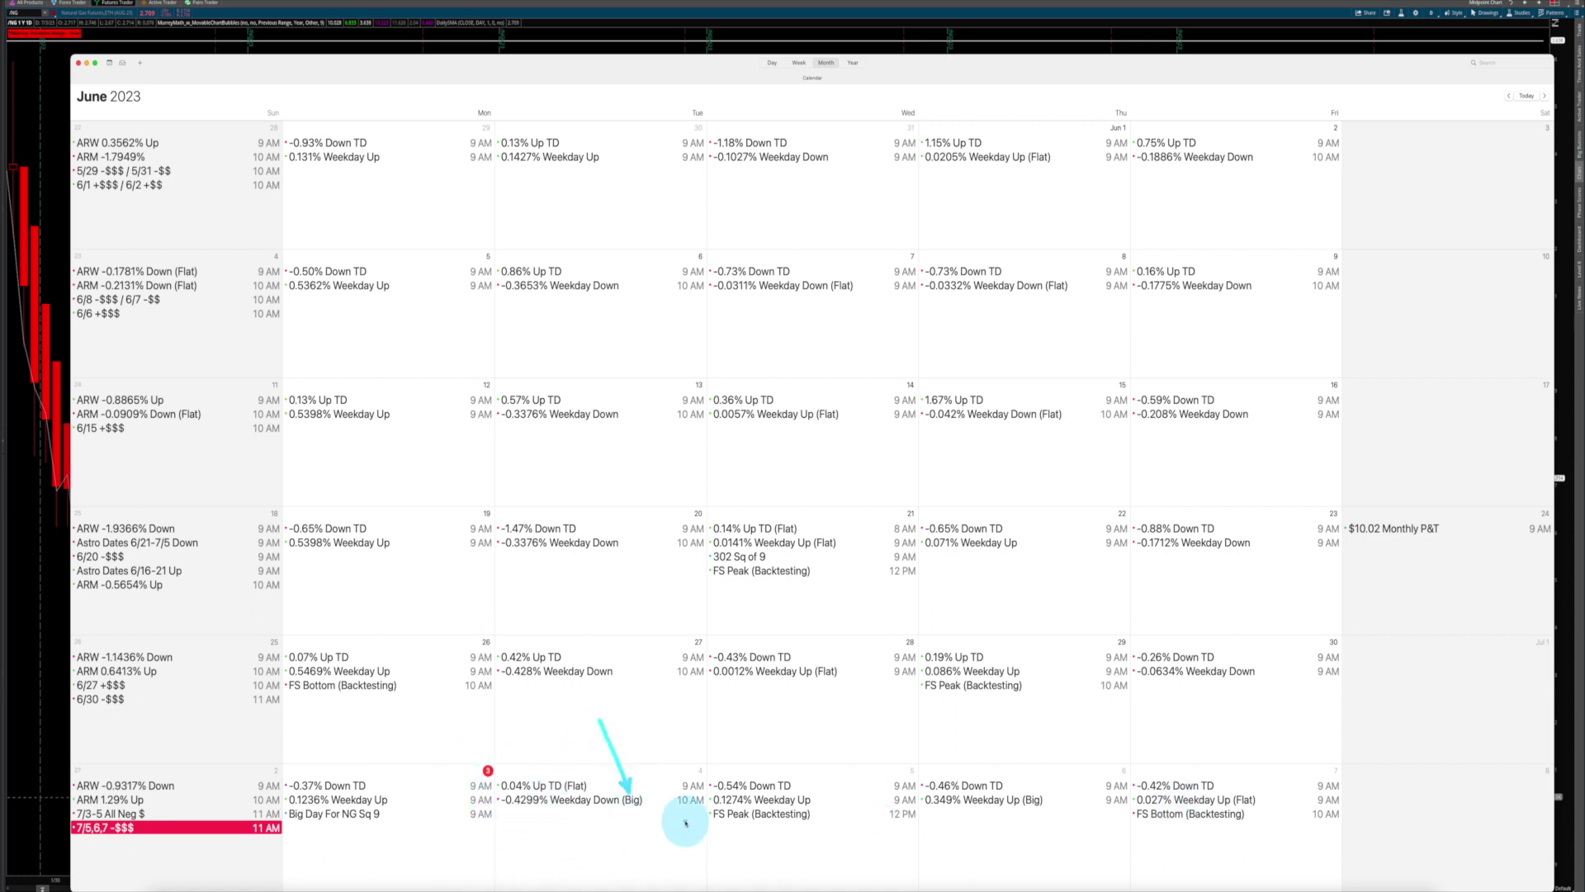
left_click_drag(544, 838, 663, 844)
mouse_move(357, 860)
left_mouse_down()
mouse_move(438, 813)
mouse_move(698, 833)
left_mouse_up()
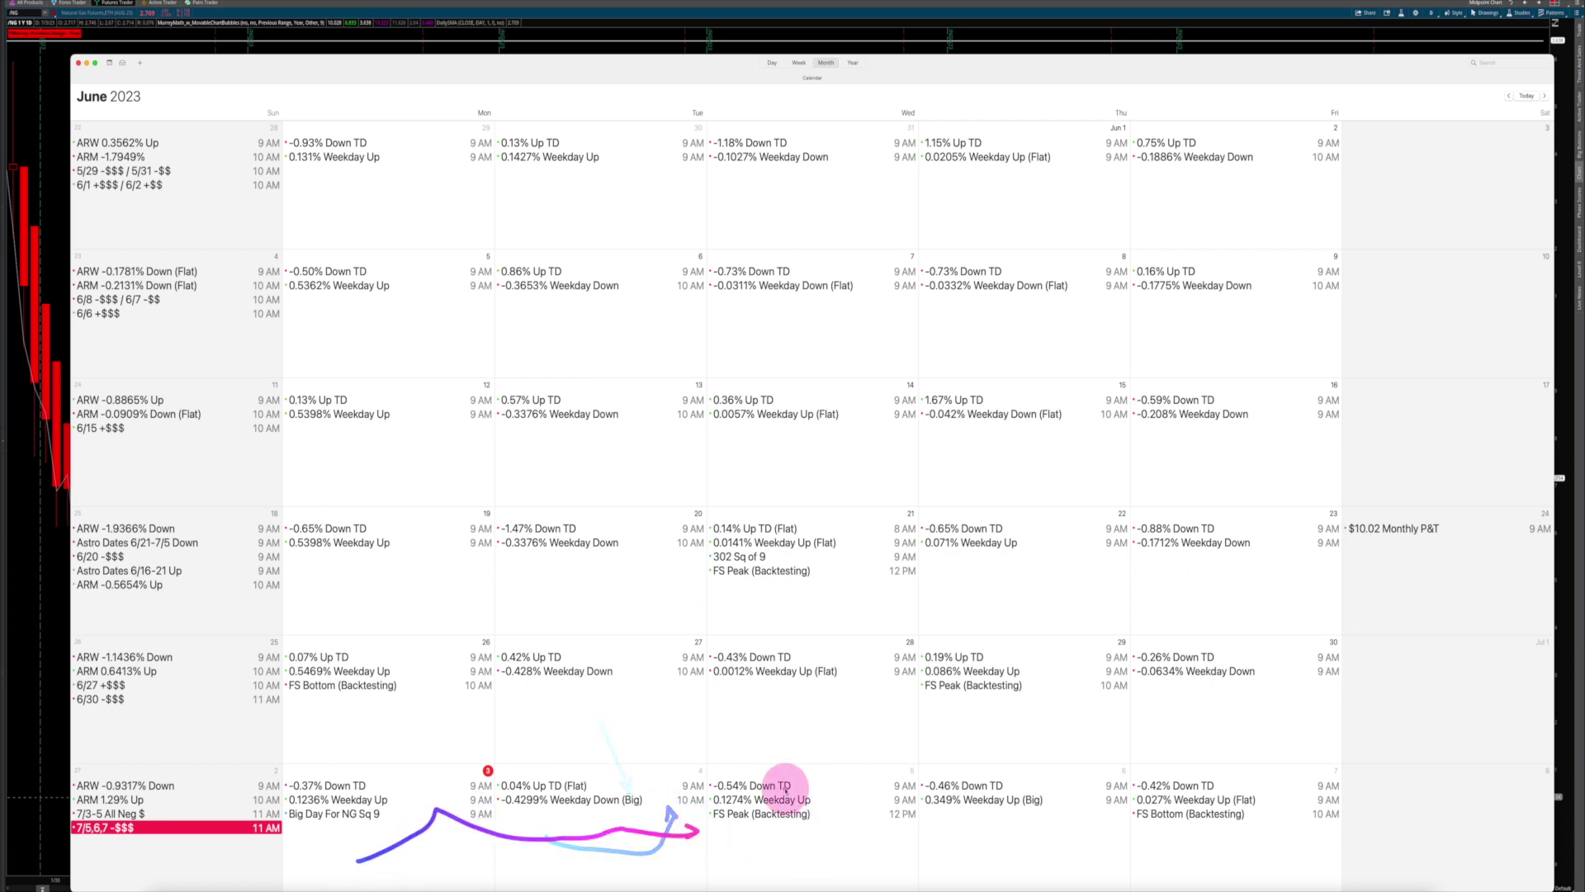
left_click_drag(363, 833, 417, 875)
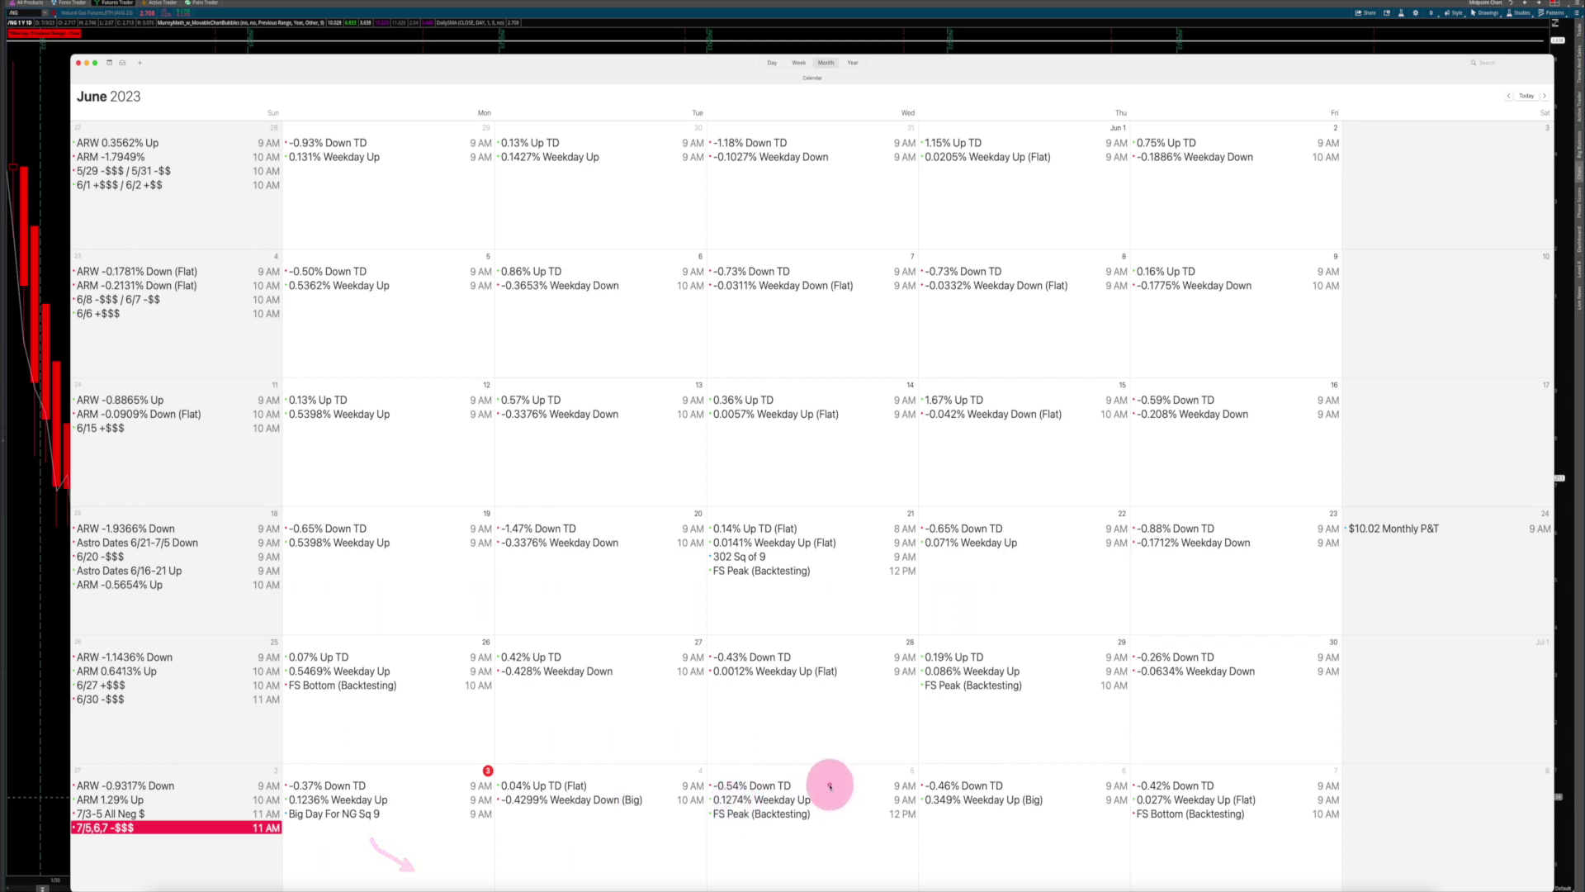
left_click_drag(828, 780, 858, 890)
left_click_drag(997, 769, 1021, 862)
left_click_drag(1167, 768, 1187, 859)
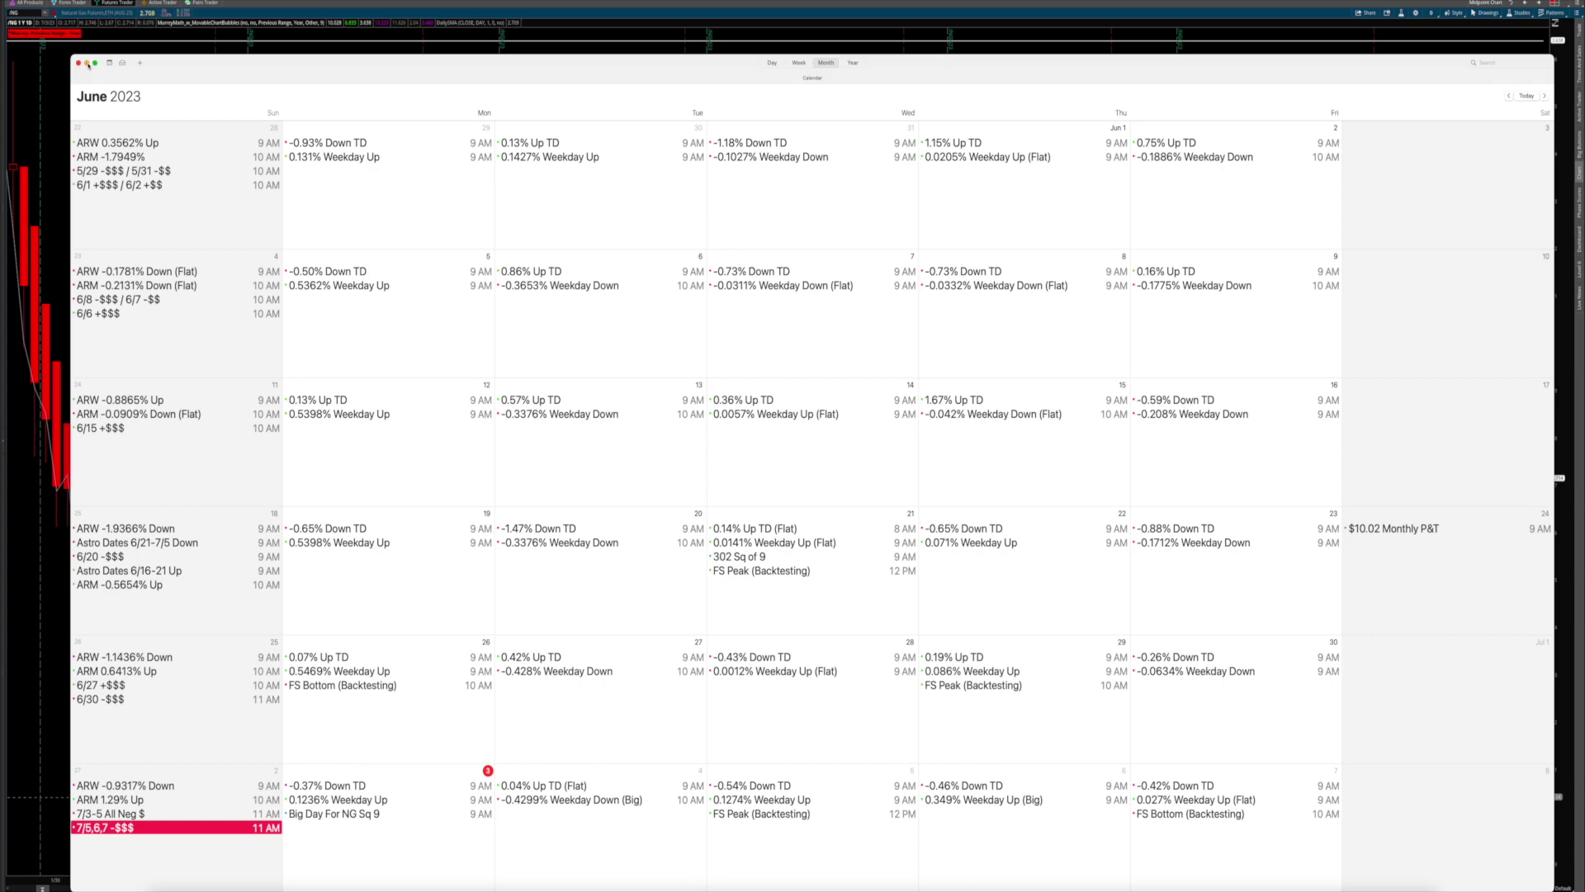
left_click(86, 64)
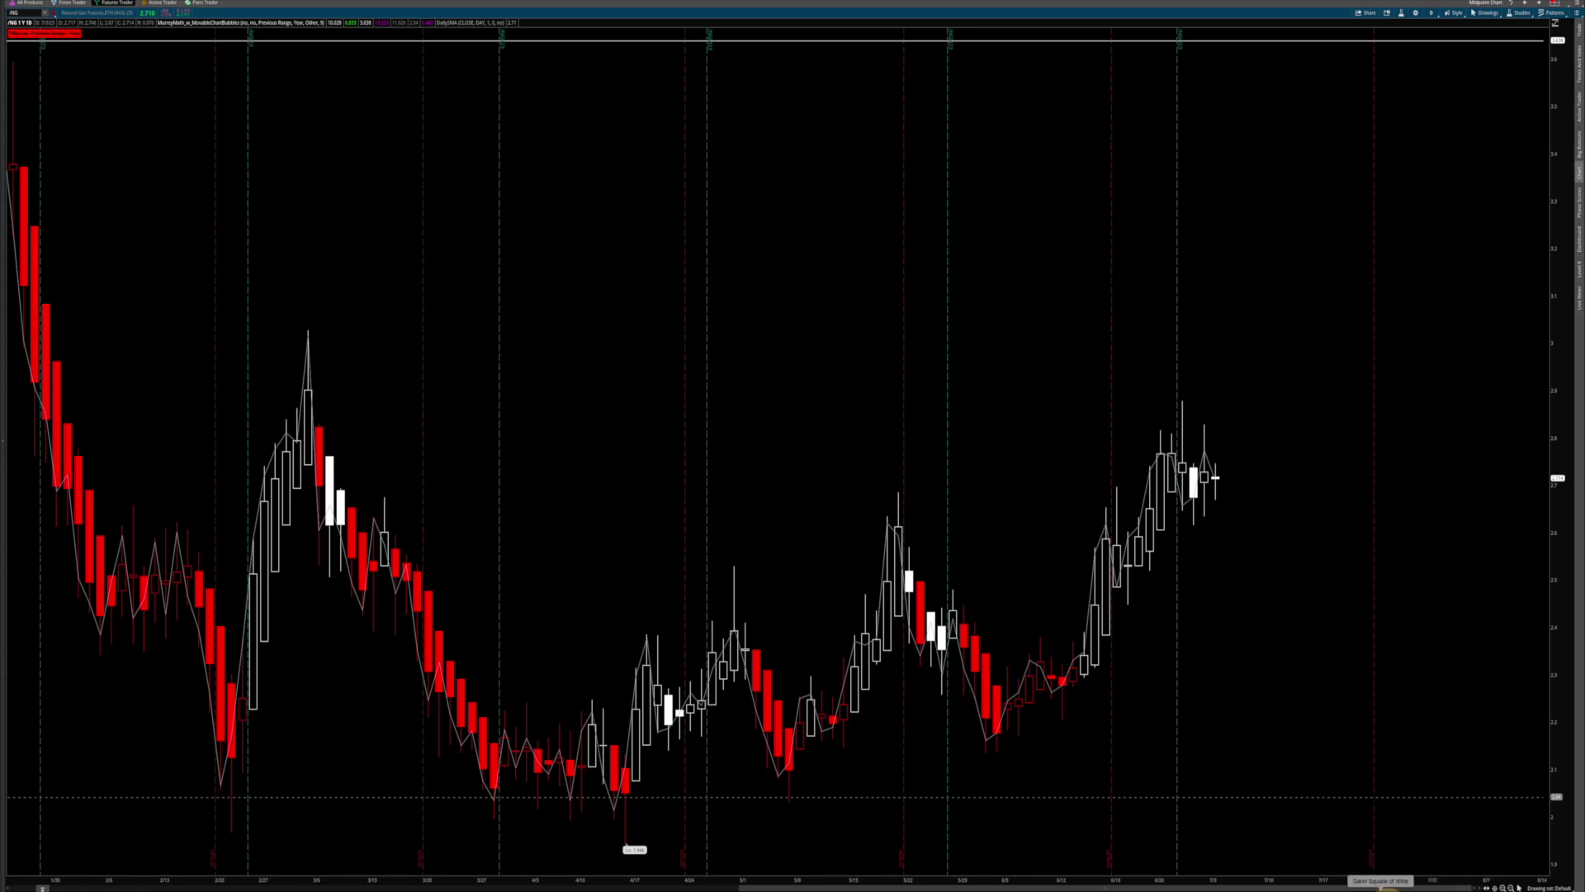
Step: Restore the Gann Square of Nine and sketch arrows pointing to 314, 247 and 13
left_click(1377, 887)
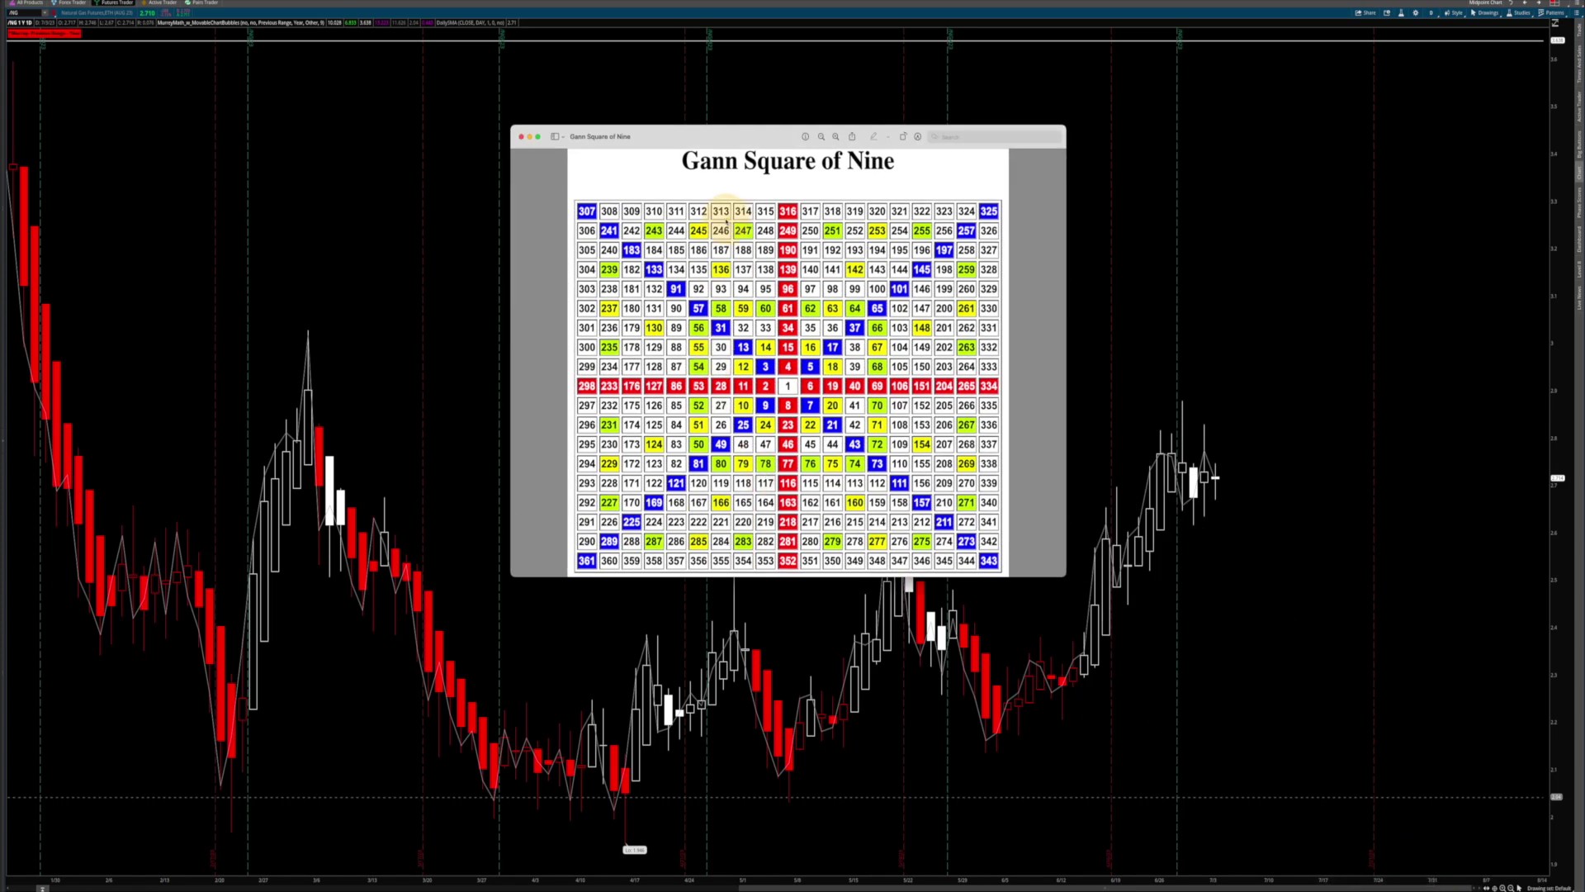
left_click_drag(746, 156, 745, 203)
left_click_drag(743, 216, 744, 232)
left_click_drag(729, 296, 737, 353)
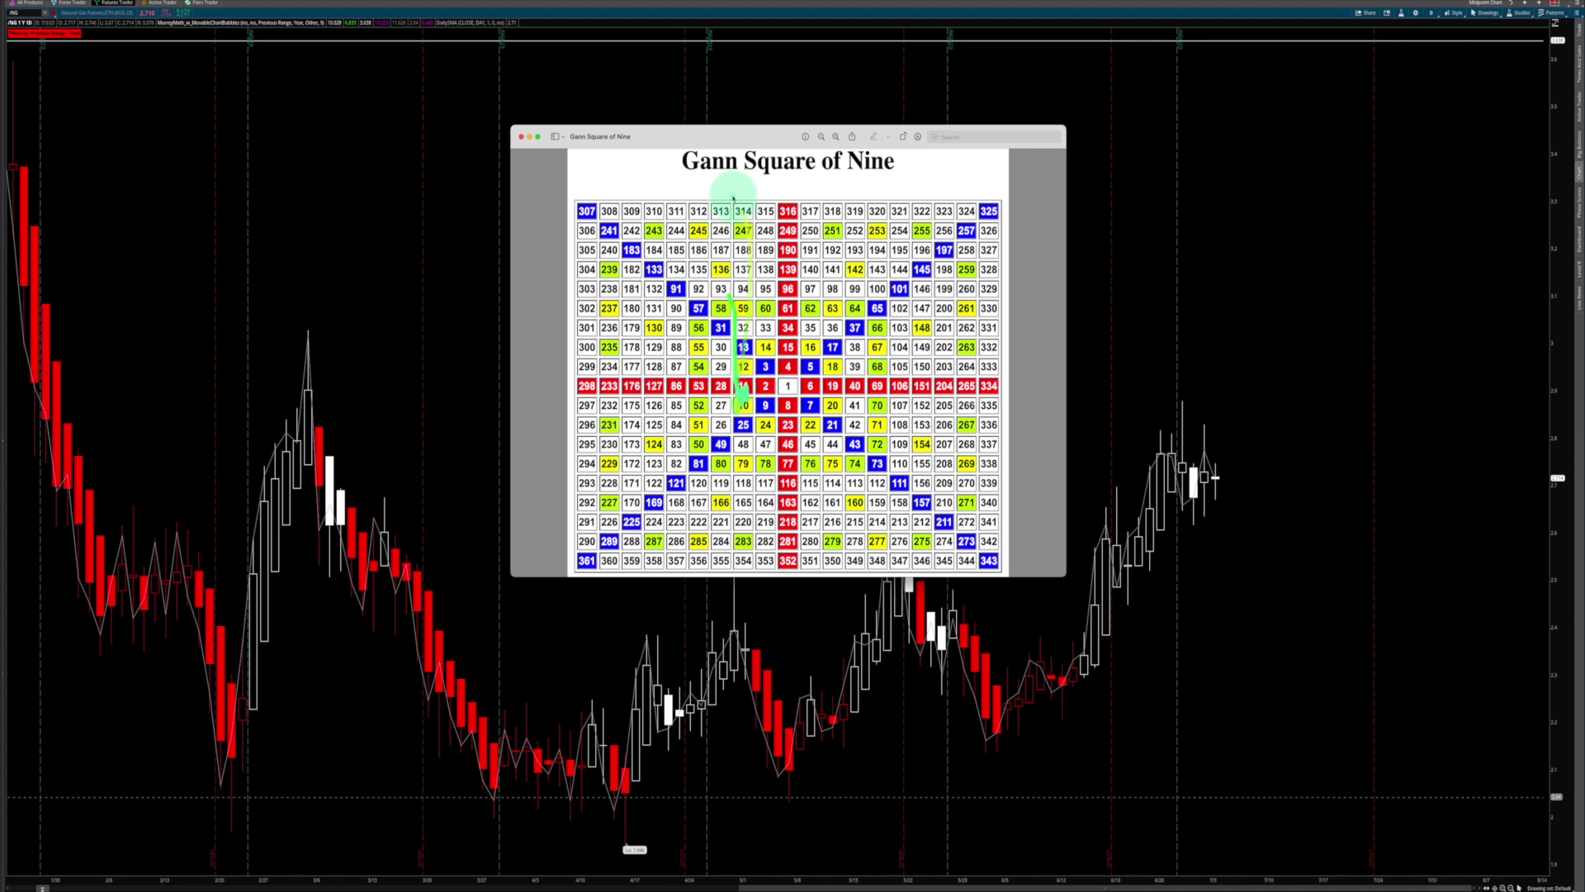
Step: Trace arrows down to 138, up from 10, and along the top row to 316
left_click_drag(744, 165, 742, 249)
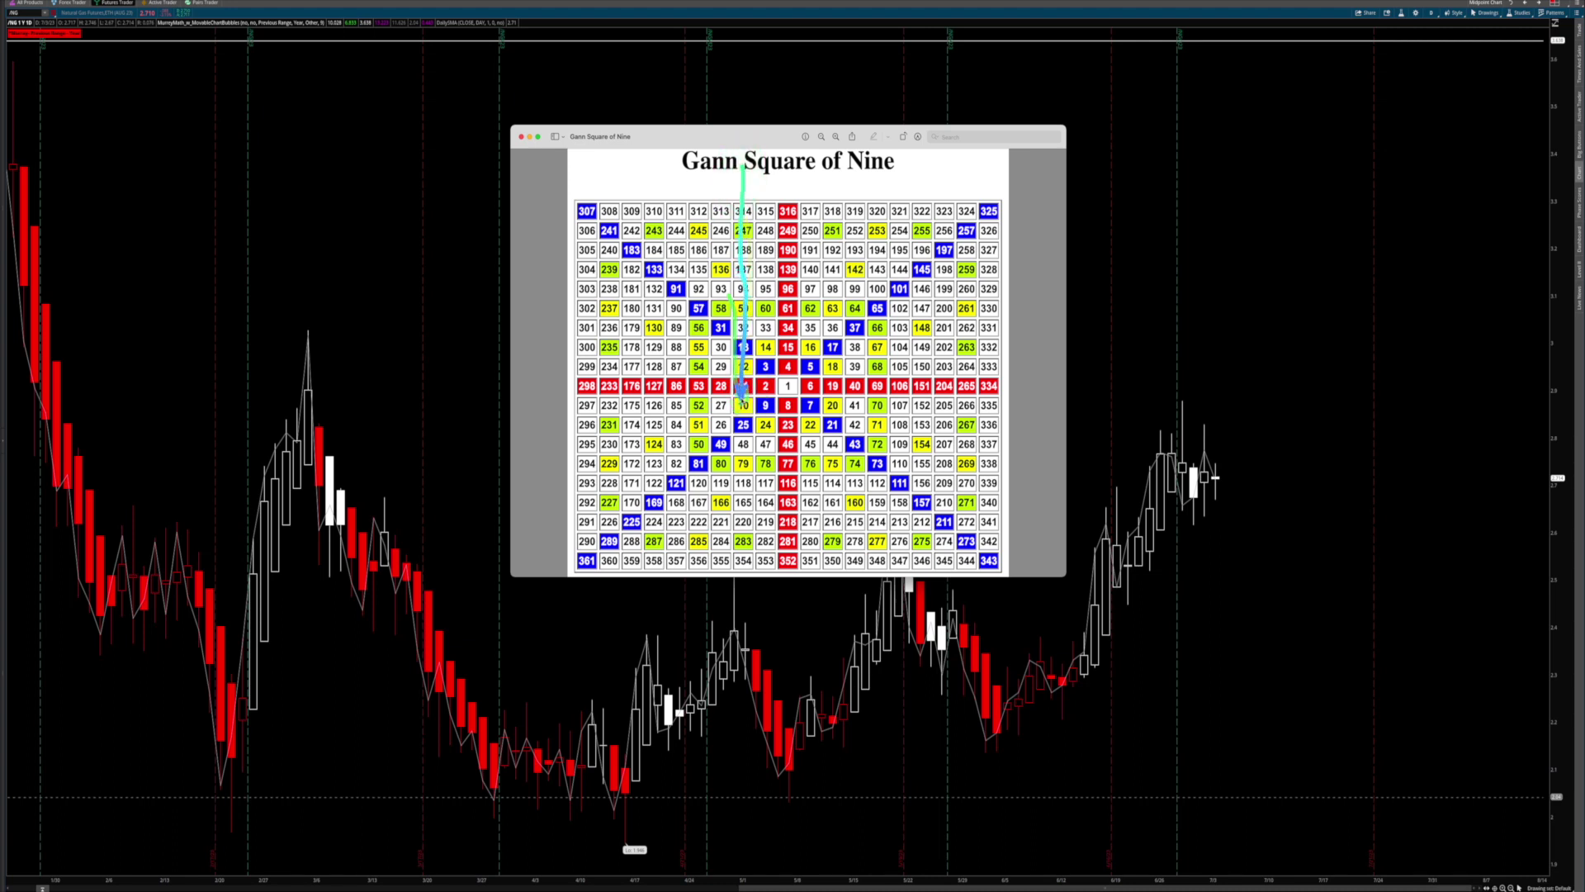
mouse_move(742, 408)
left_mouse_down()
mouse_move(743, 174)
mouse_move(761, 189)
left_mouse_up()
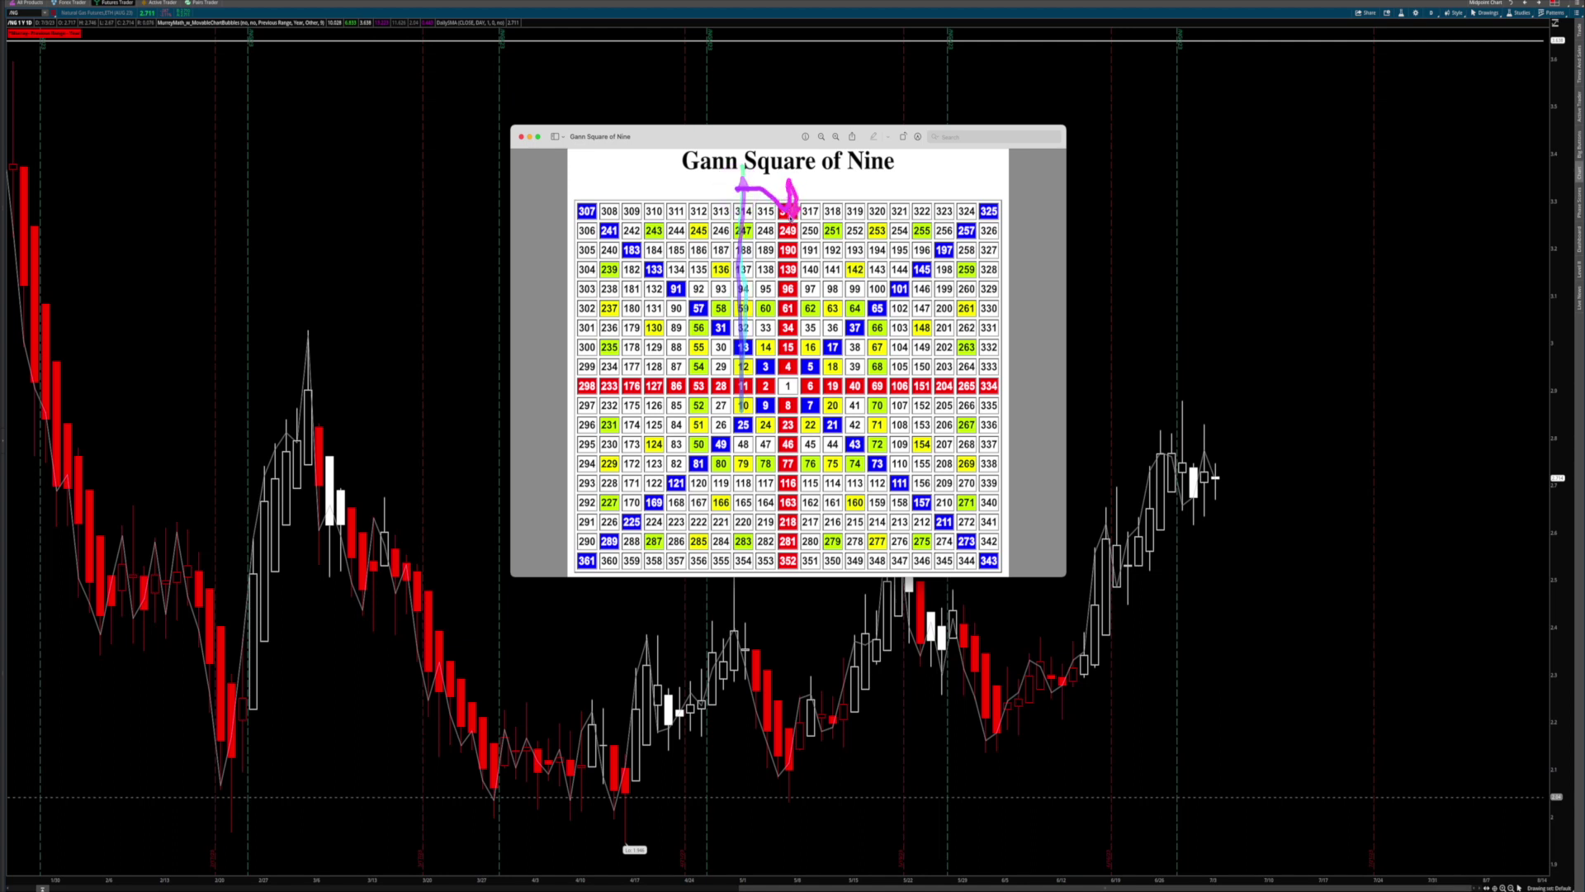
left_click_drag(643, 183, 780, 174)
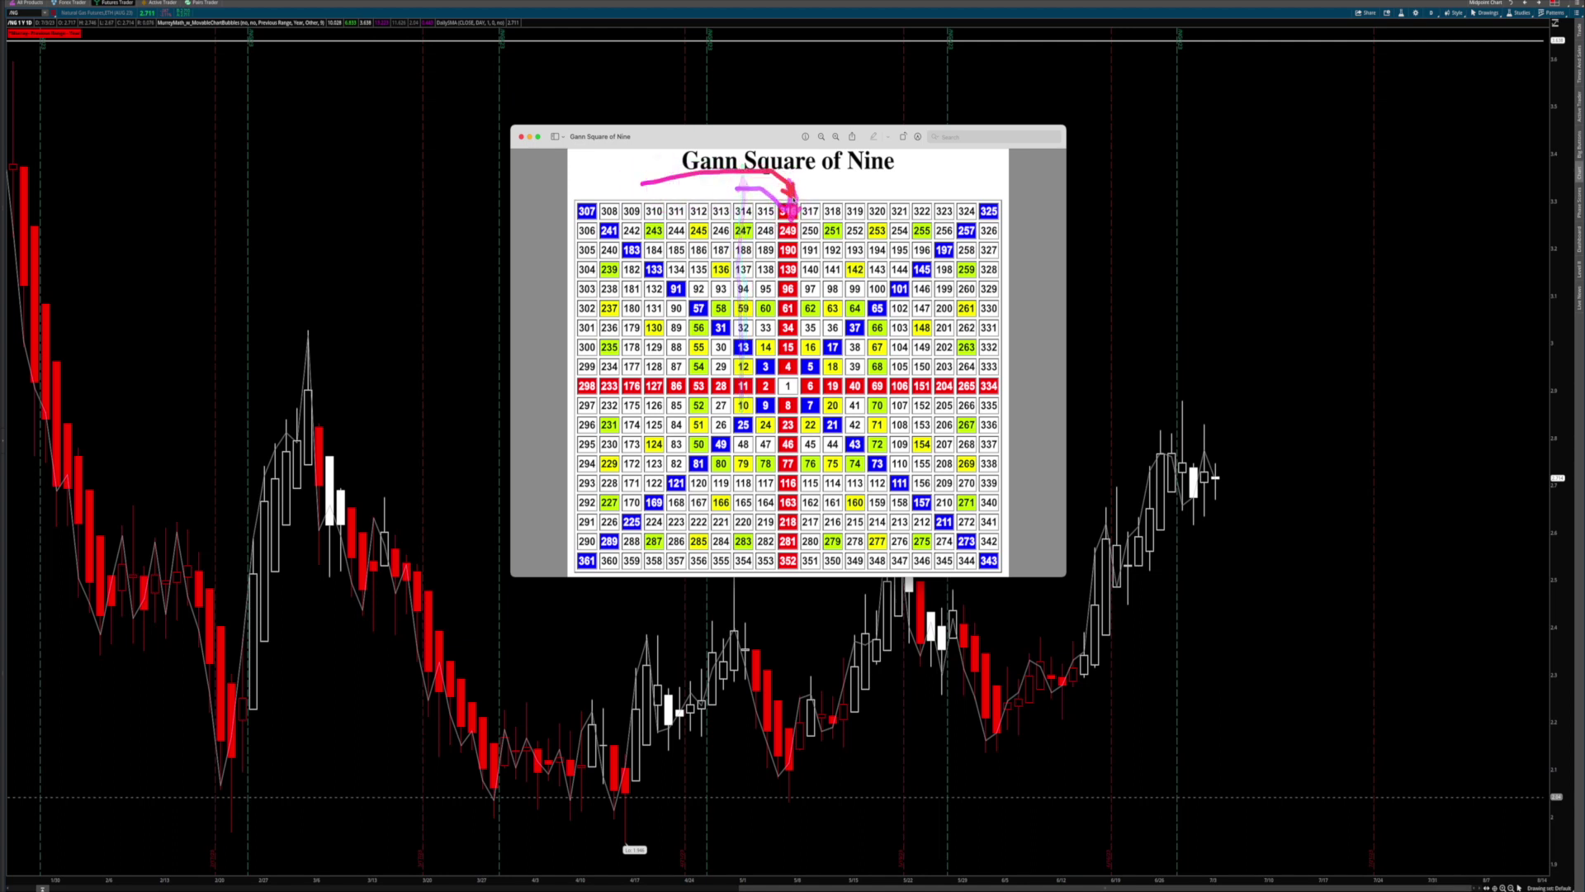
left_click(800, 201)
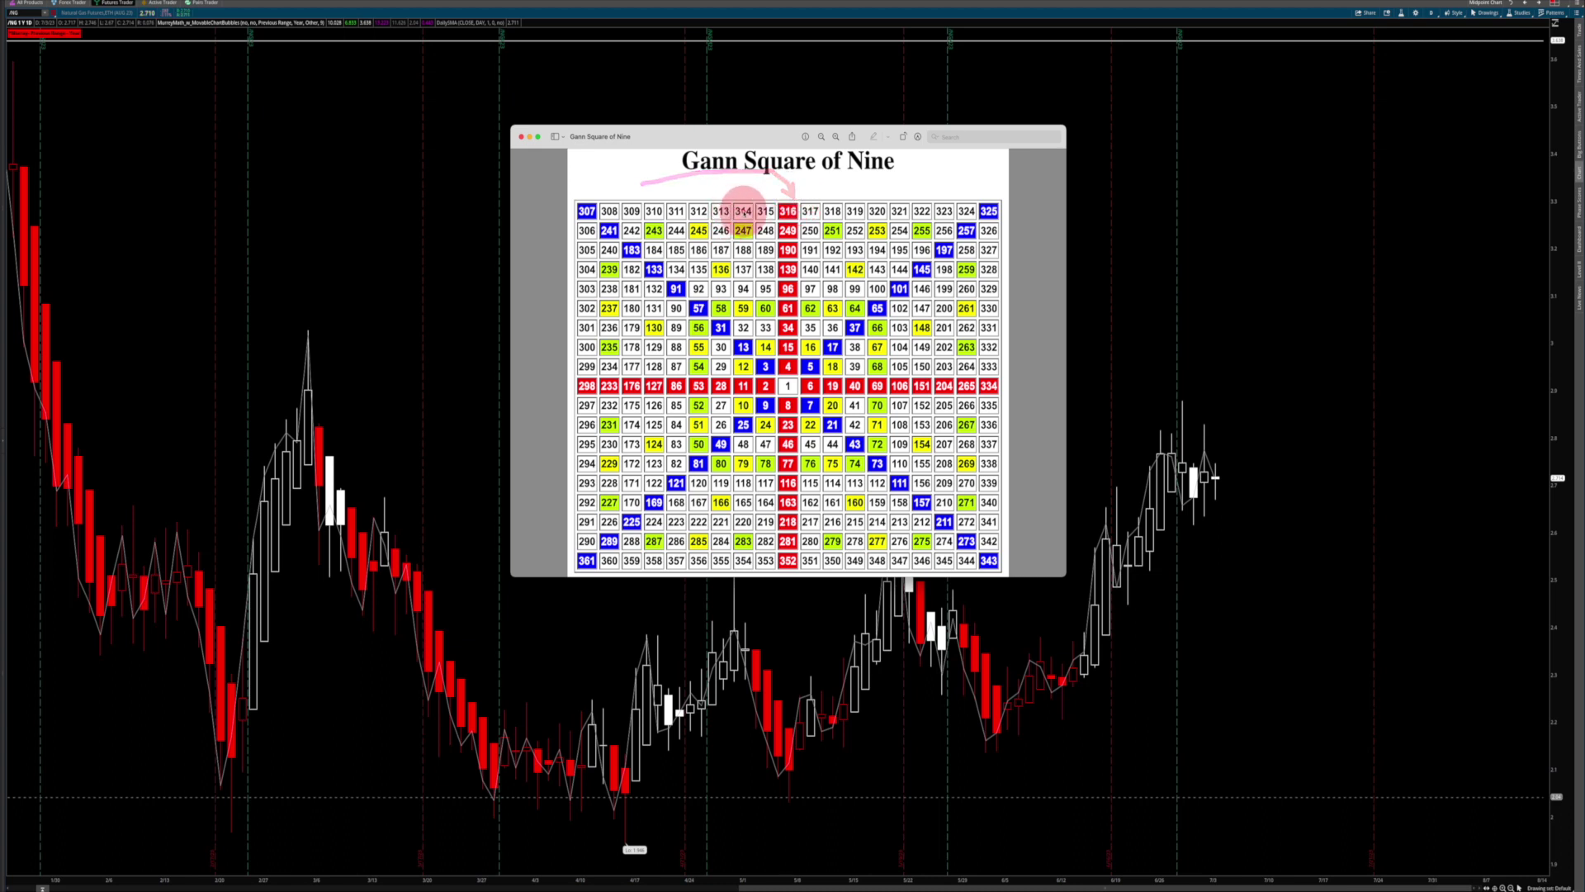
left_click_drag(1159, 455, 1239, 475)
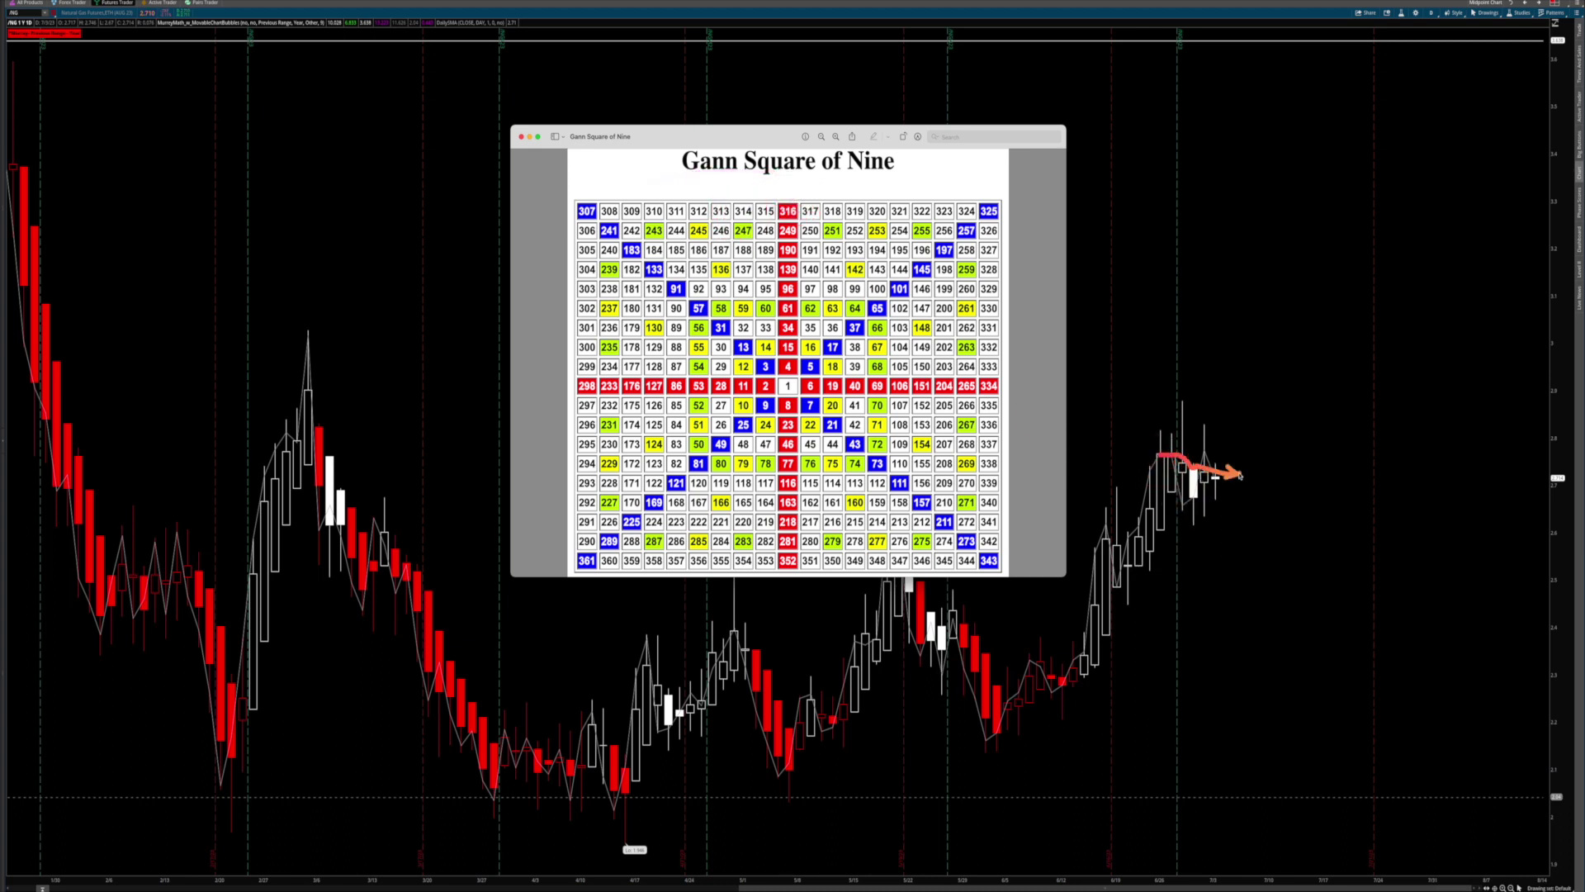
left_click_drag(1249, 537, 1272, 584)
mouse_move(702, 170)
left_mouse_down()
mouse_move(748, 162)
mouse_move(781, 203)
mouse_move(742, 194)
mouse_move(745, 211)
left_mouse_up()
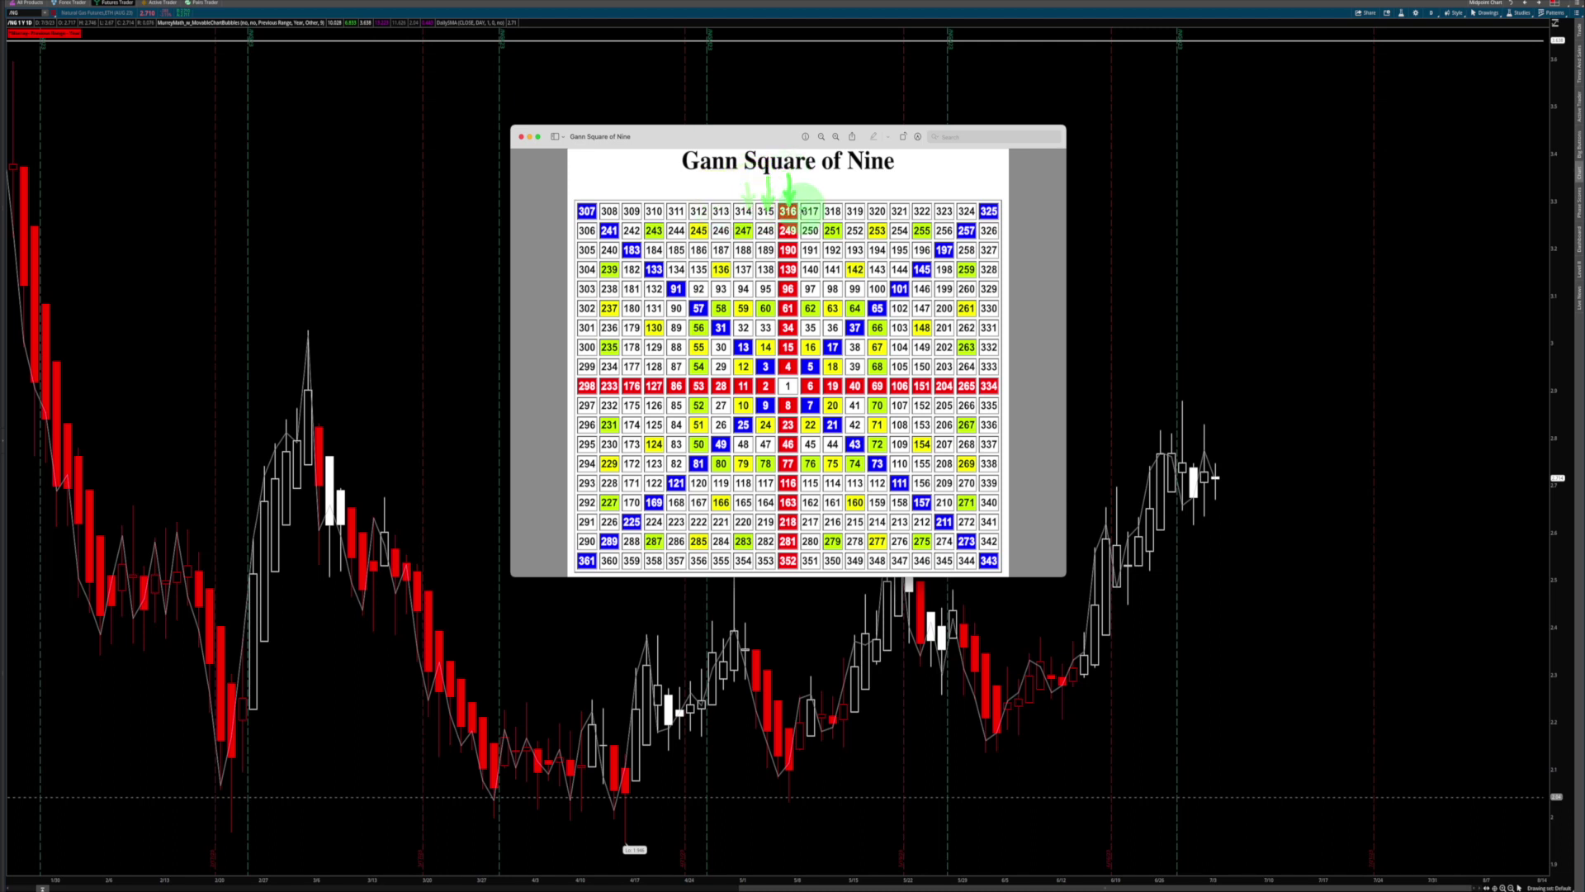
left_click_drag(772, 186, 788, 203)
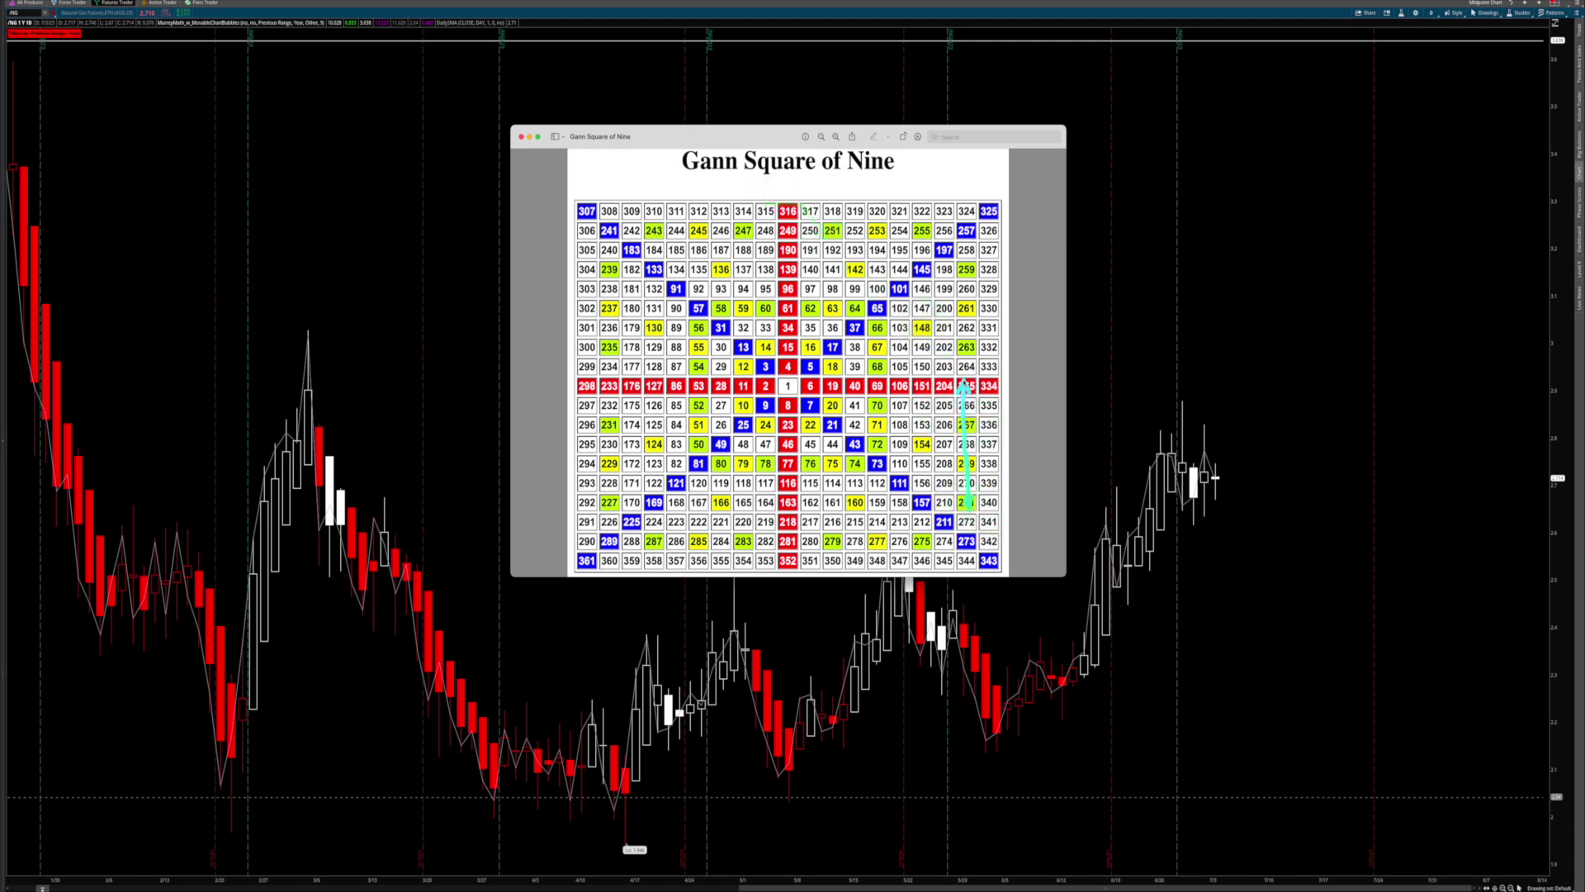
mouse_move(963, 381)
left_mouse_down()
mouse_move(963, 244)
mouse_move(774, 219)
left_mouse_up()
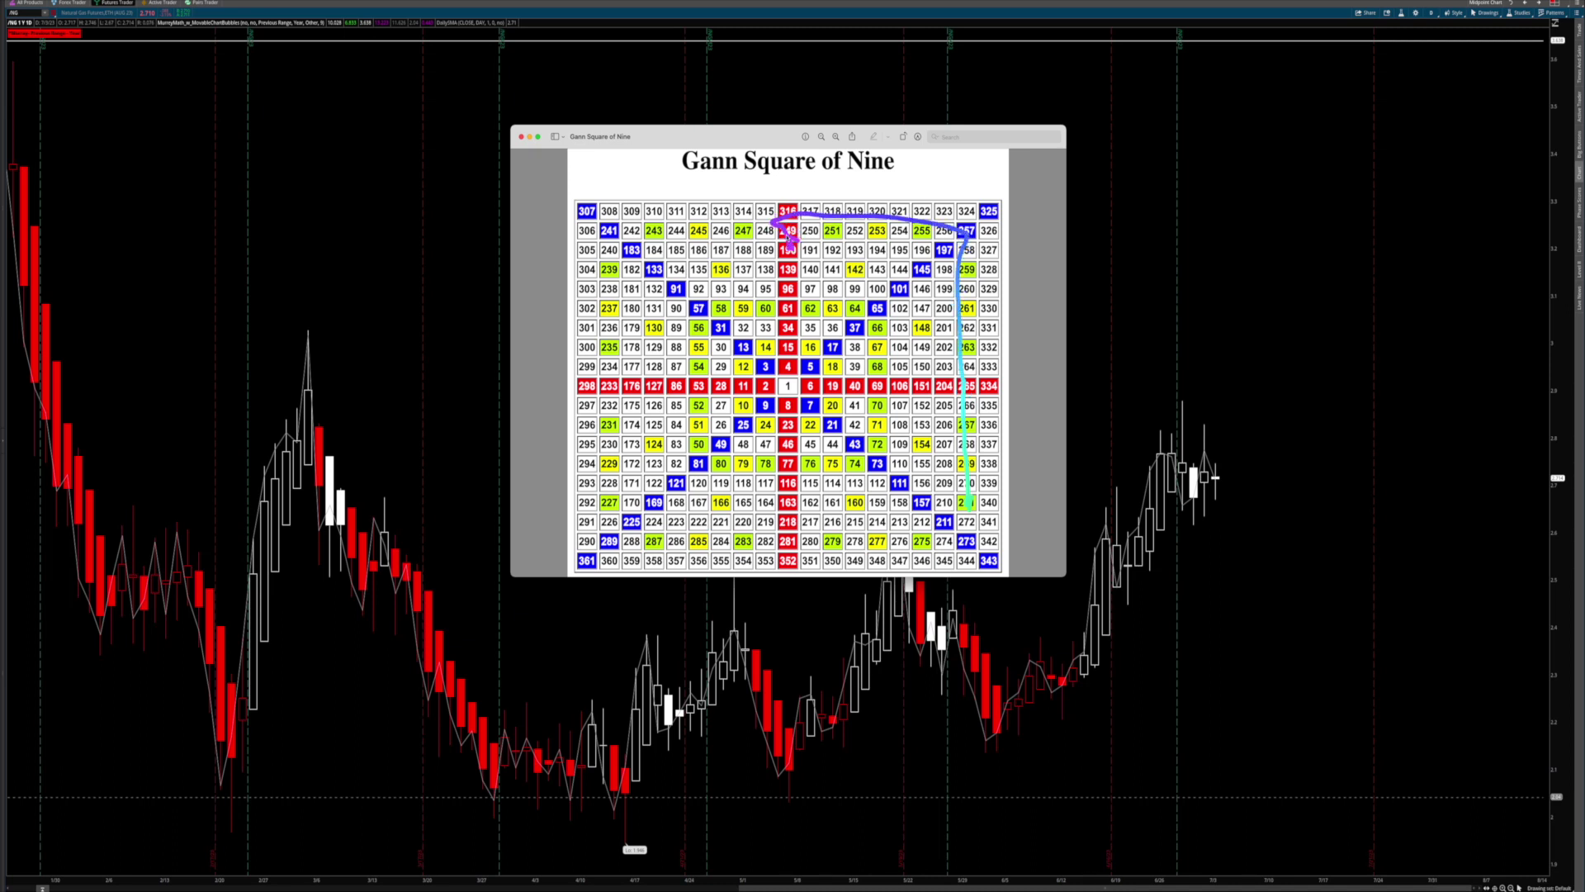
left_click_drag(797, 167, 796, 200)
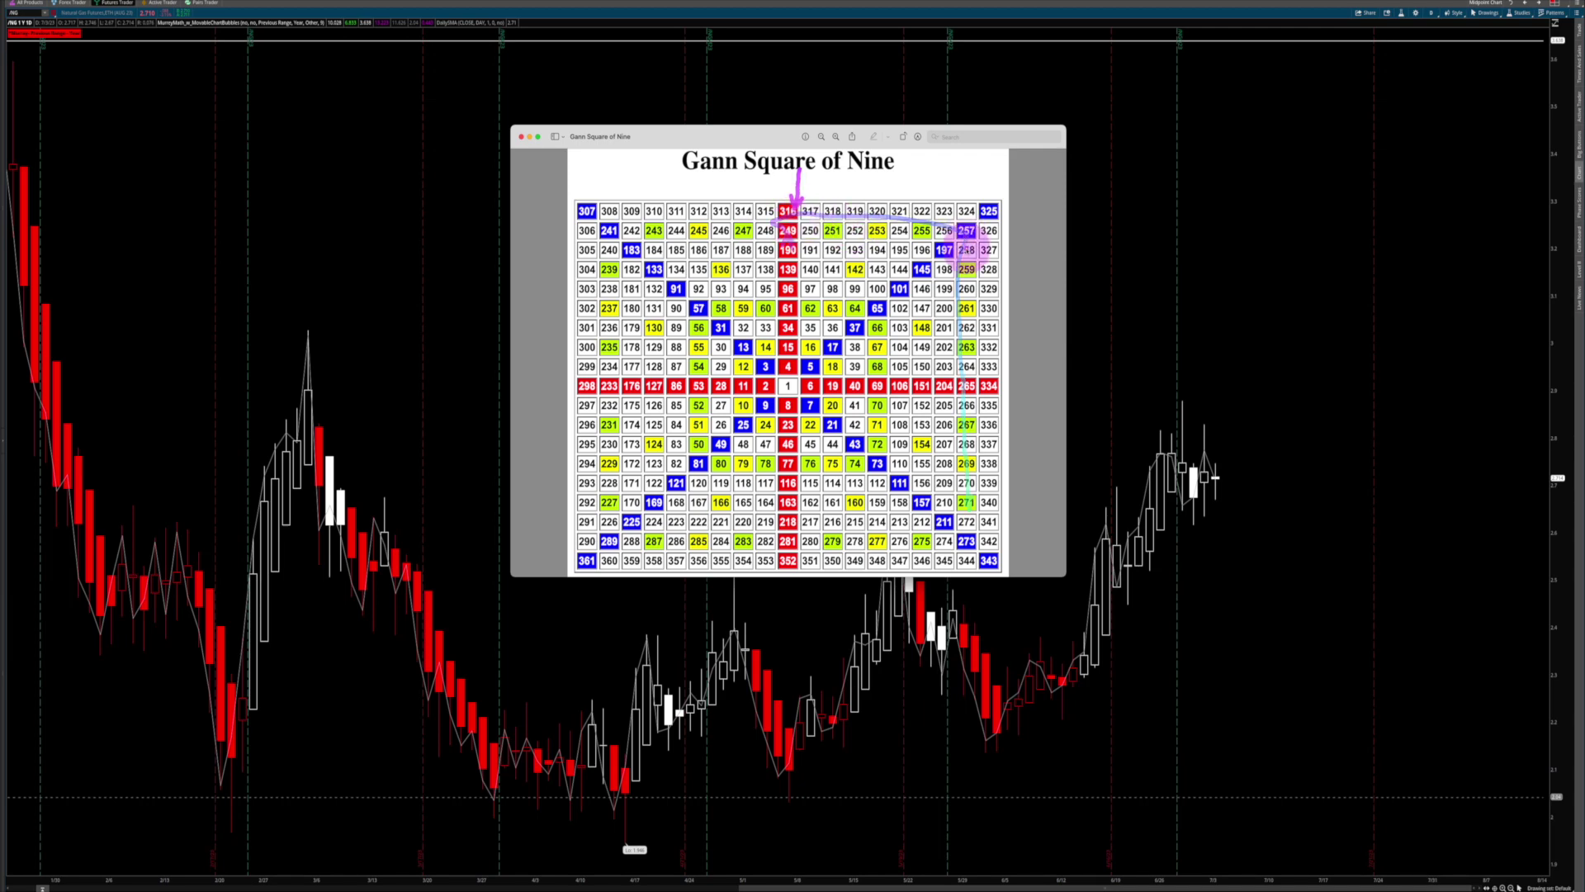
left_click_drag(1169, 449, 1216, 477)
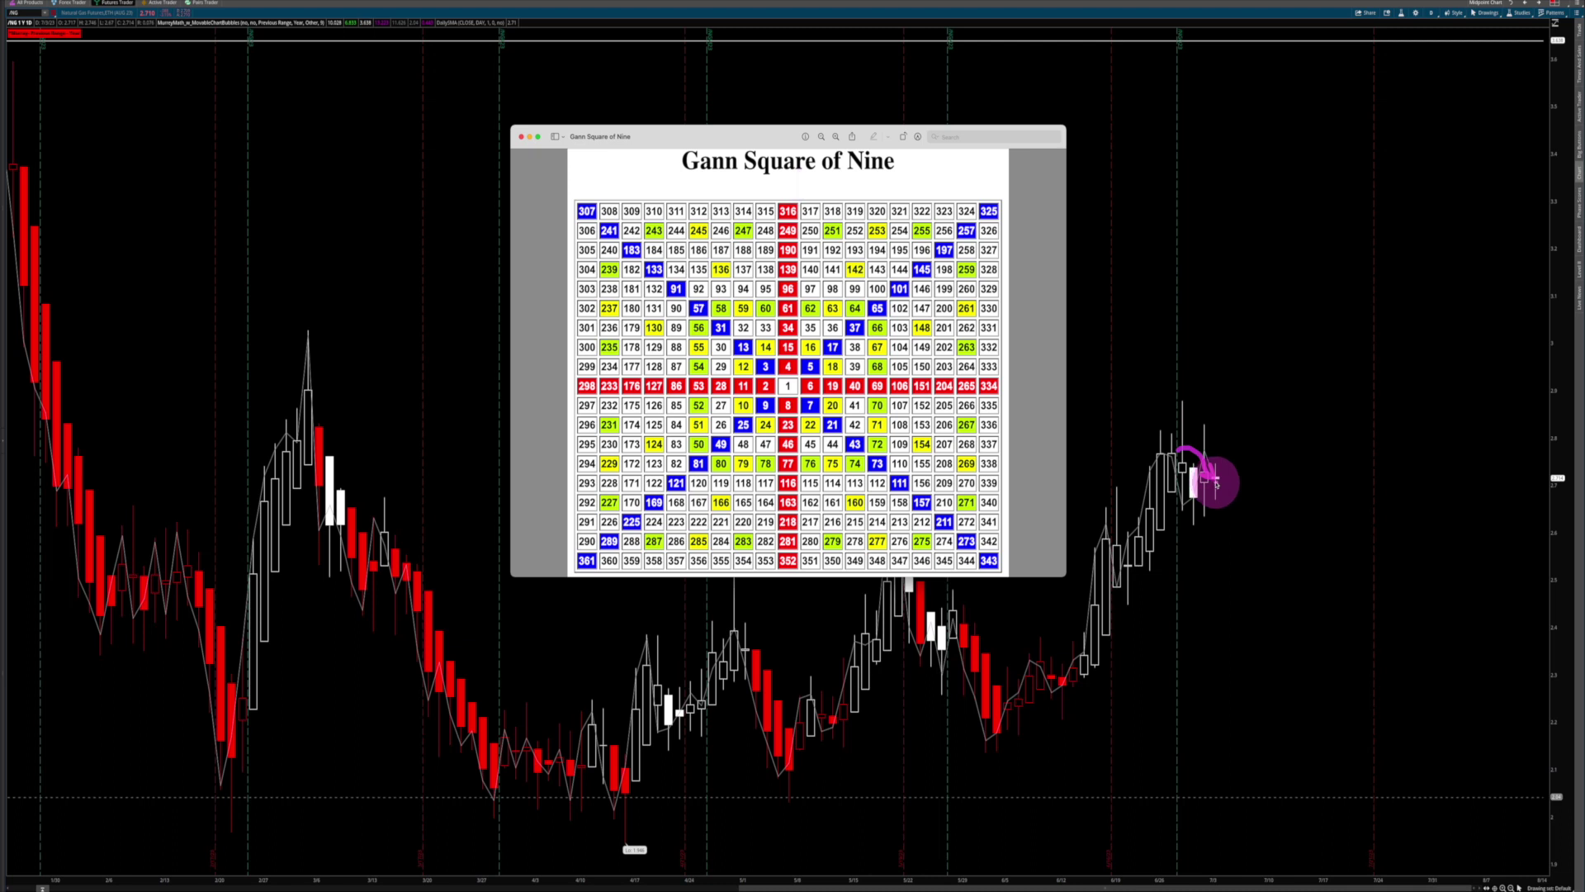
left_click_drag(1181, 456, 1192, 459)
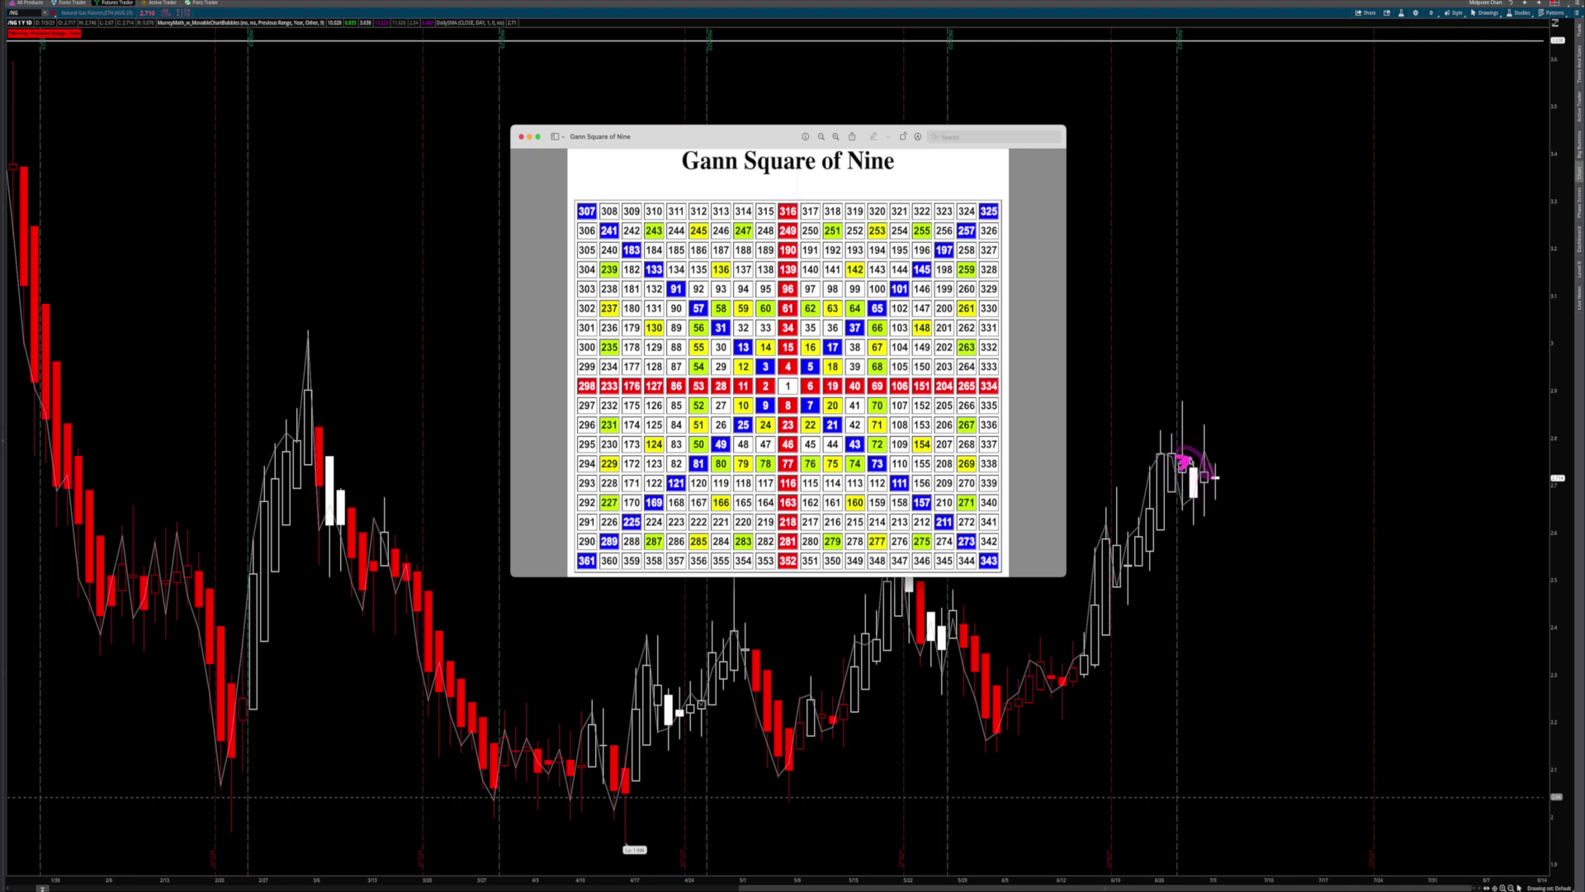
left_click_drag(1024, 717, 1182, 433)
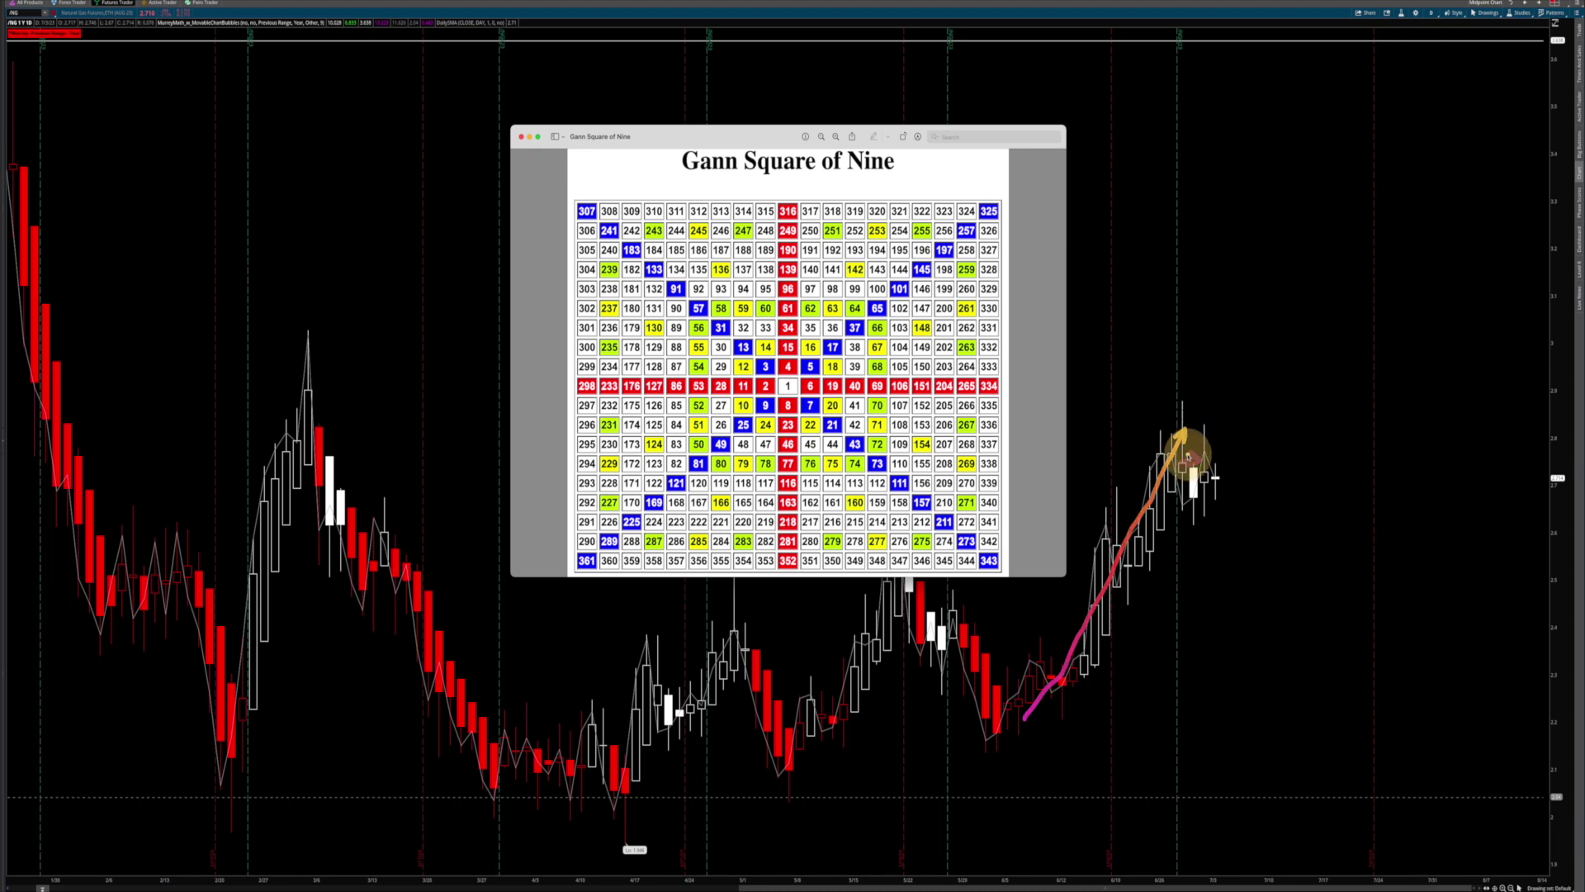
left_click_drag(1186, 457, 1241, 577)
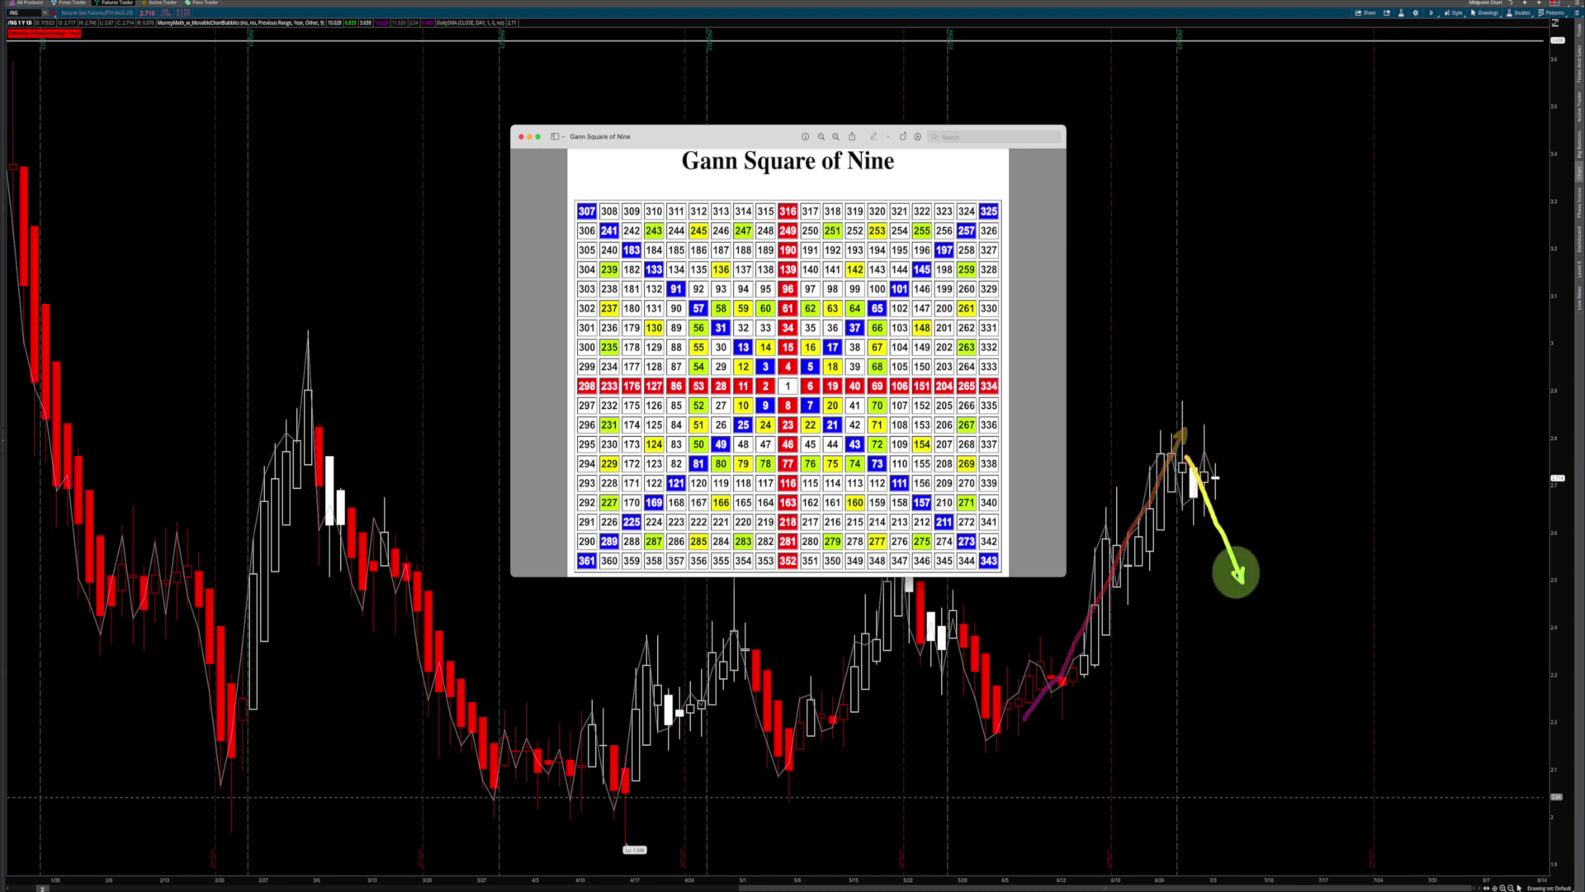
mouse_move(1168, 505)
left_mouse_down()
mouse_move(1188, 498)
mouse_move(1249, 354)
left_mouse_up()
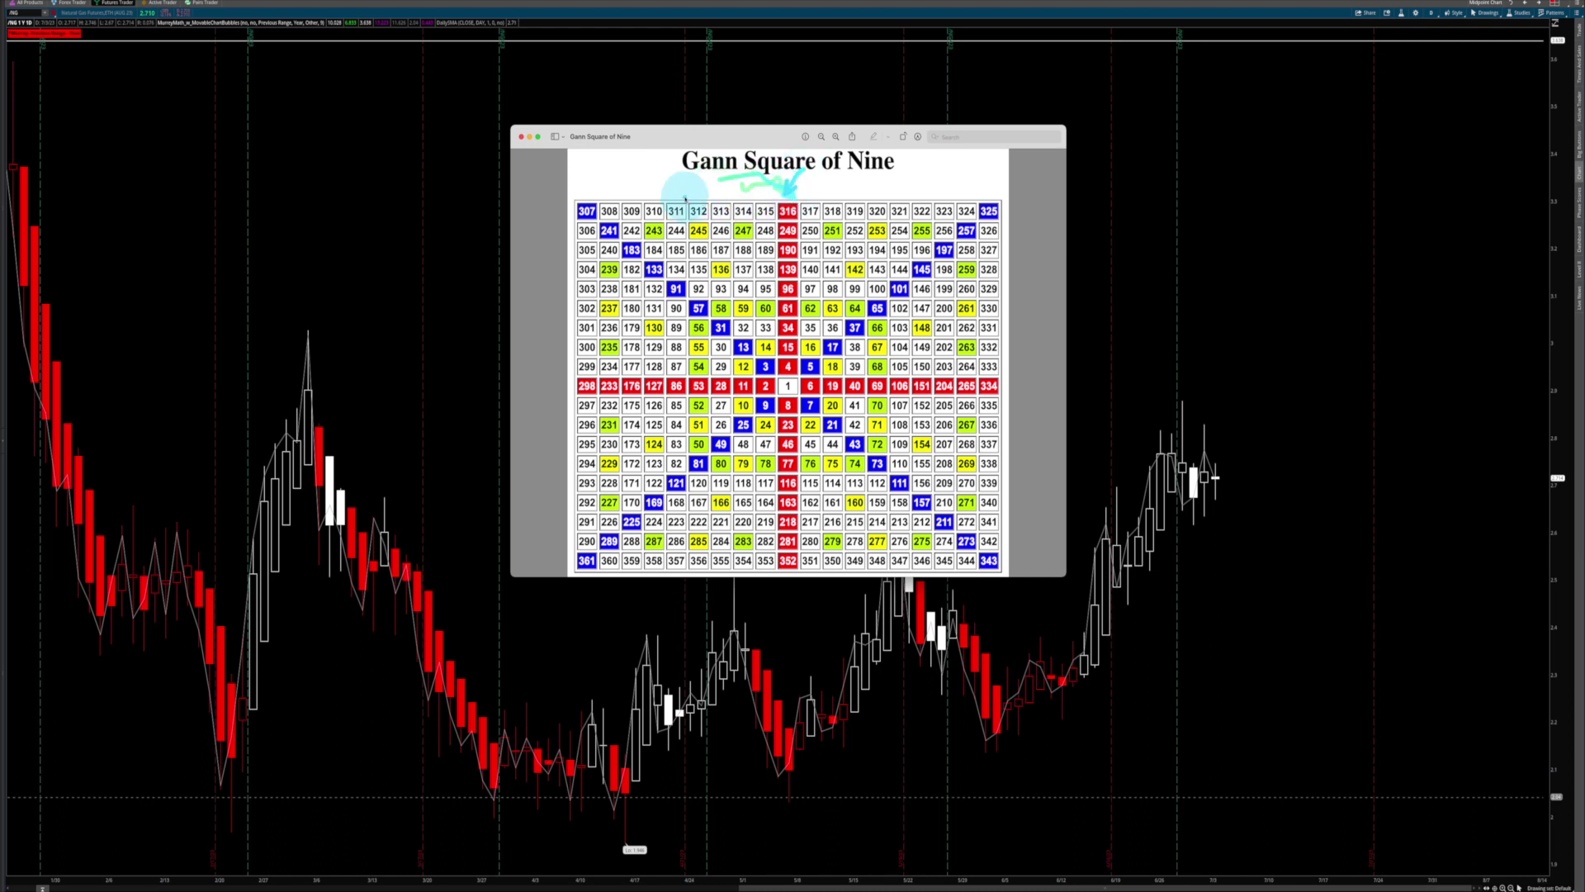
mouse_move(714, 170)
left_mouse_down()
mouse_move(734, 205)
mouse_move(793, 208)
left_mouse_up()
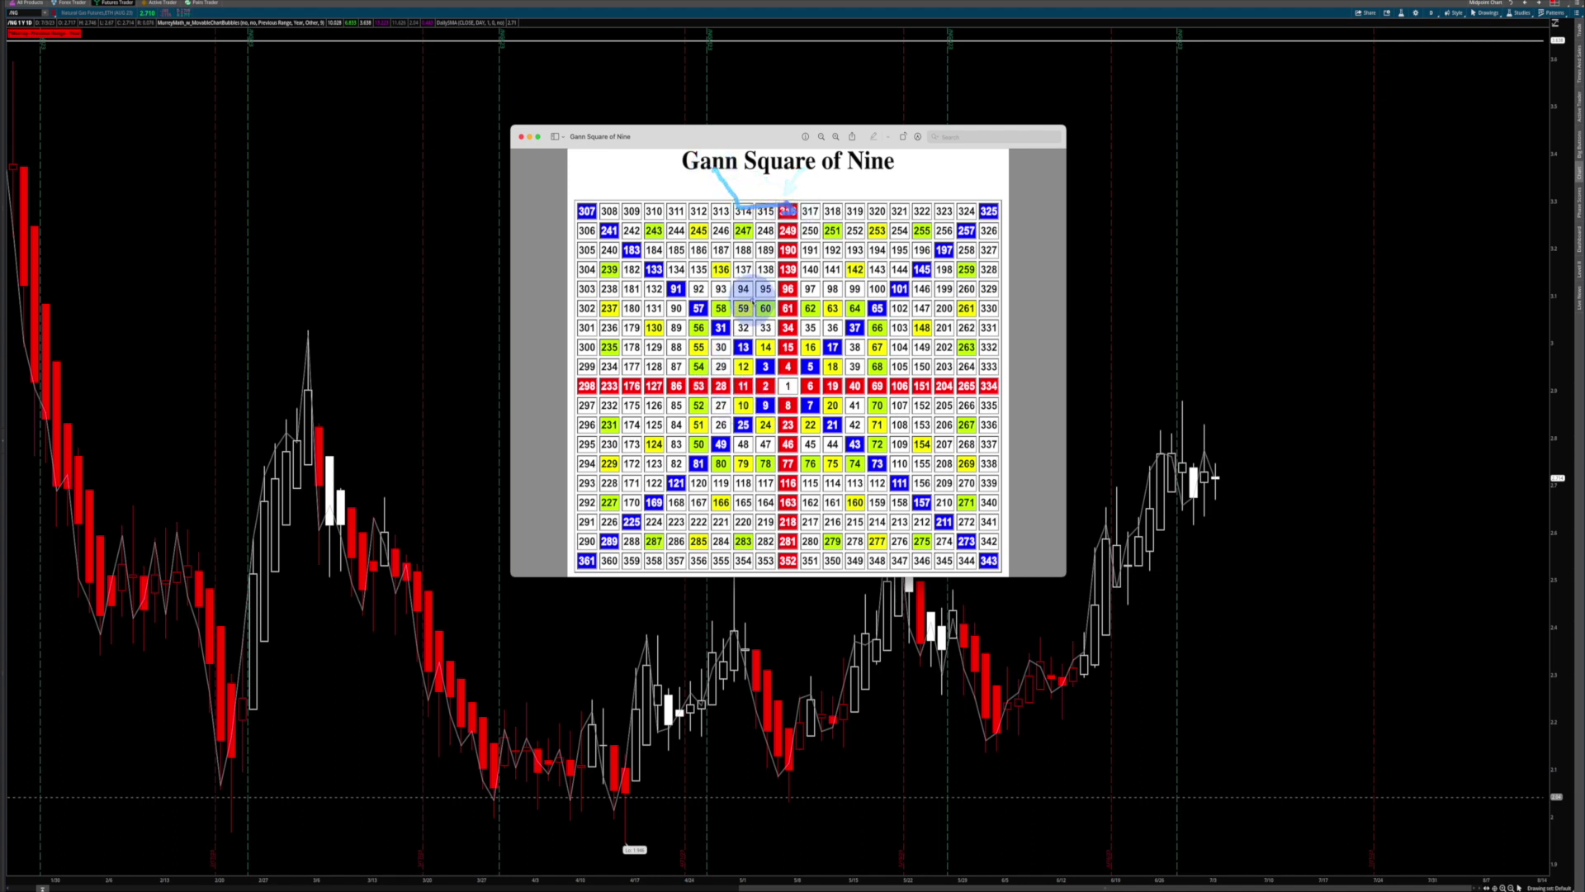
left_click_drag(743, 318, 737, 403)
left_click_drag(640, 402, 743, 406)
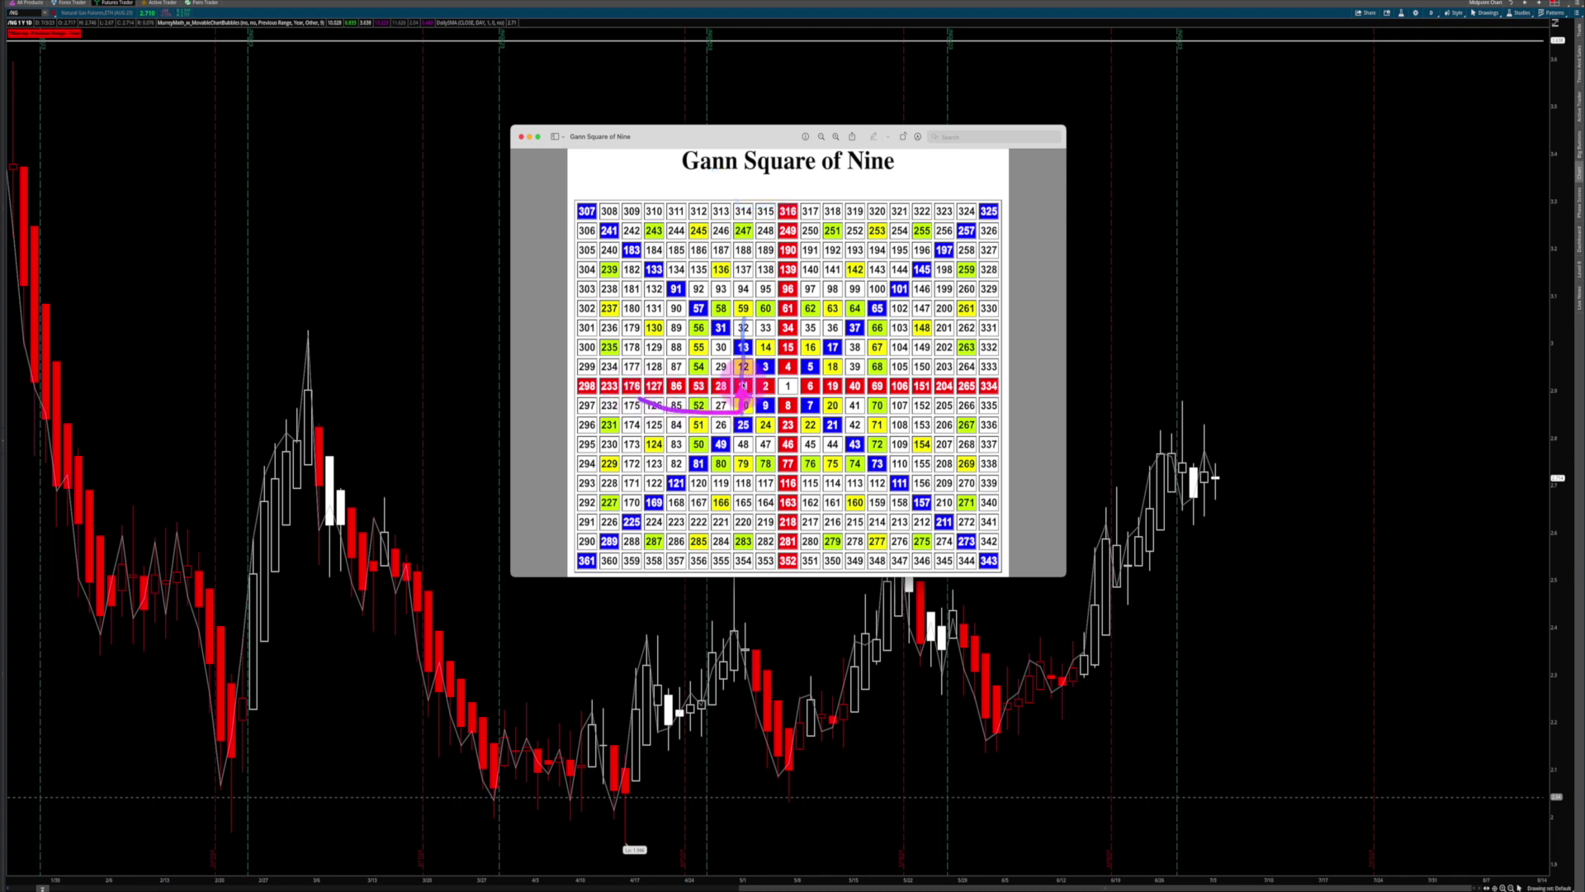
left_click_drag(756, 199, 776, 198)
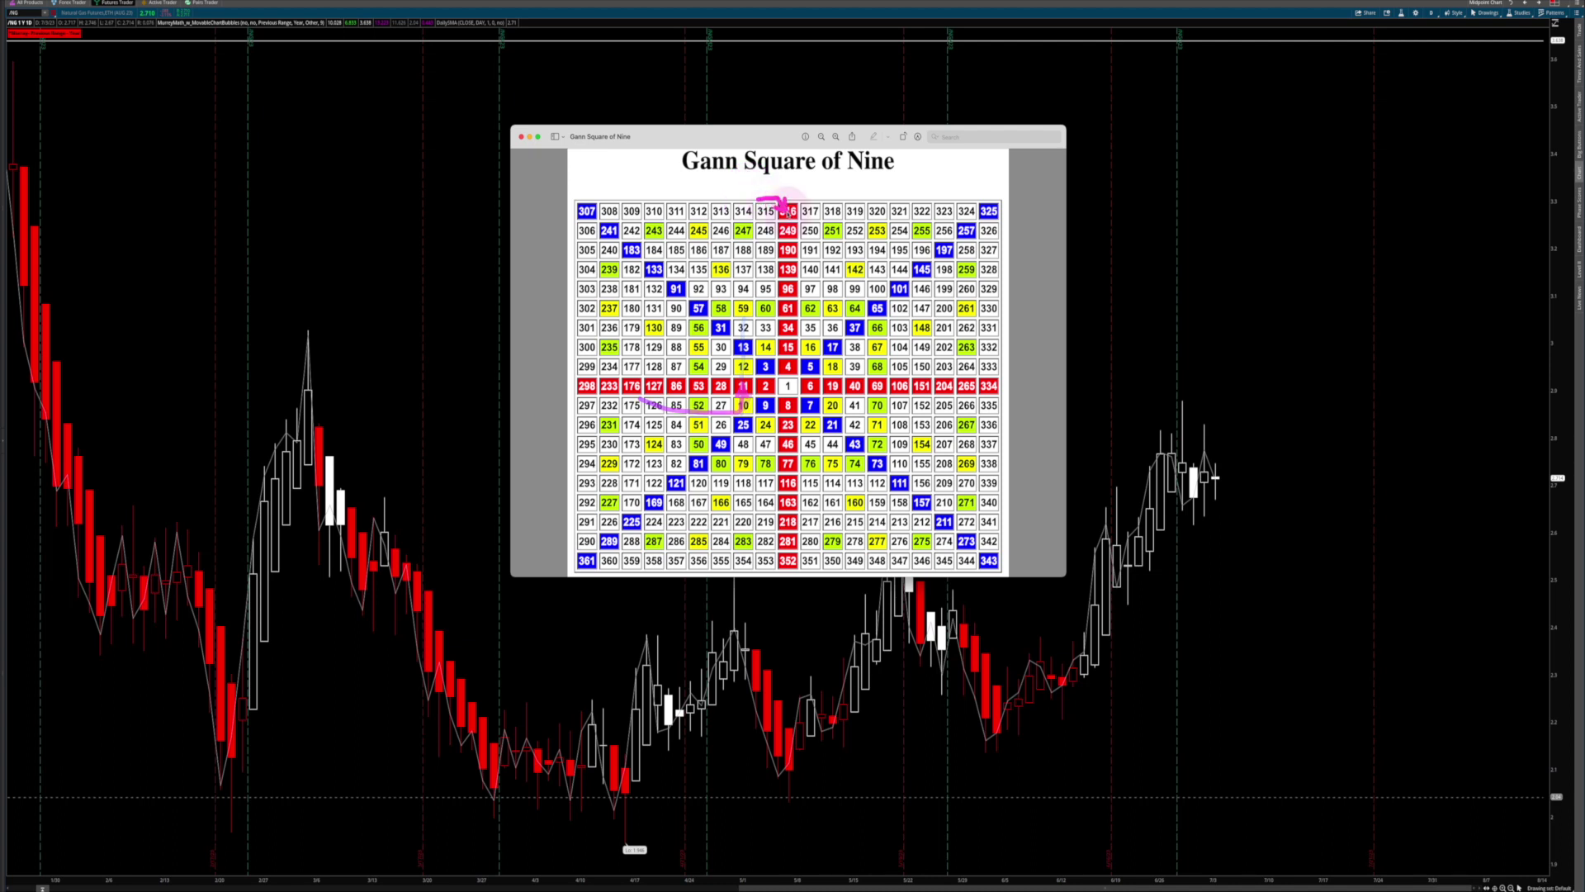
mouse_move(953, 531)
left_mouse_down()
mouse_move(963, 549)
mouse_move(965, 502)
left_mouse_up()
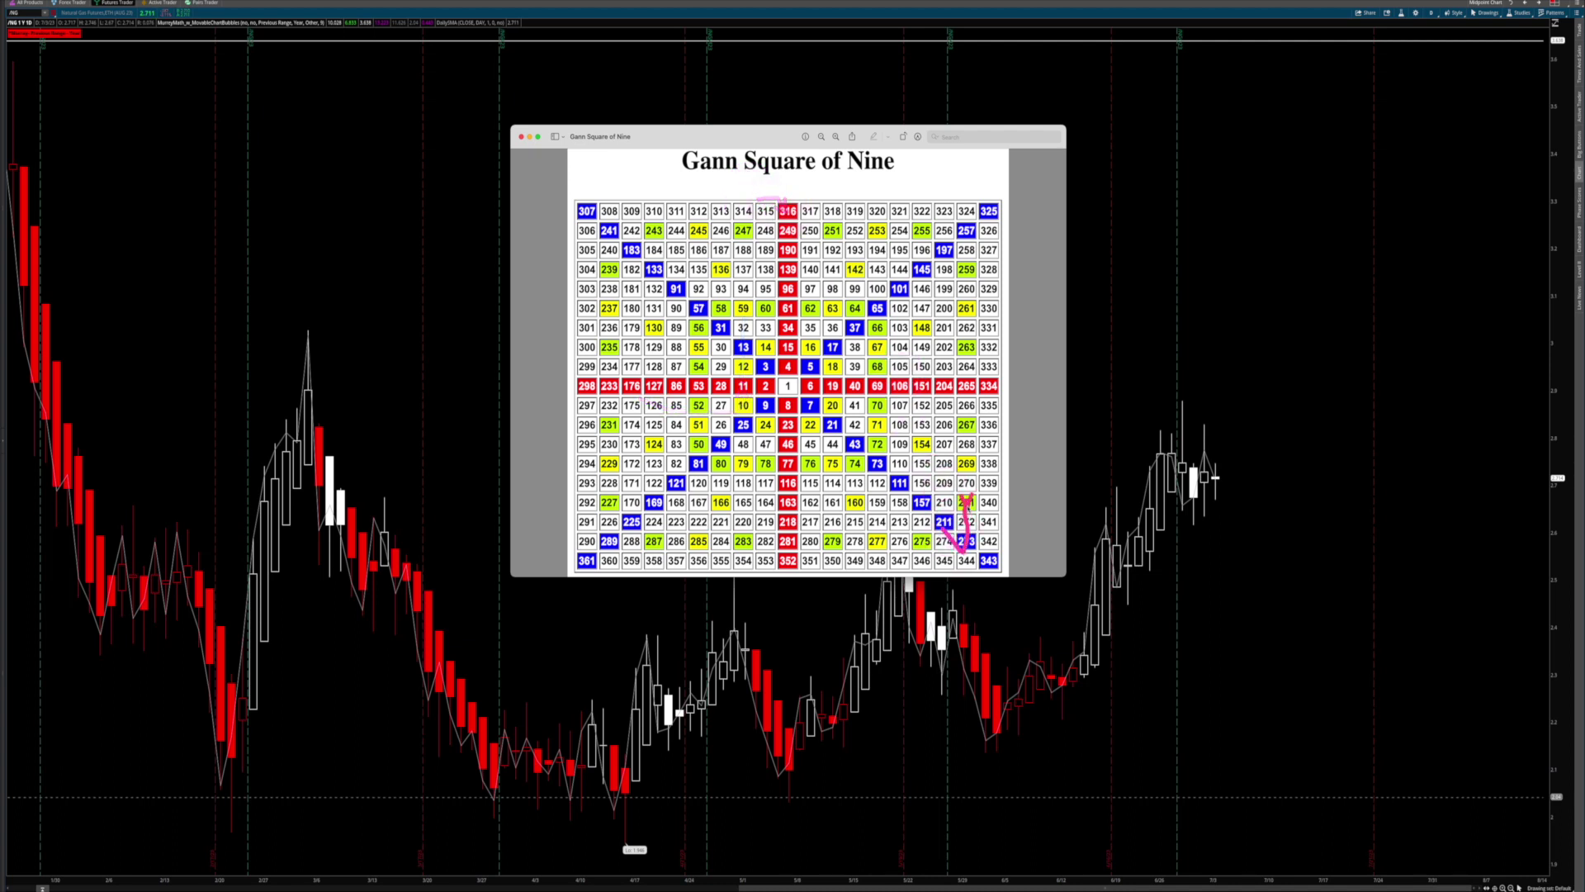
left_click_drag(966, 502, 963, 388)
mouse_move(786, 400)
left_mouse_down()
mouse_move(956, 398)
mouse_move(966, 221)
left_mouse_up()
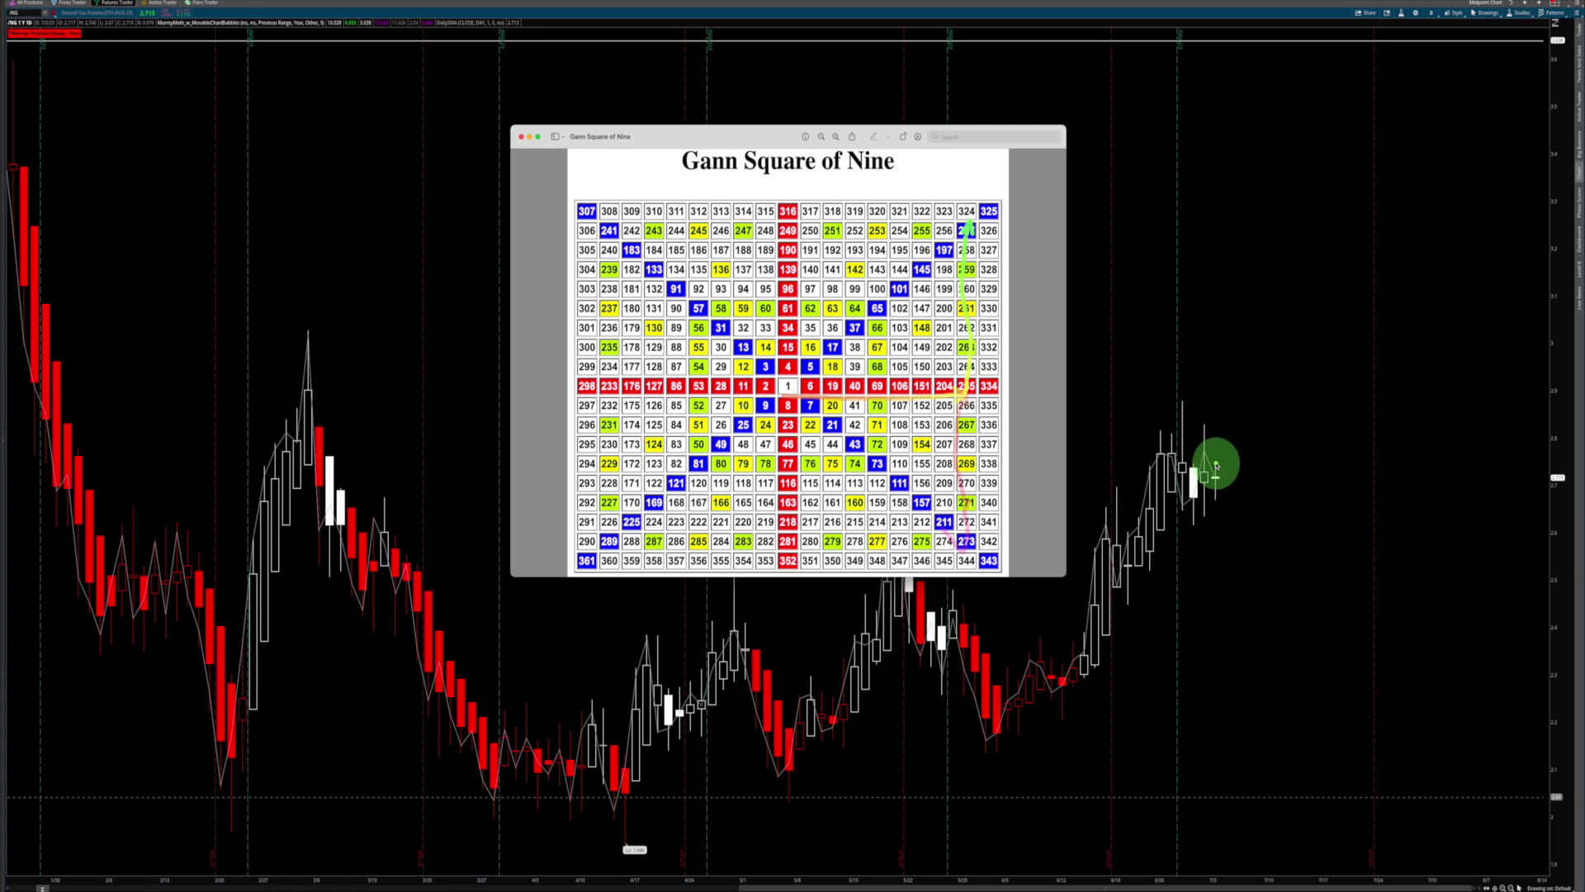